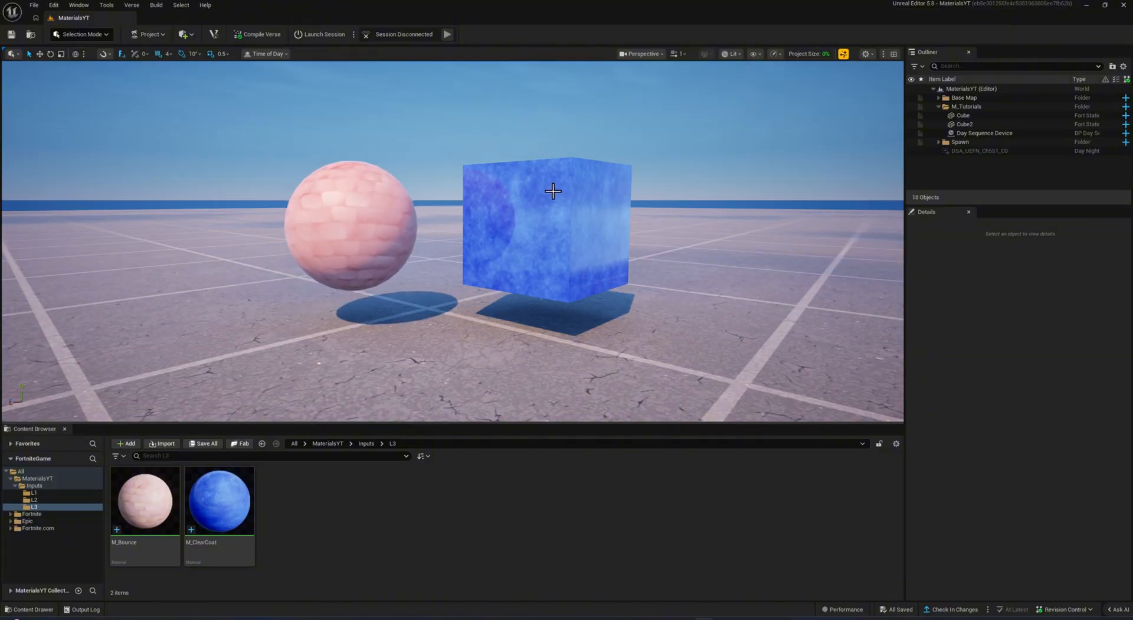
Open the M_ClearCoat material and switch its shading model to Default Lit and back to Clear Coat for comparison.
click(568, 215)
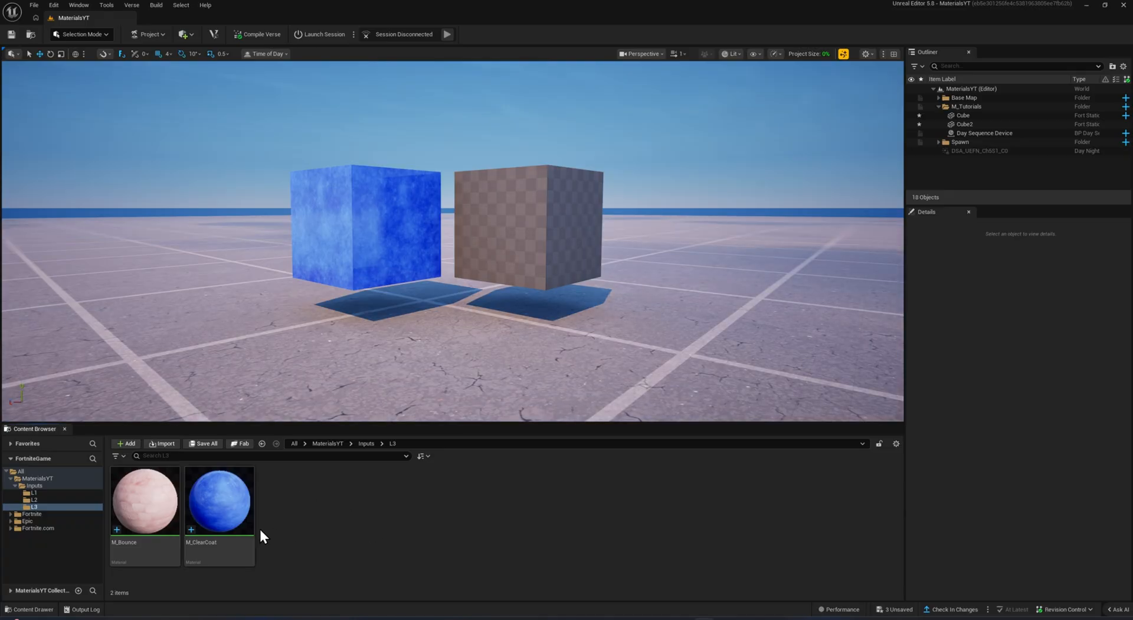
double_click(244, 511)
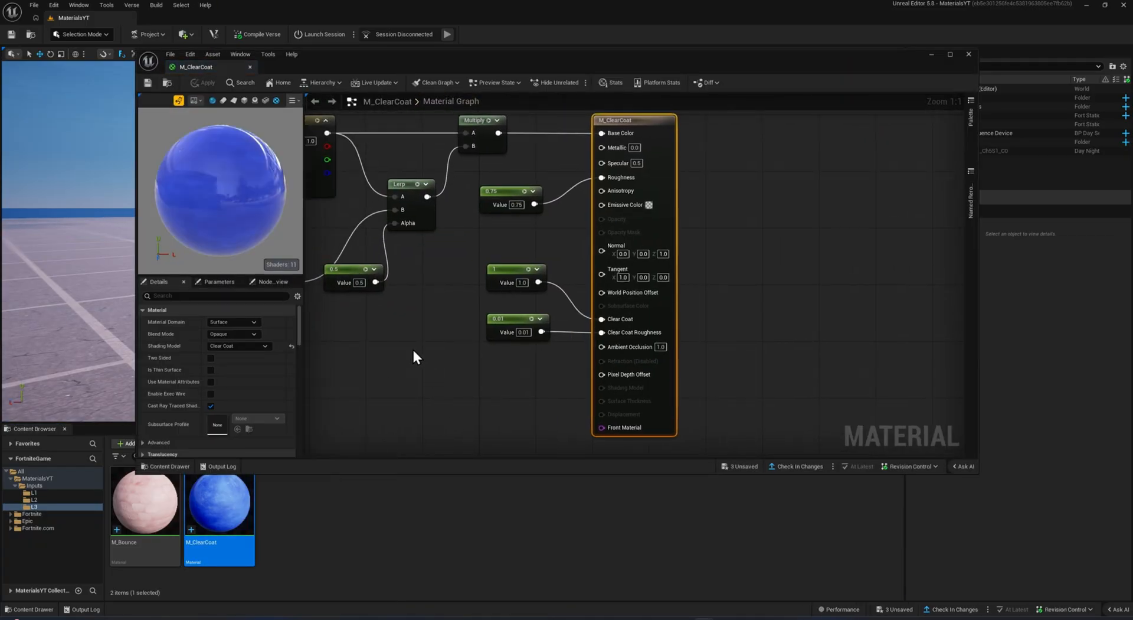
right_drag(413, 350, 551, 347)
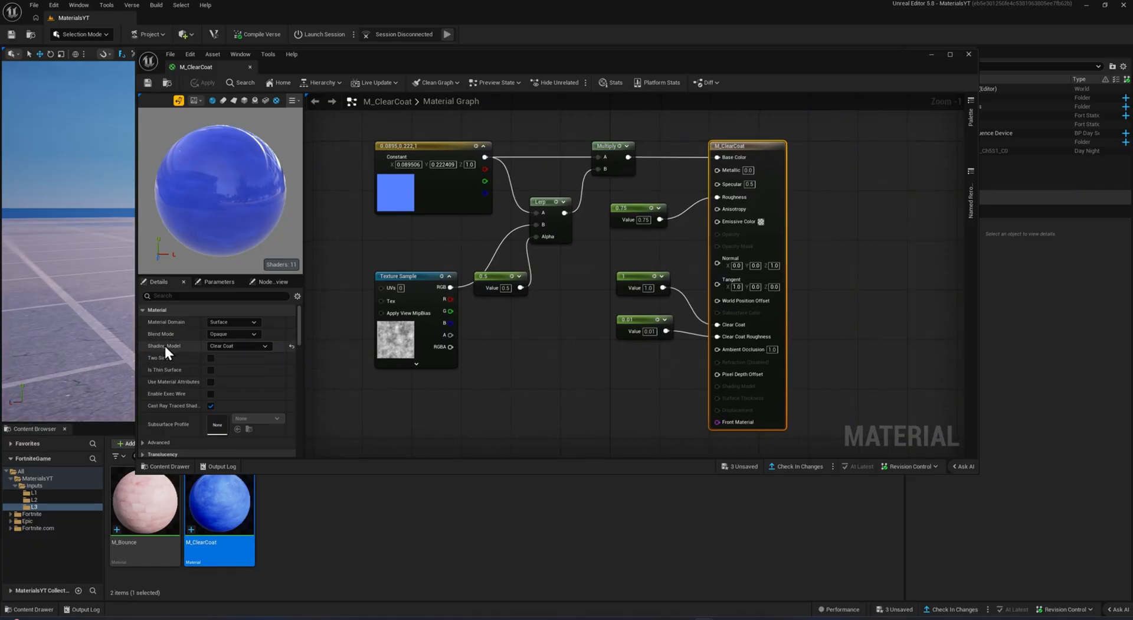
click(263, 346)
click(230, 363)
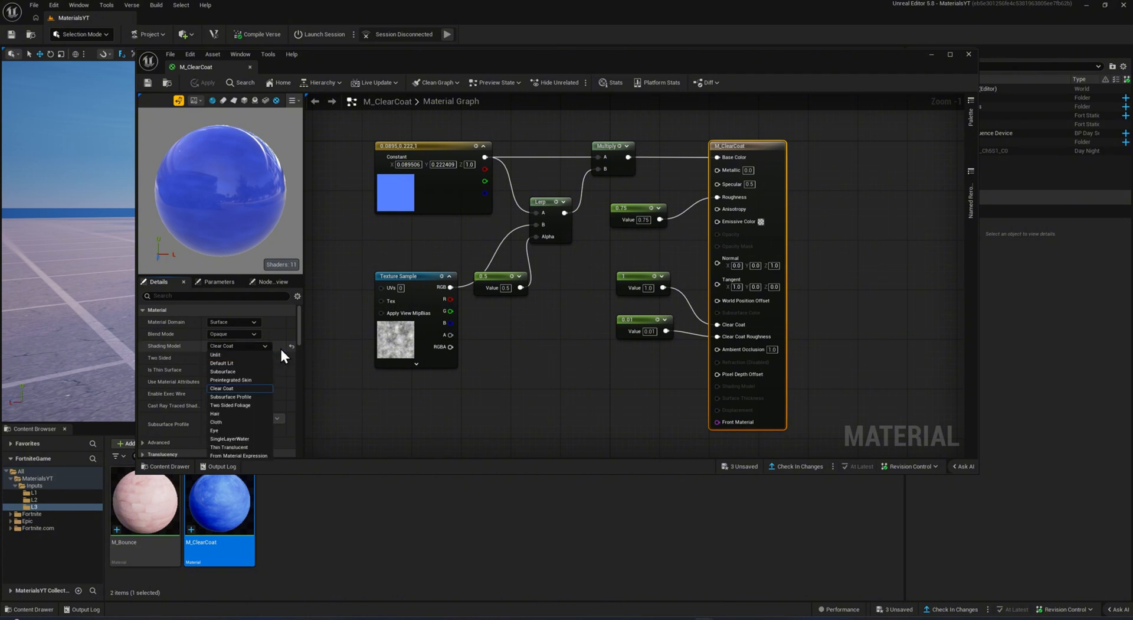
click(264, 346)
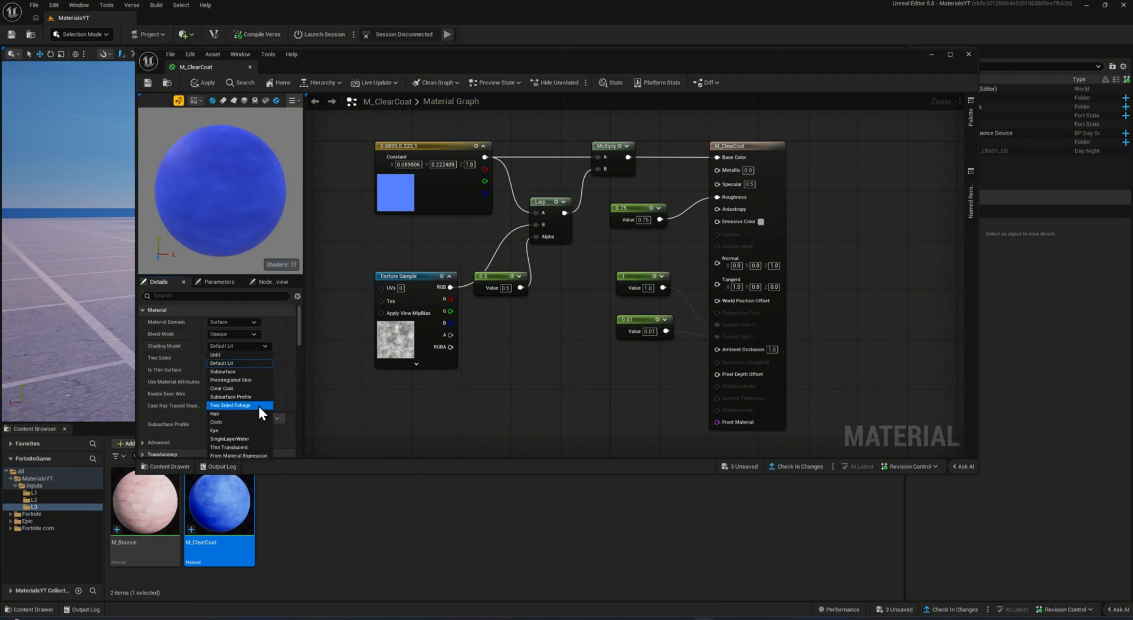
click(240, 389)
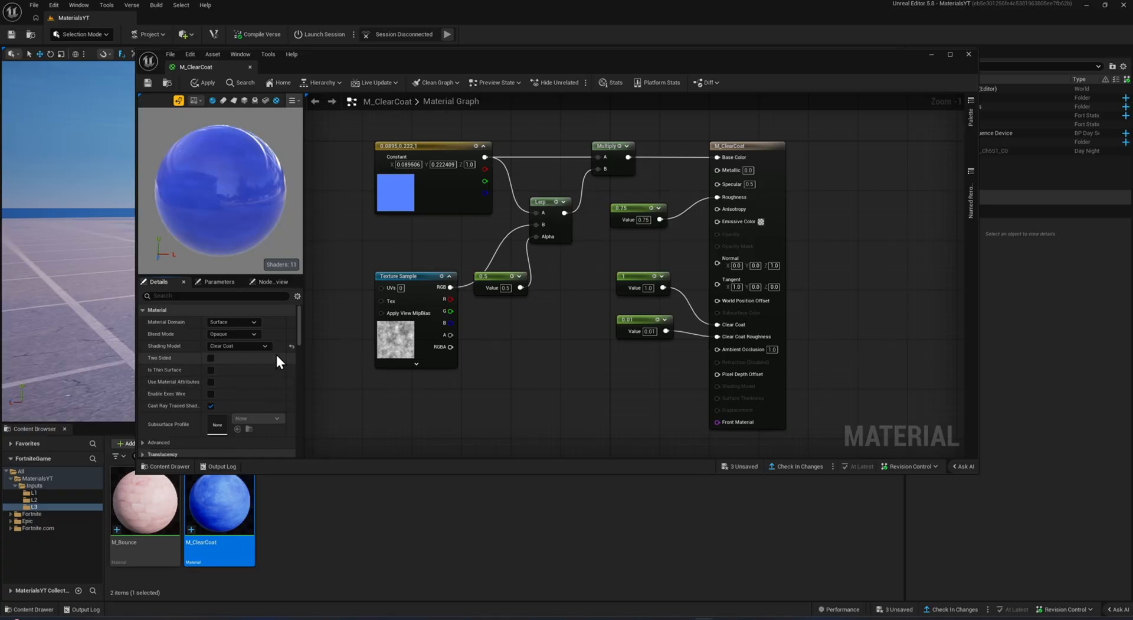
Check the reflections on the preview sphere, apply and save M_ClearCoat, and close its editor.
drag(193, 187, 236, 174)
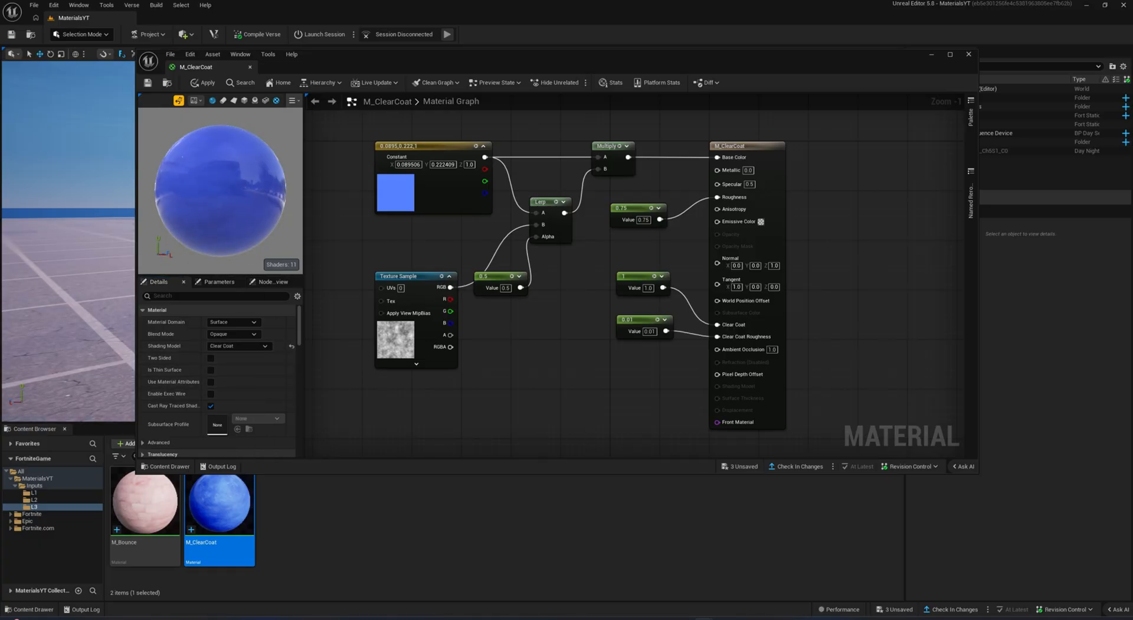
click(200, 82)
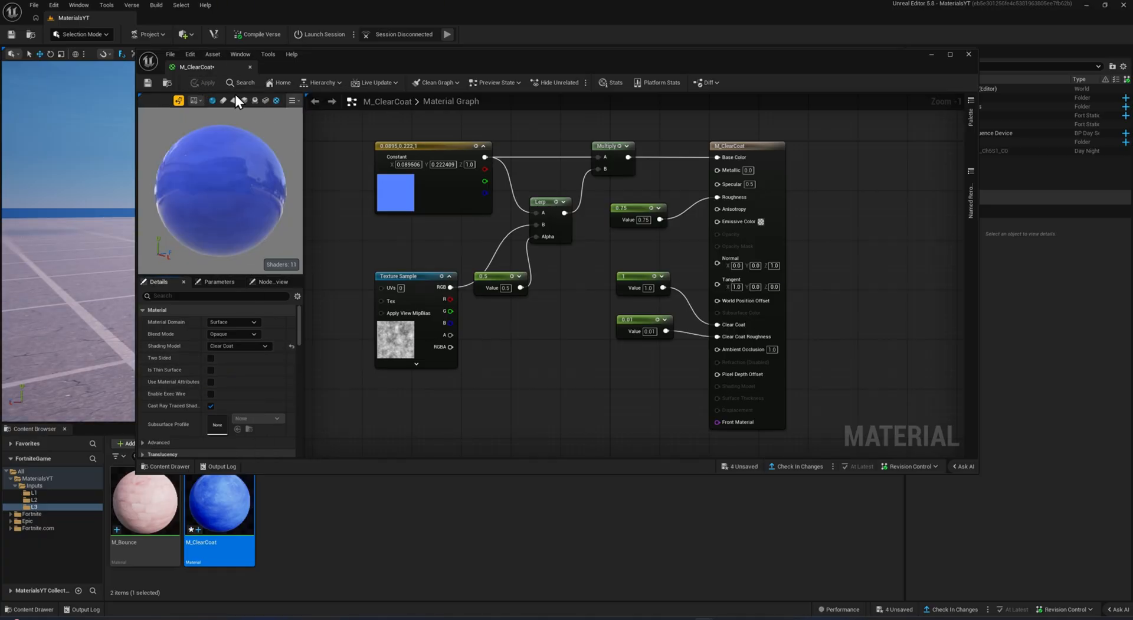
click(170, 54)
click(201, 116)
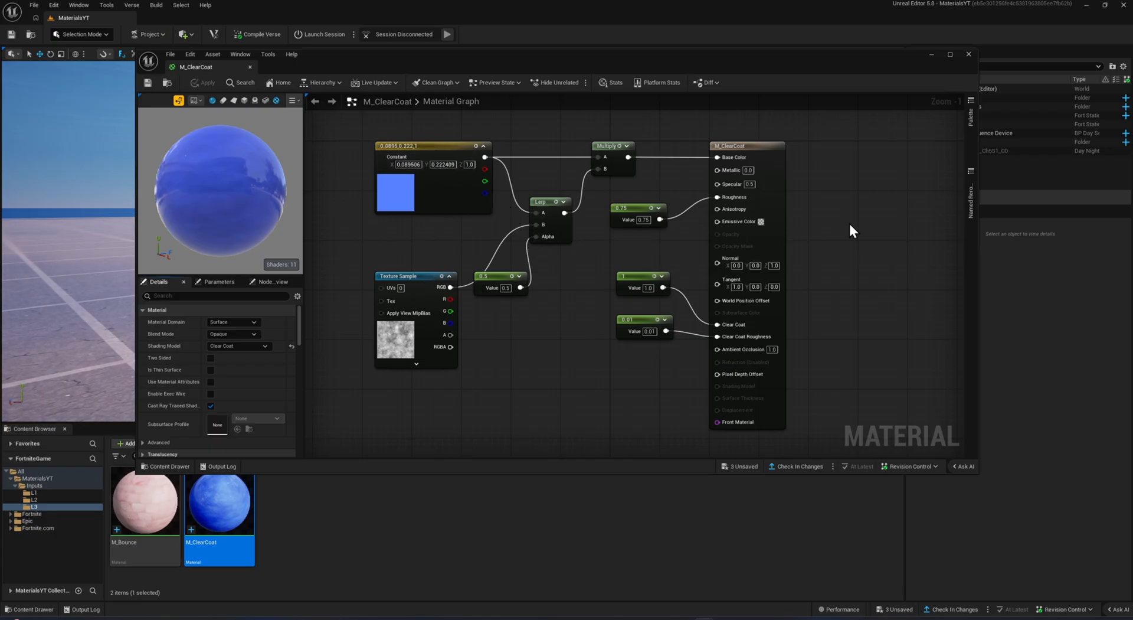
click(968, 54)
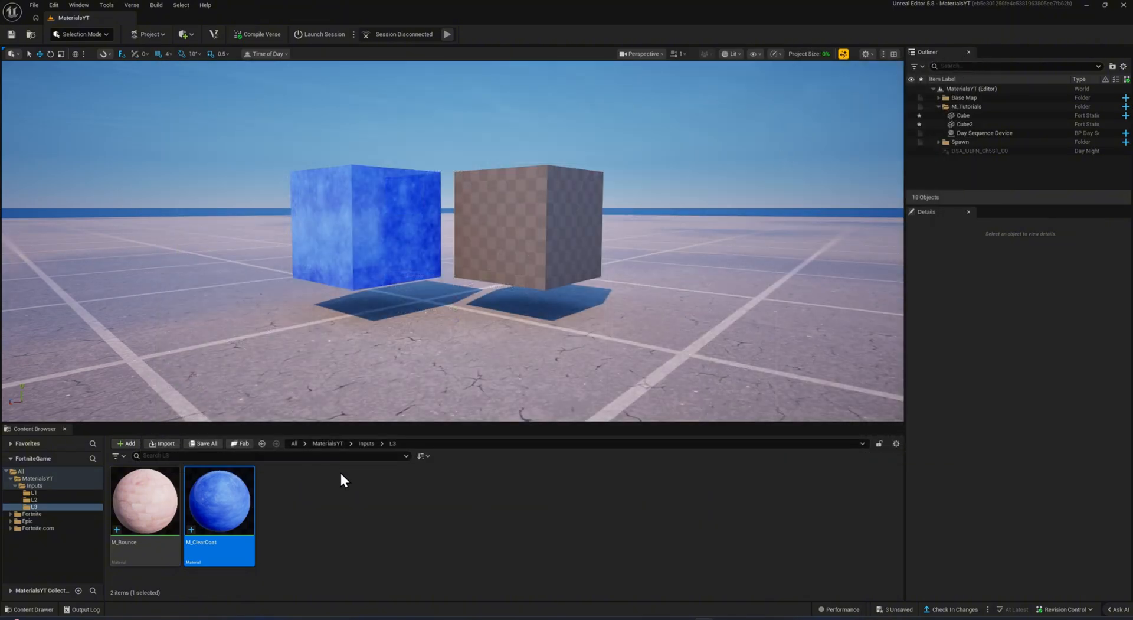
Create a new material named M_CC2 in the L3 folder and open it for editing.
click(307, 478)
right_click(277, 485)
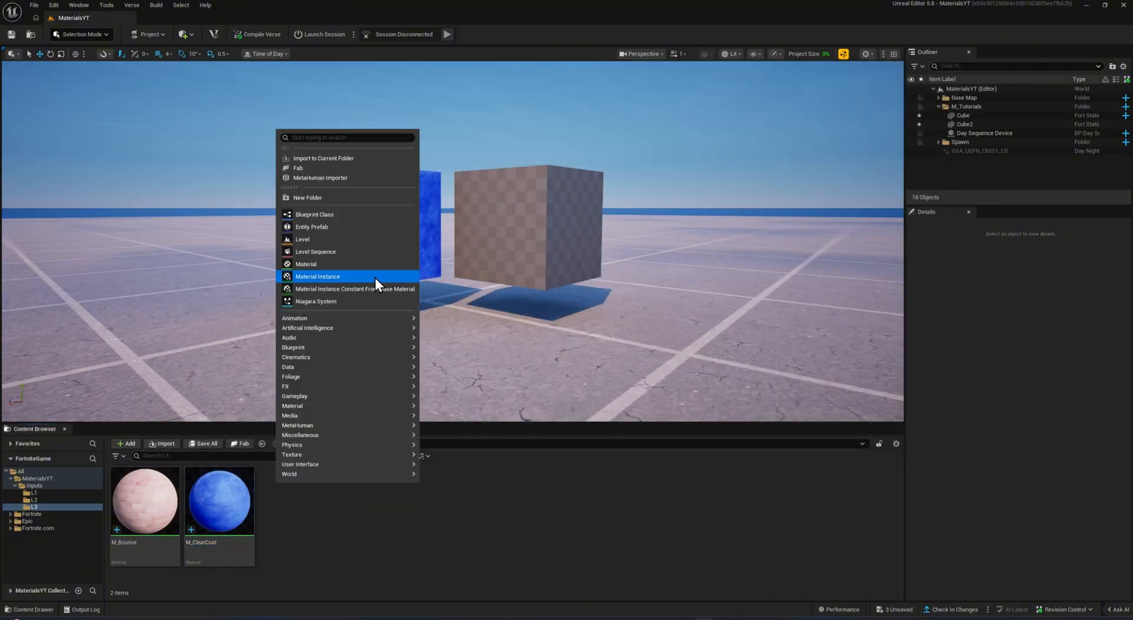
click(342, 260)
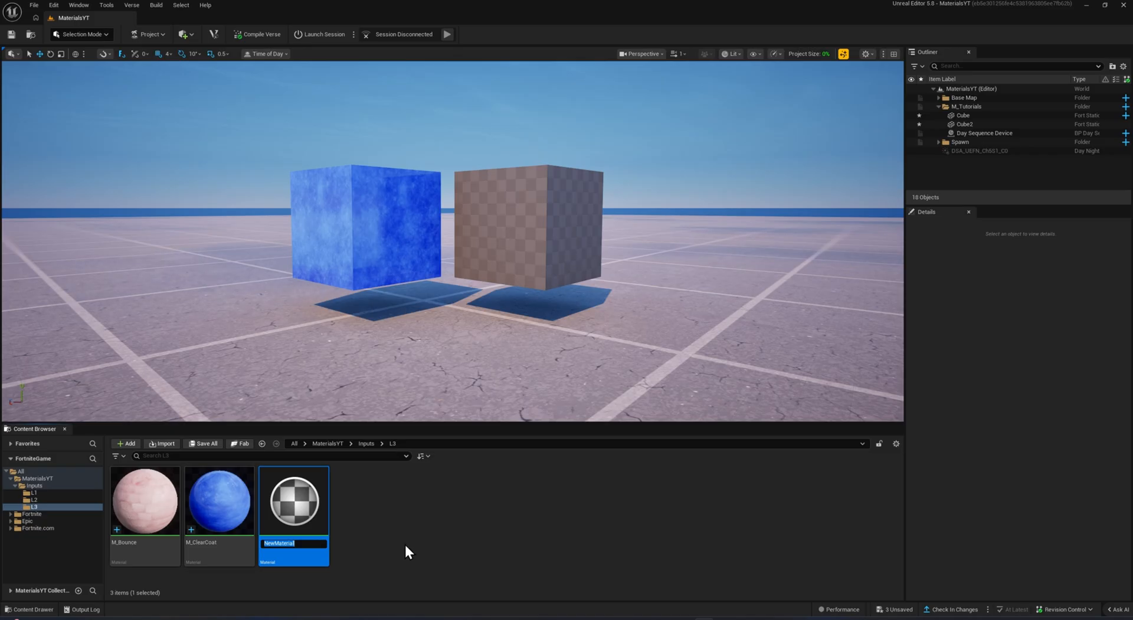
text(M_)
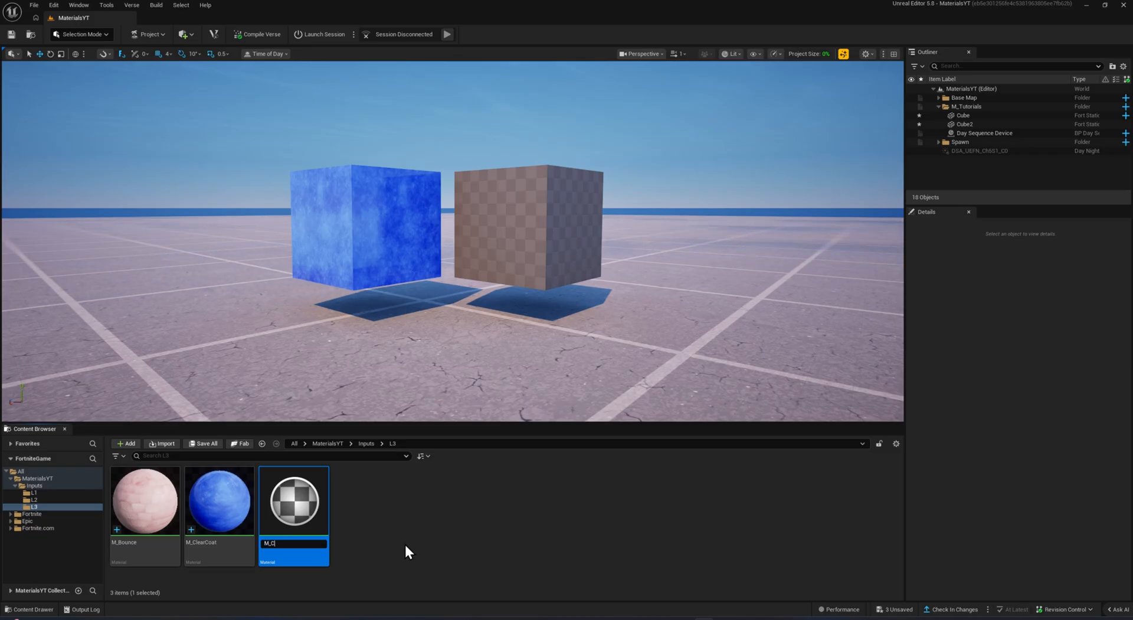
text(CC2)
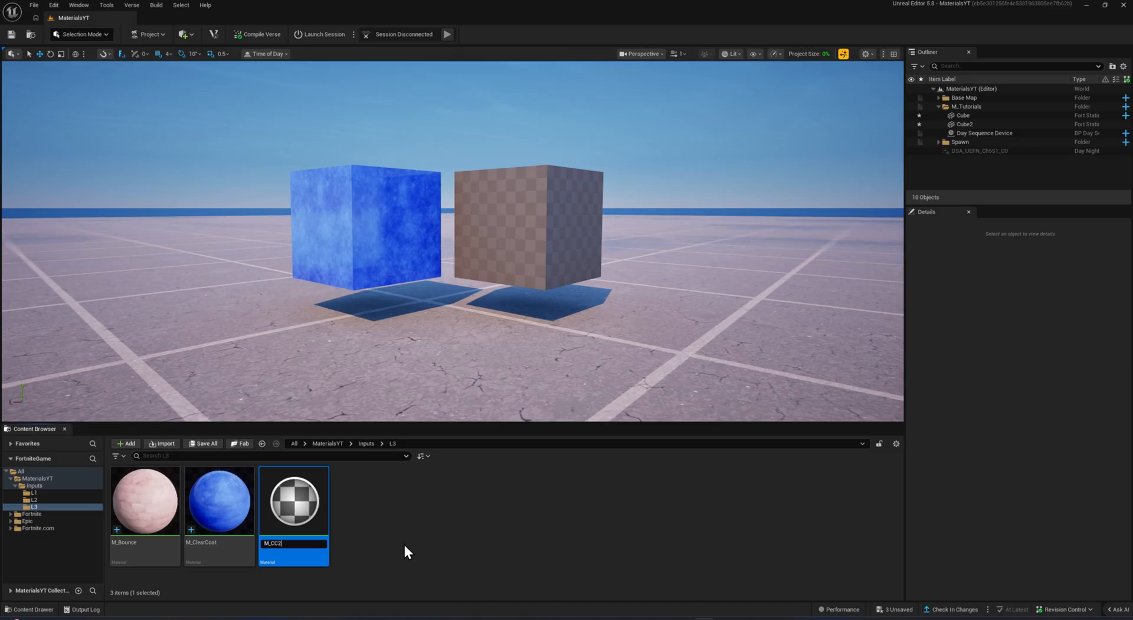
key(Return)
double_click(204, 509)
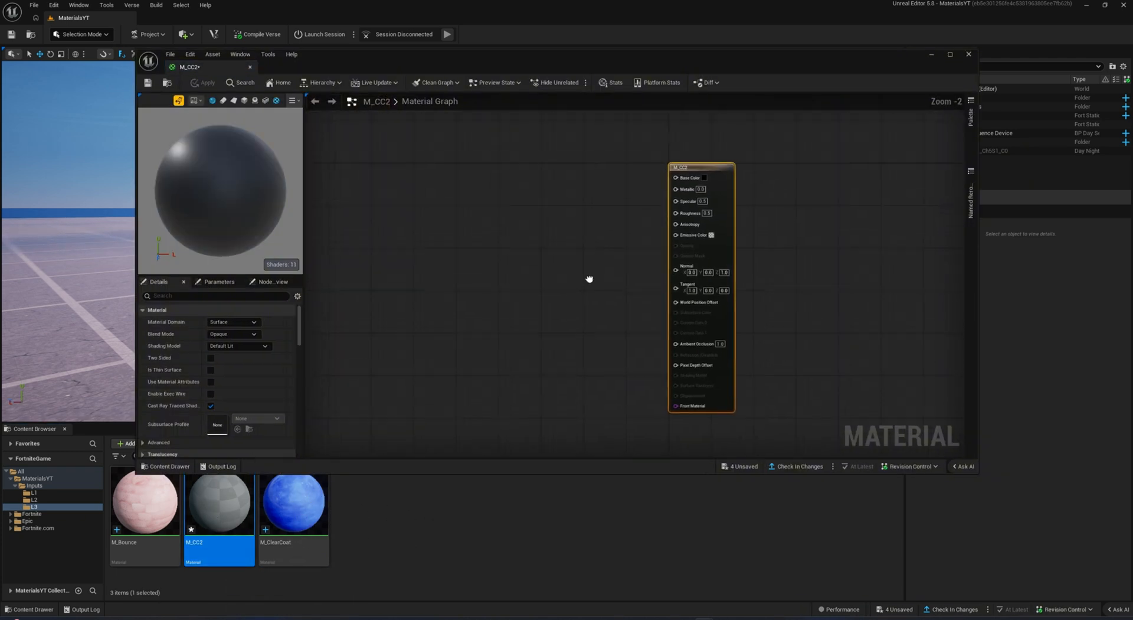
Try the Clear Coat shading model on M_CC2 and undo the change.
click(237, 345)
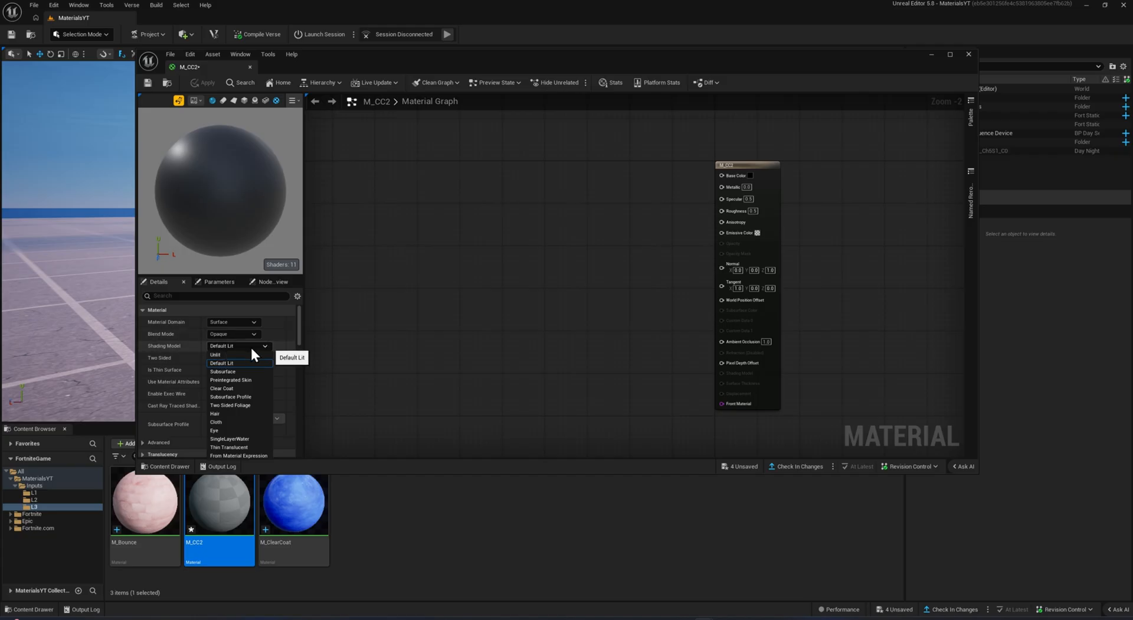
click(249, 389)
mouse_move(478, 265)
right_down()
mouse_move(511, 269)
mouse_move(482, 269)
right_up()
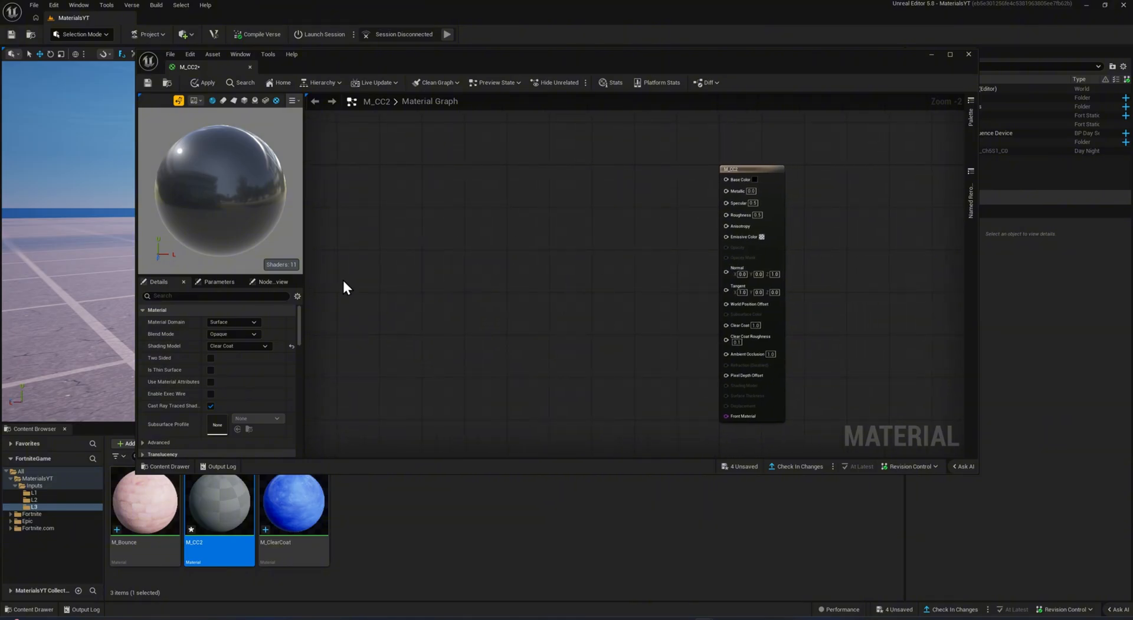
key(ctrl+z)
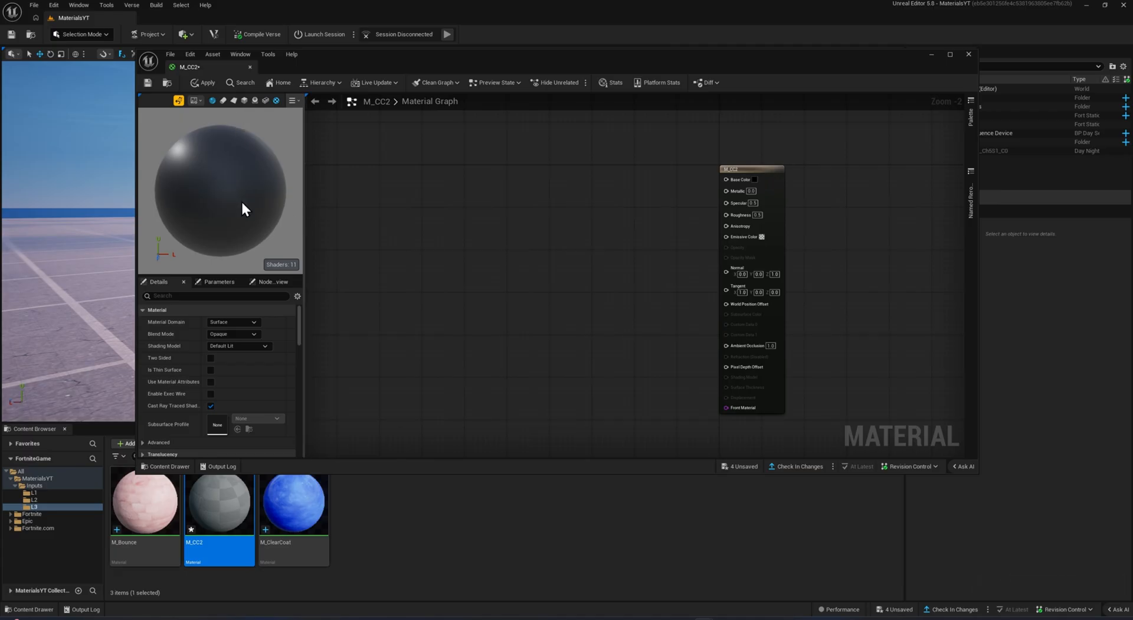
Set M_CC2's shading model to Clear Coat and rotate the preview sphere to inspect its reflections.
click(235, 345)
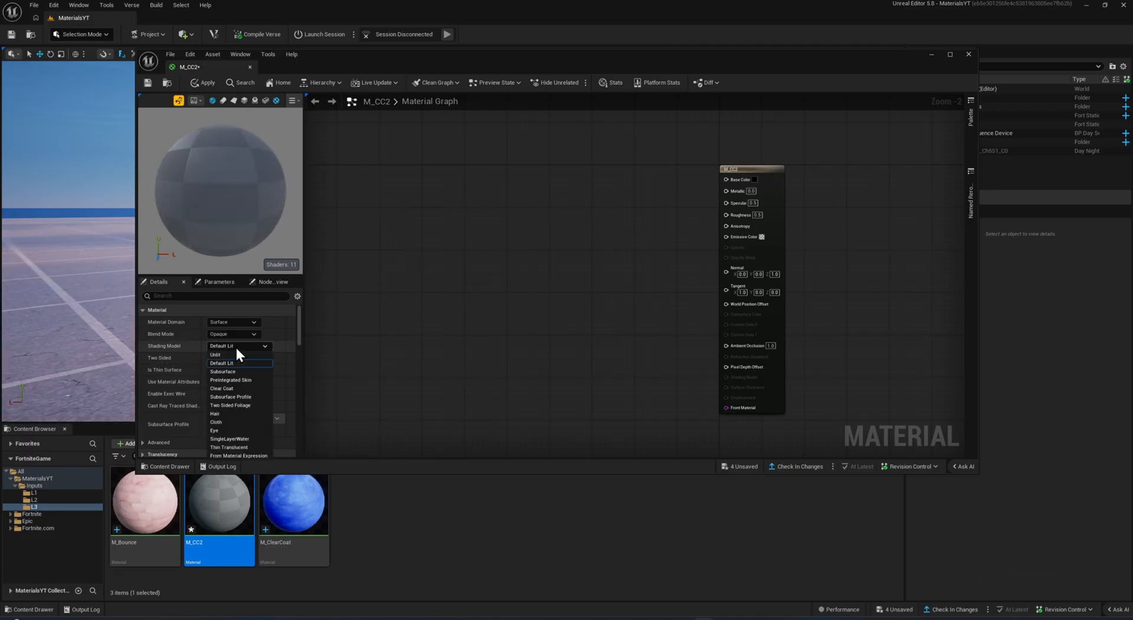
click(239, 388)
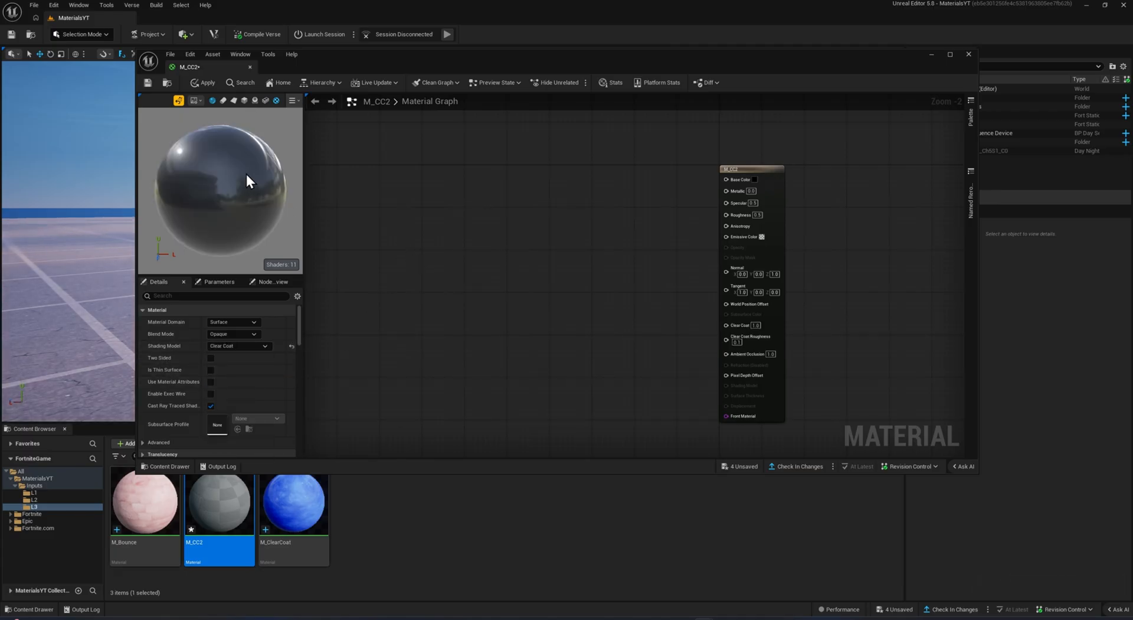
drag(220, 190, 277, 187)
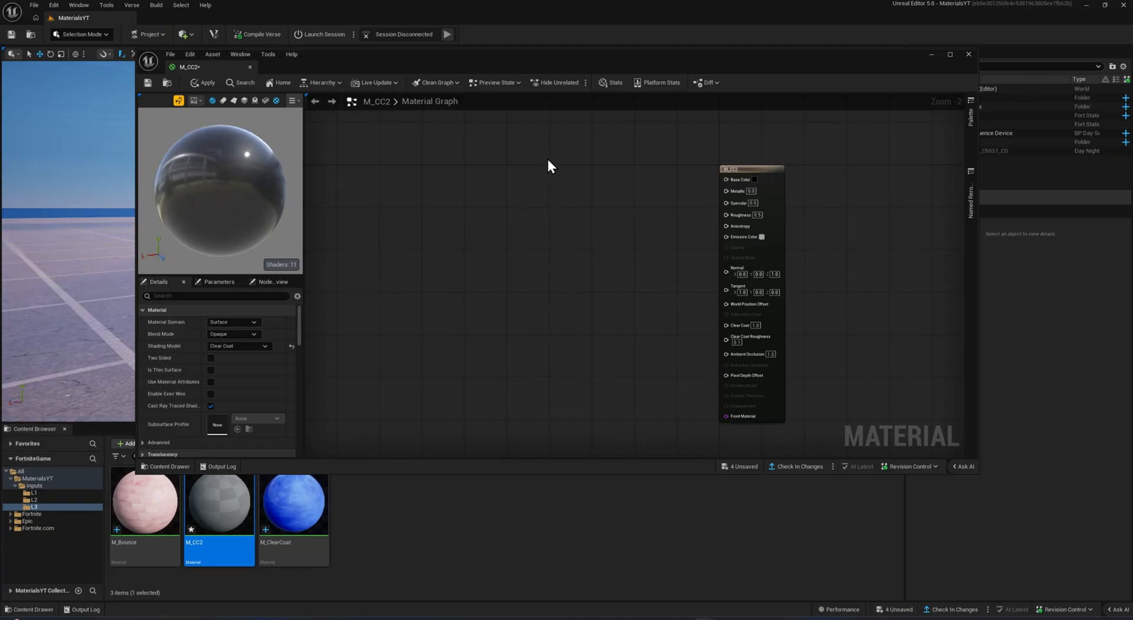
Add a Constant3Vector node in the saved blue (R 0.09, G 0.222, B 1.0) and connect it to Base Color.
click(535, 169)
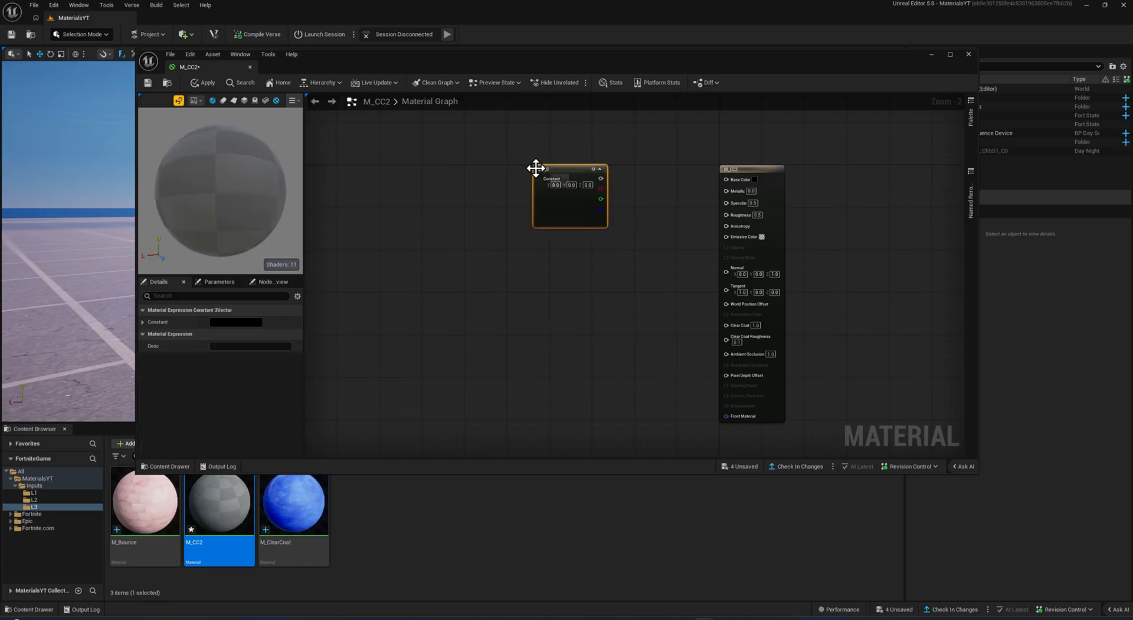
double_click(555, 210)
click(621, 405)
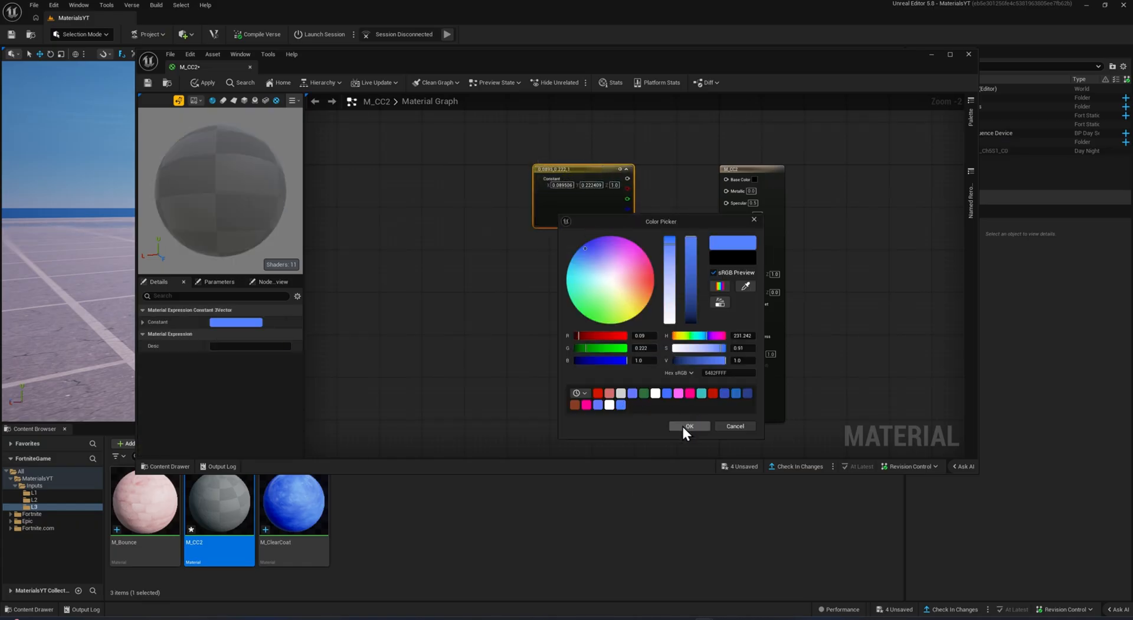
click(683, 425)
click(616, 296)
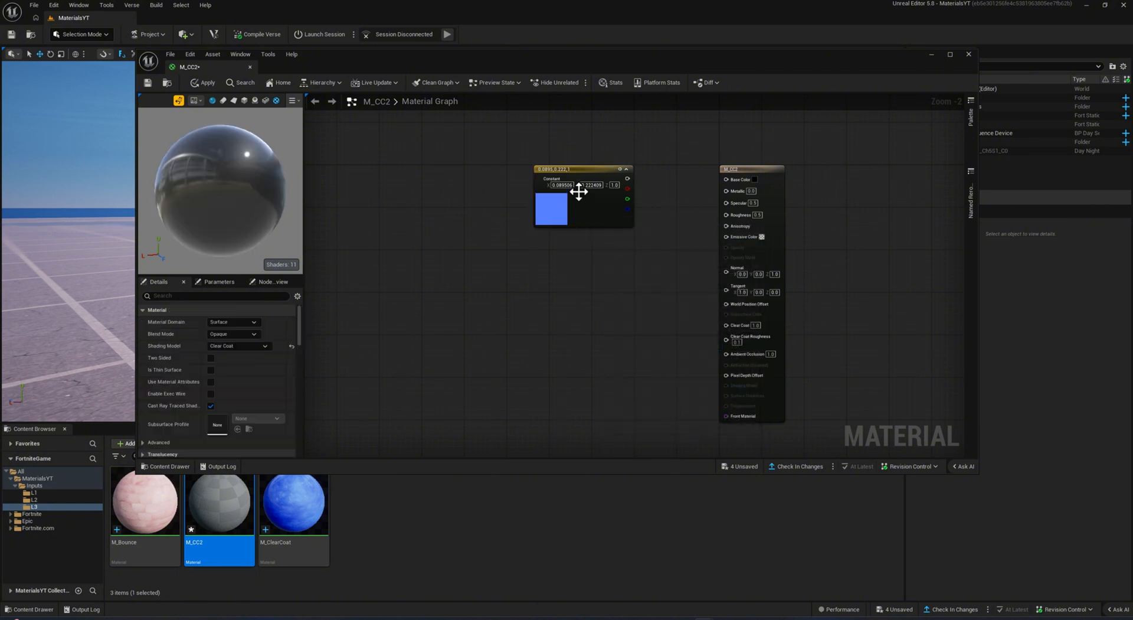
drag(628, 178, 746, 182)
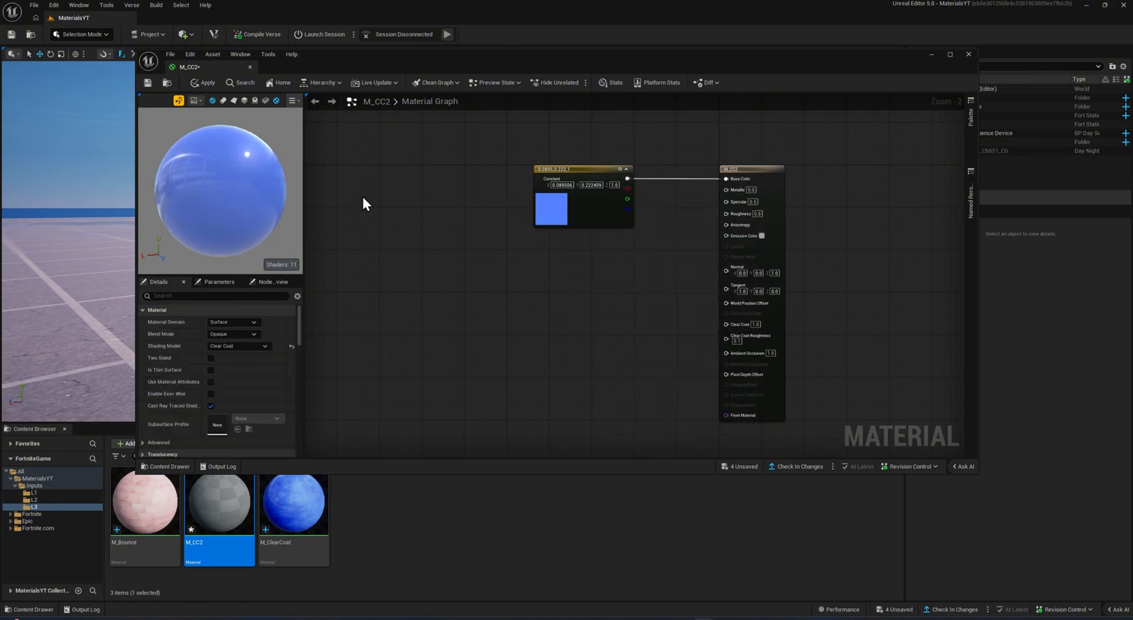
drag(220, 194, 281, 192)
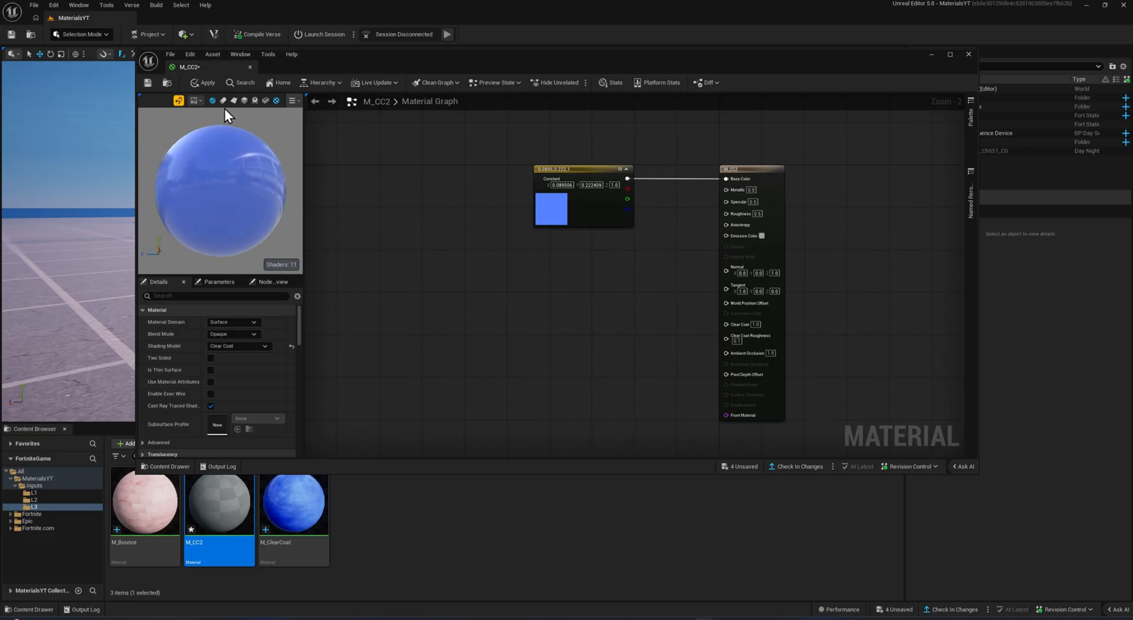
Apply and save the M_CC2 changes and assign the material to the grey checkered cube in the level.
click(210, 86)
click(172, 54)
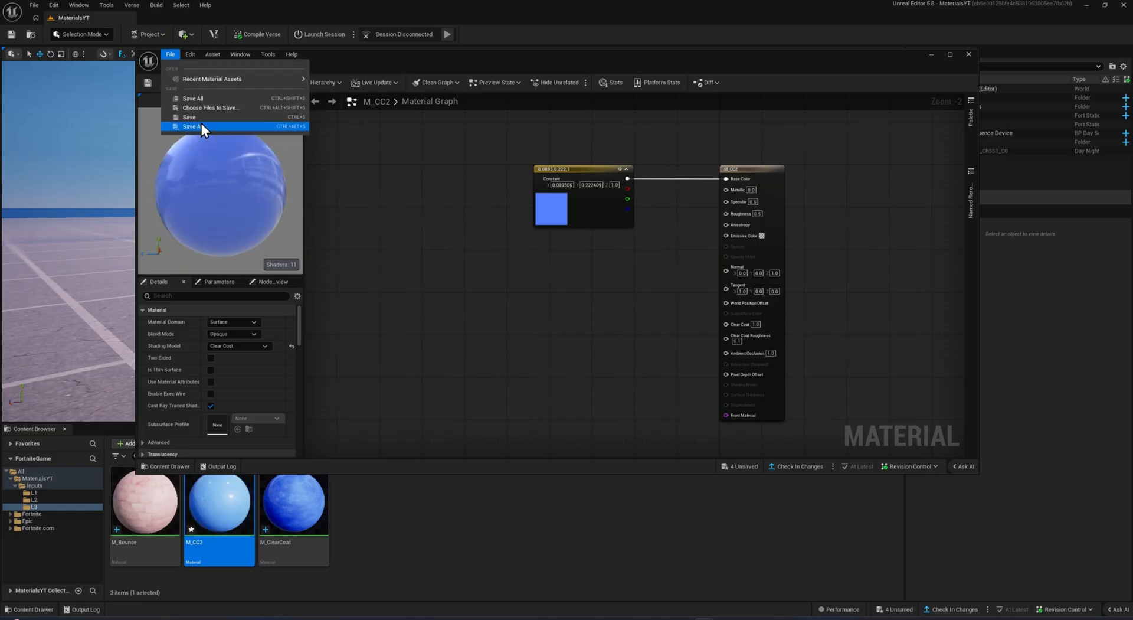
click(204, 124)
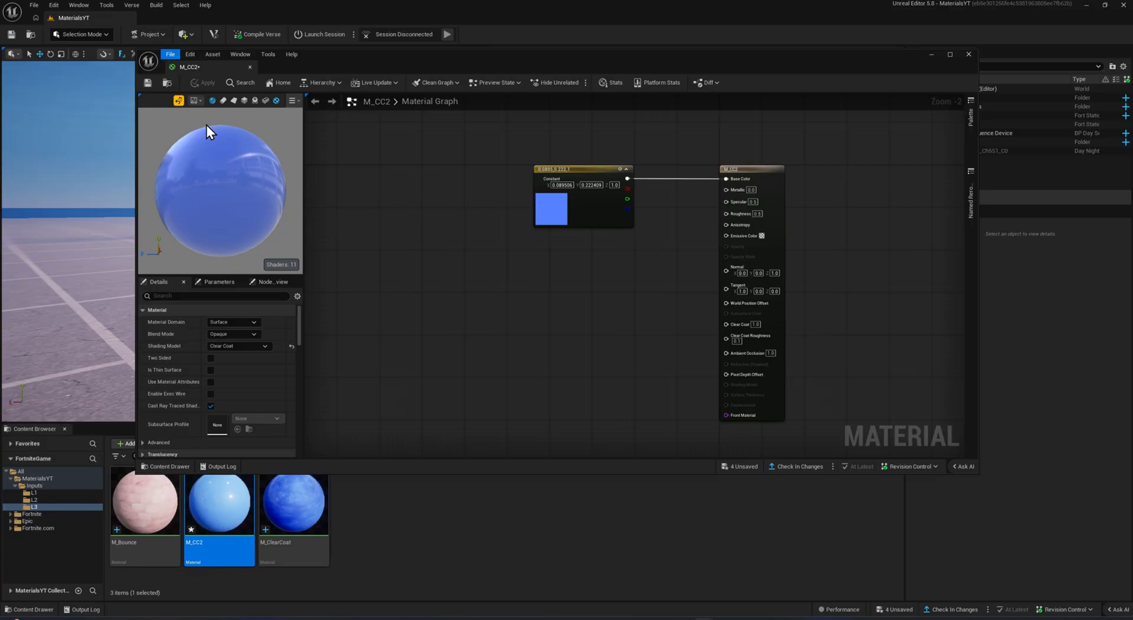
click(969, 55)
drag(248, 475, 517, 251)
Examine the clear coat reflections on both blue cubes from several distances and angles.
key(w)
right_drag(506, 192, 506, 192)
key(s)
right_drag(307, 215, 307, 214)
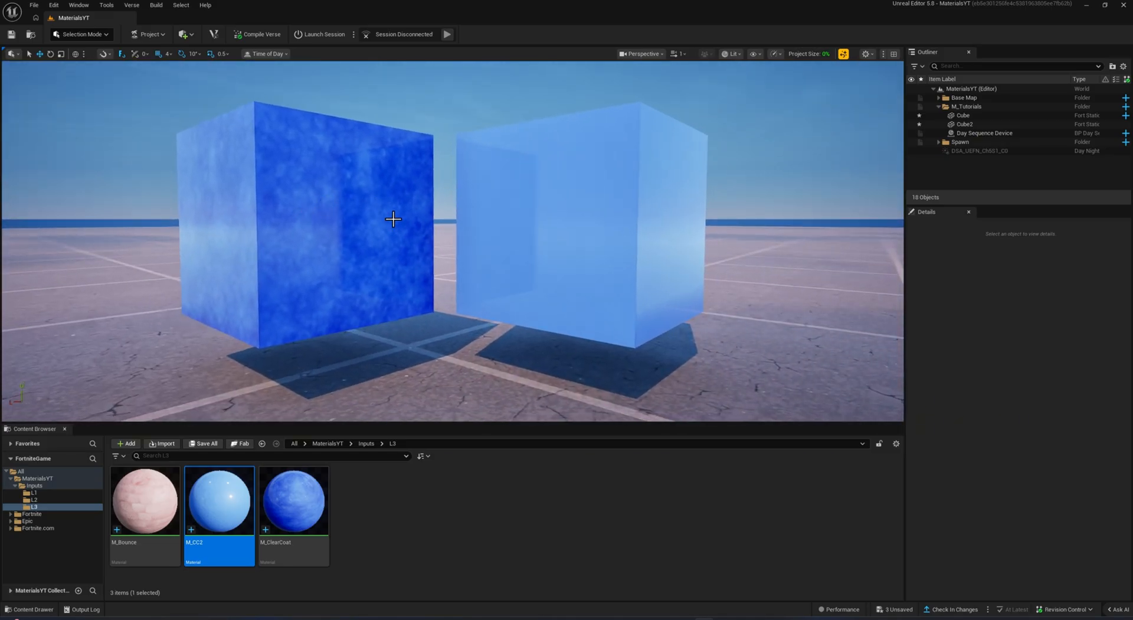
key(s)
right_drag(422, 220, 421, 220)
key(w)
key(a)
key(d)
key(s)
key(a)
key(d)
Reopen M_CC2 and move its main material node further away from the blue constant node.
double_click(243, 515)
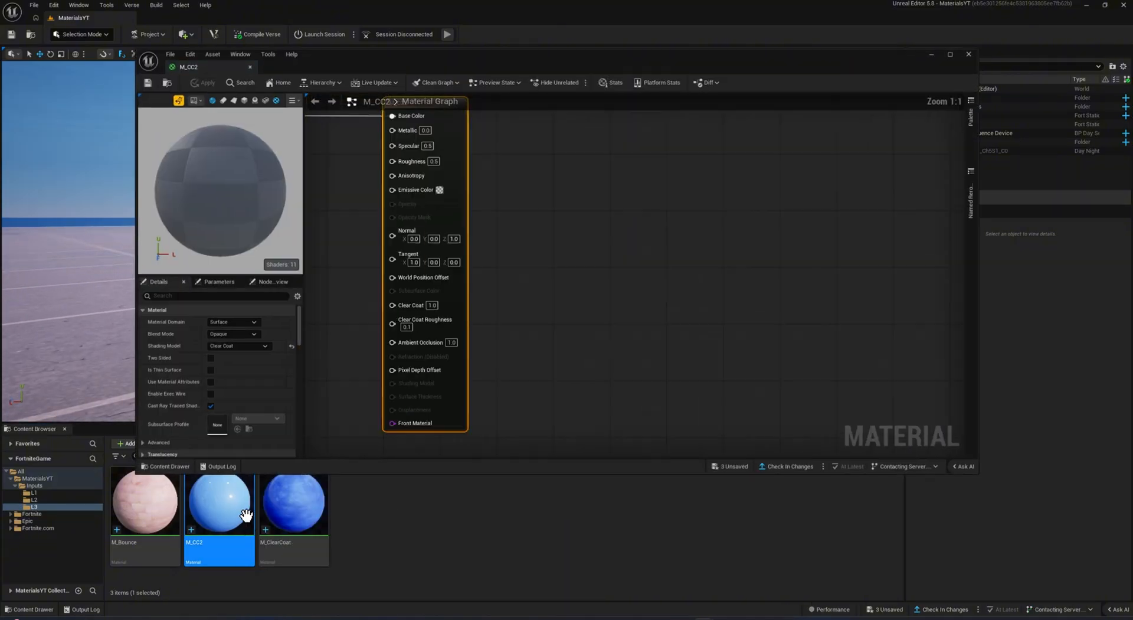
scroll(525, 247, down, 2)
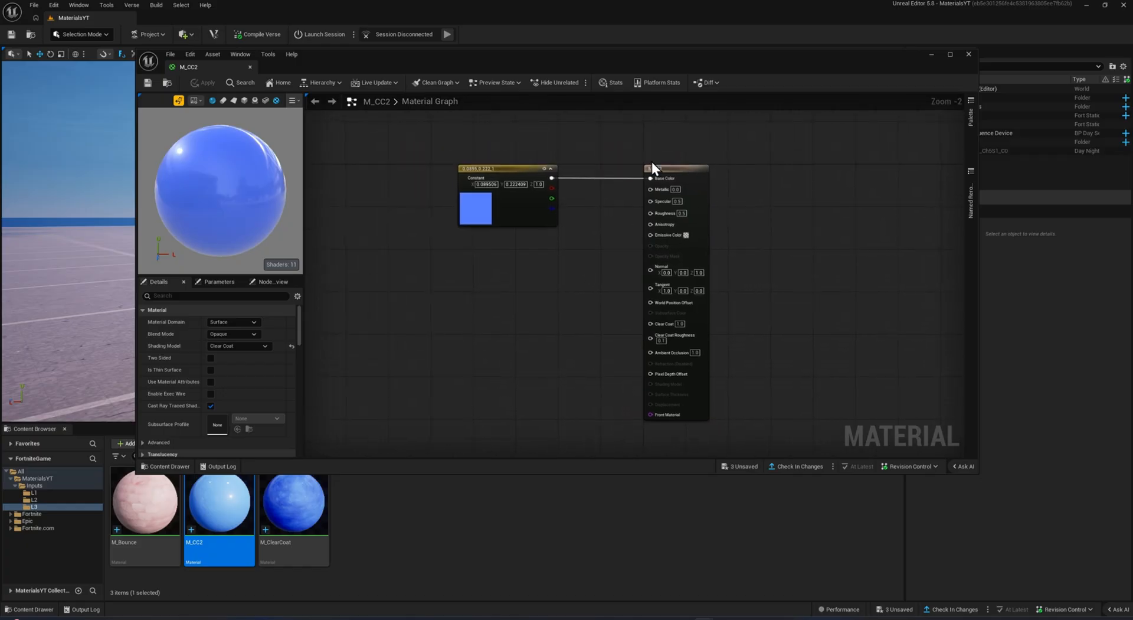
drag(660, 168, 756, 169)
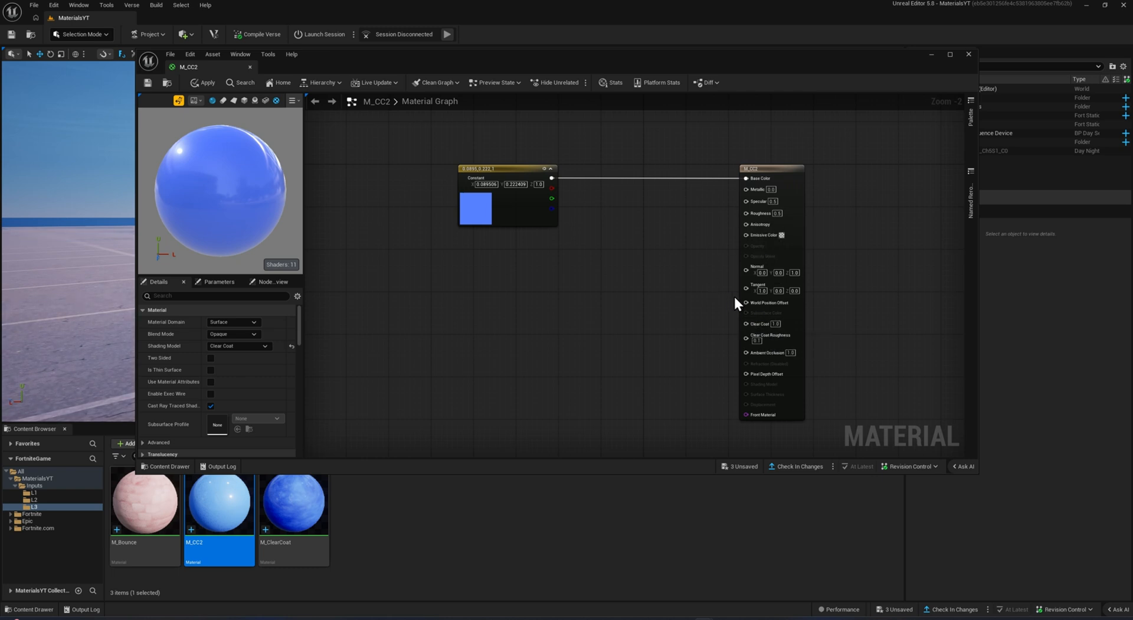
scroll(734, 295, up, 1)
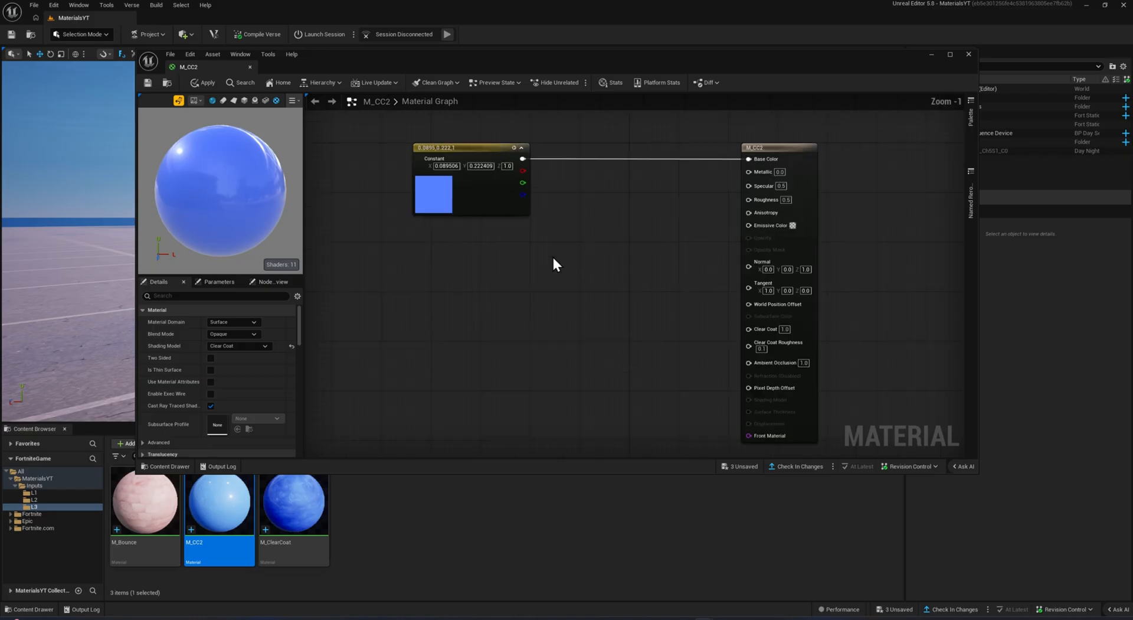
Add a Texture Sample node below the blue constant and assign it a cloud texture.
click(403, 278)
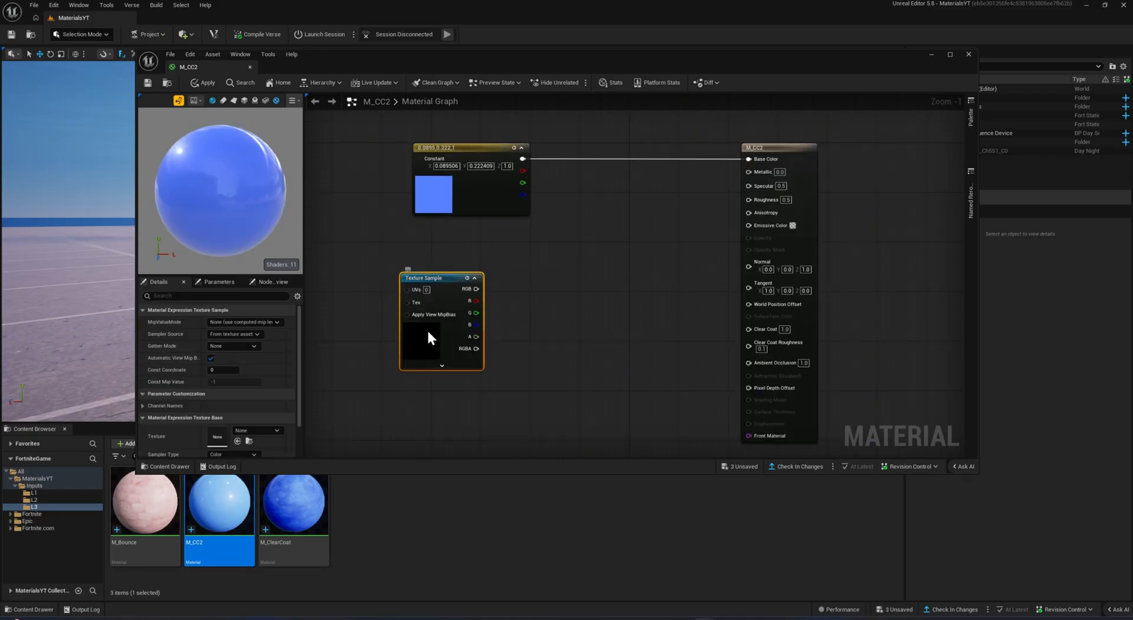
click(257, 432)
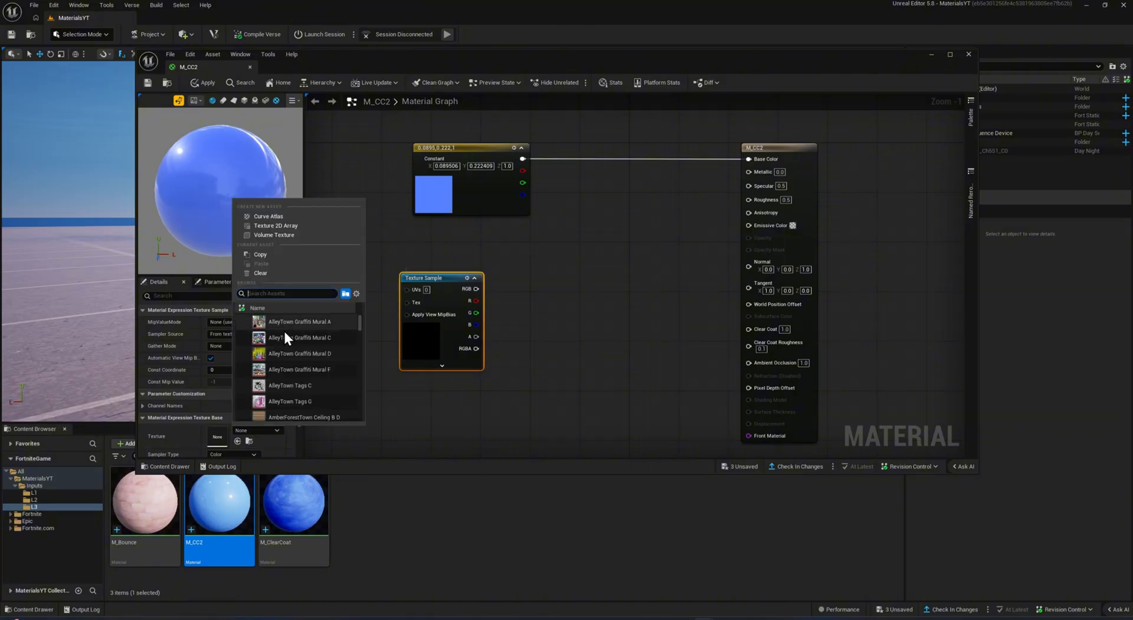
text(Cloud)
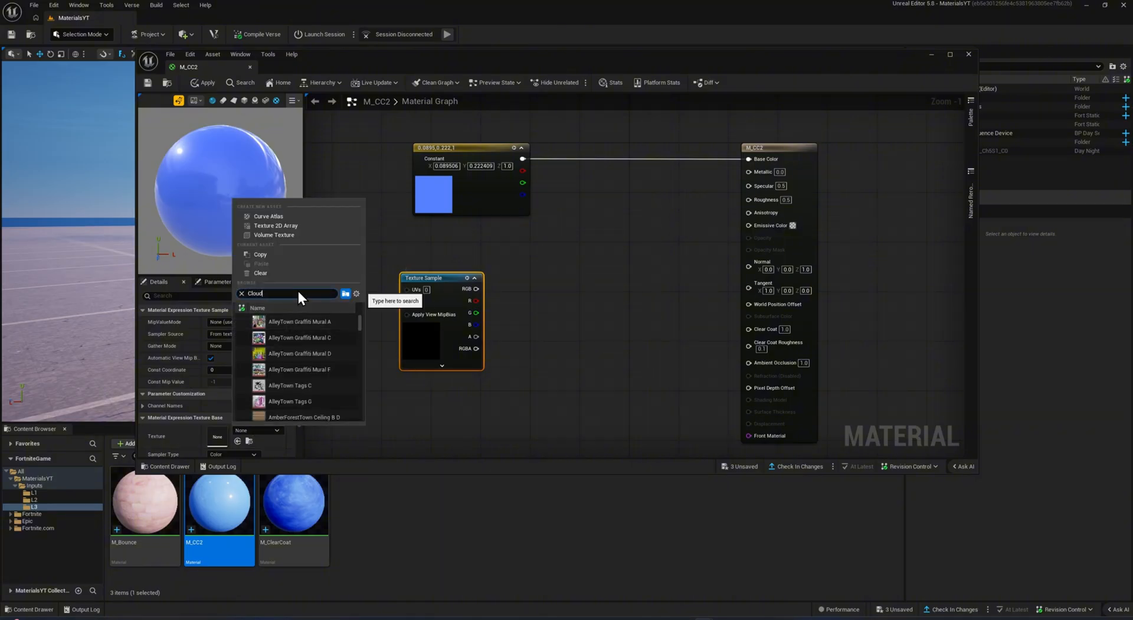
click(310, 319)
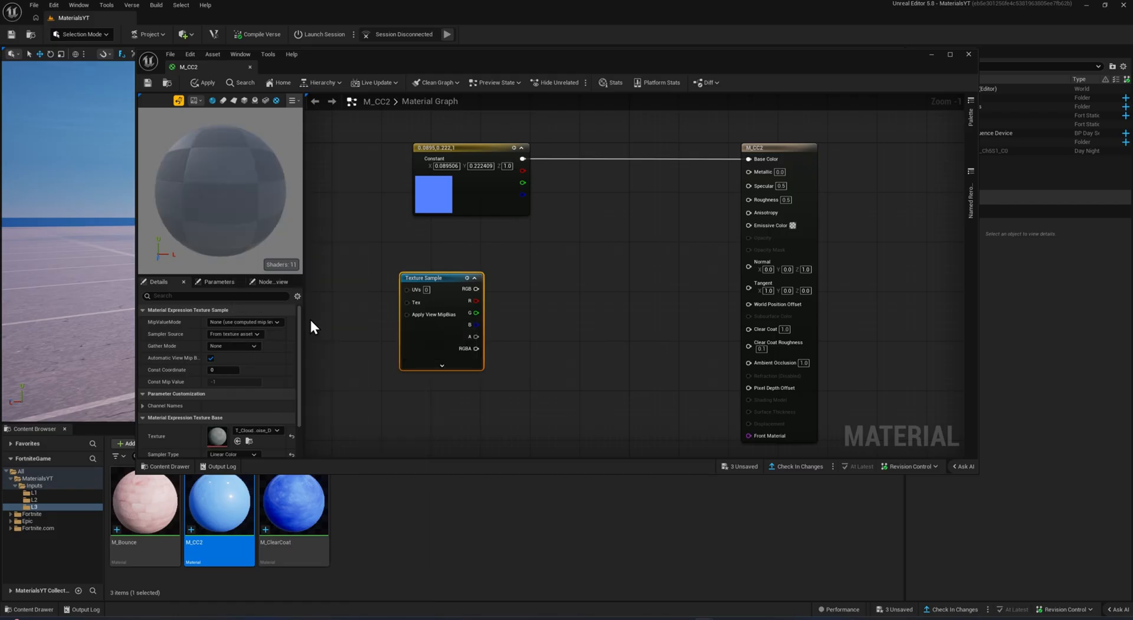
click(462, 390)
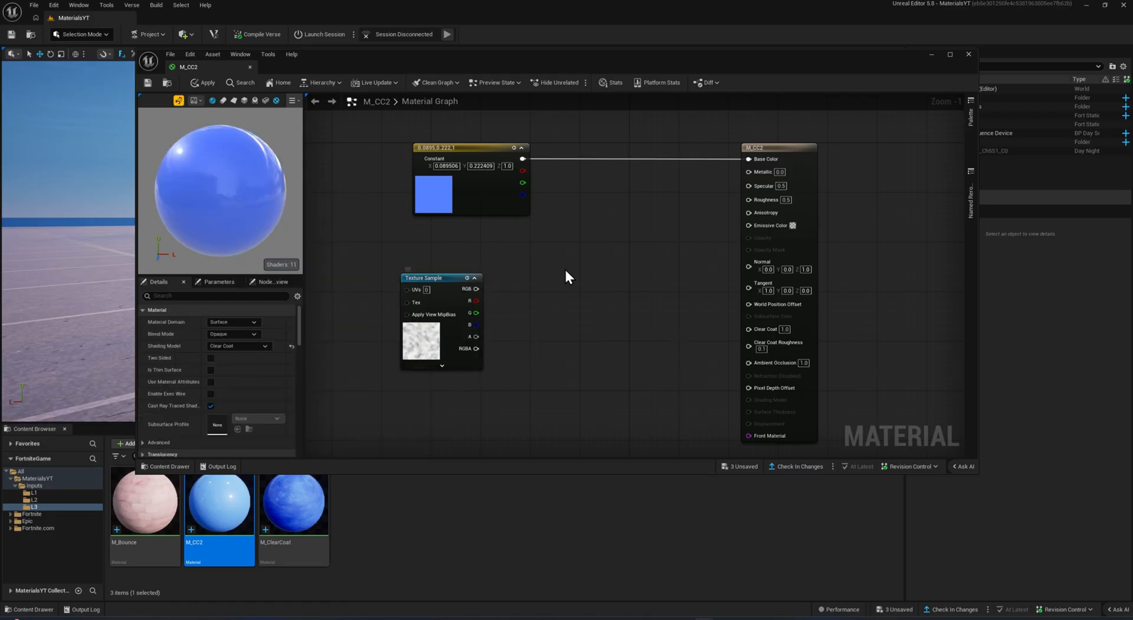
Add a Multiply node, a Lerp node and four single-value Constant nodes between the existing nodes and the main material node.
click(544, 306)
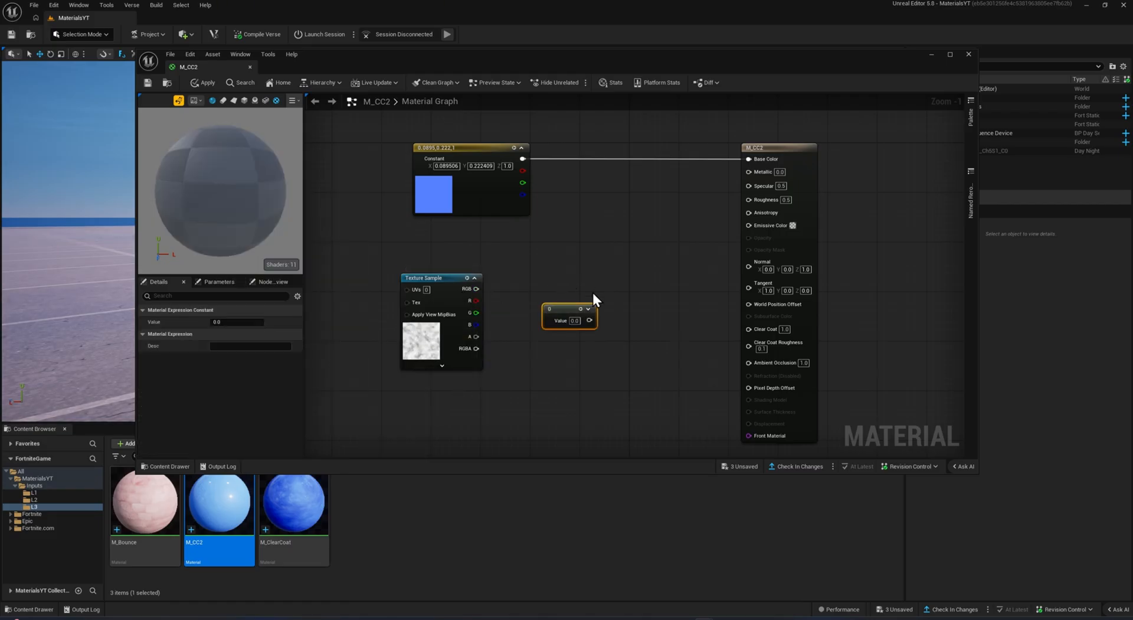
click(649, 236)
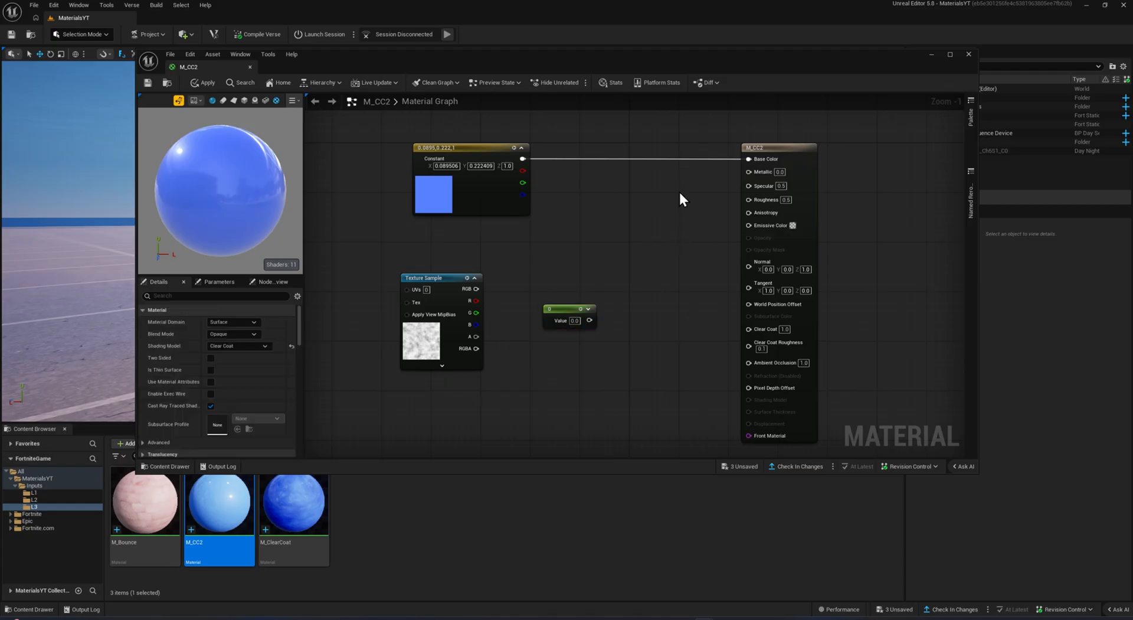
click(678, 159)
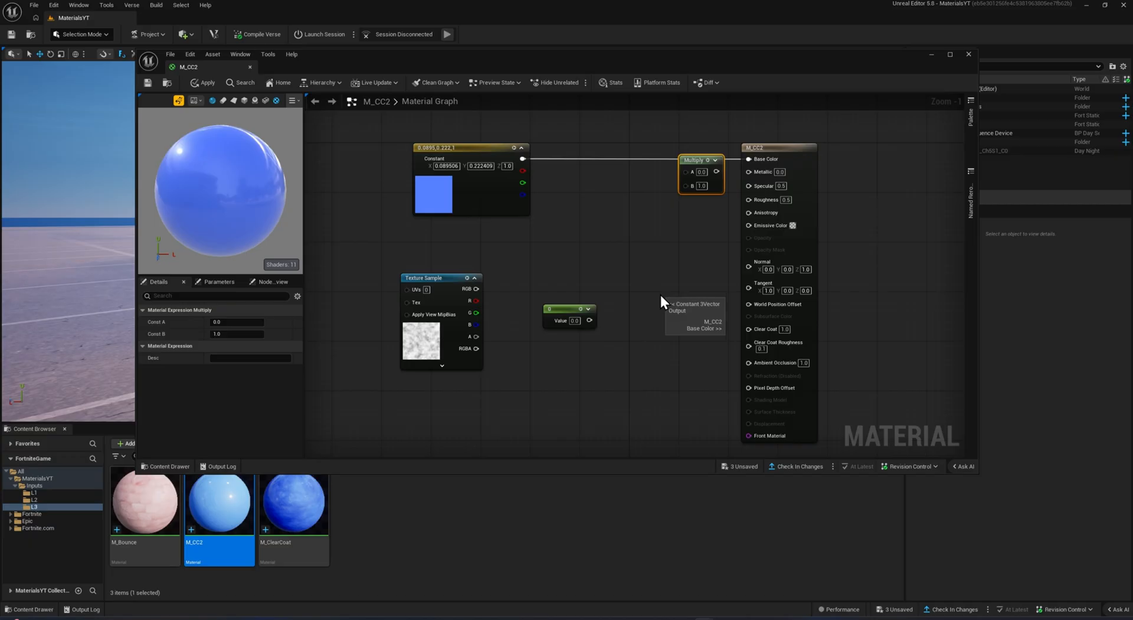
click(682, 232)
click(681, 269)
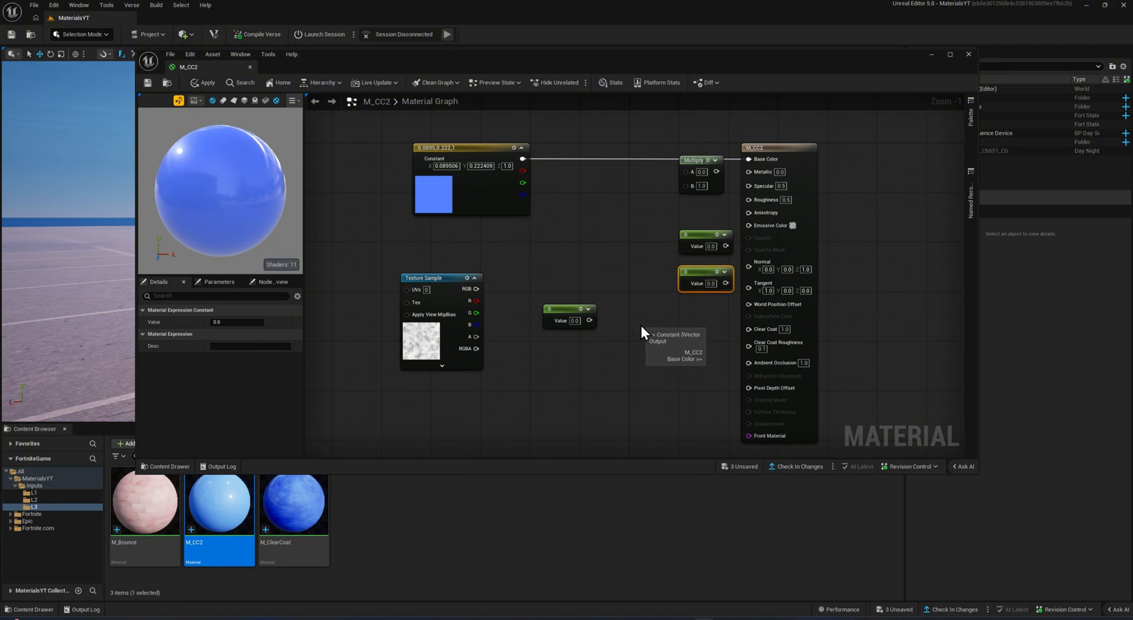
click(684, 307)
click(676, 369)
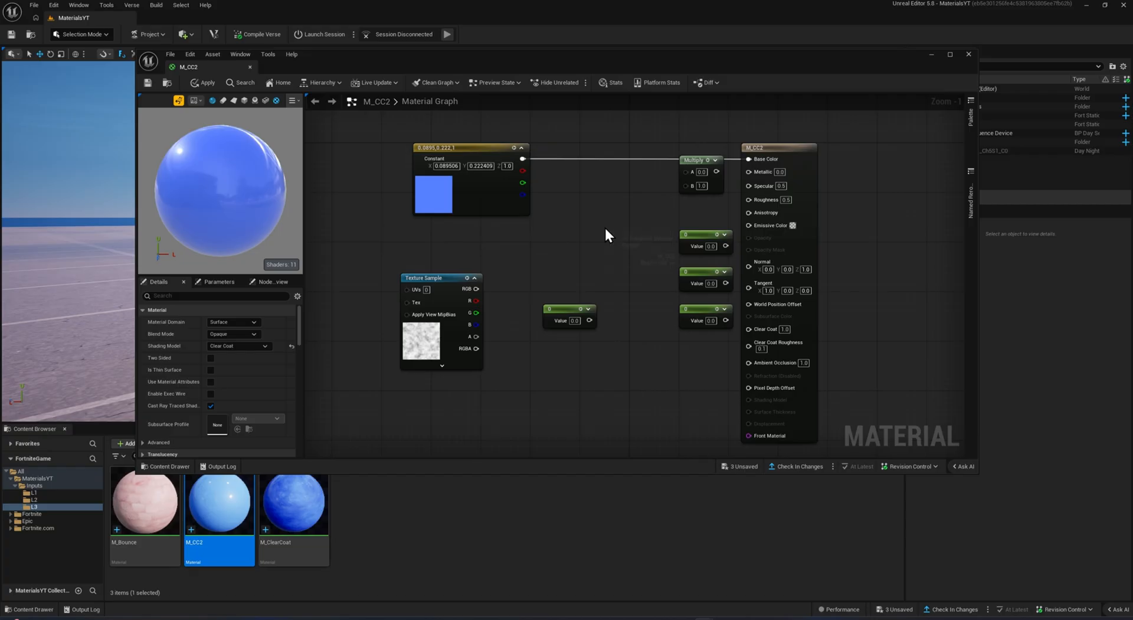
click(590, 211)
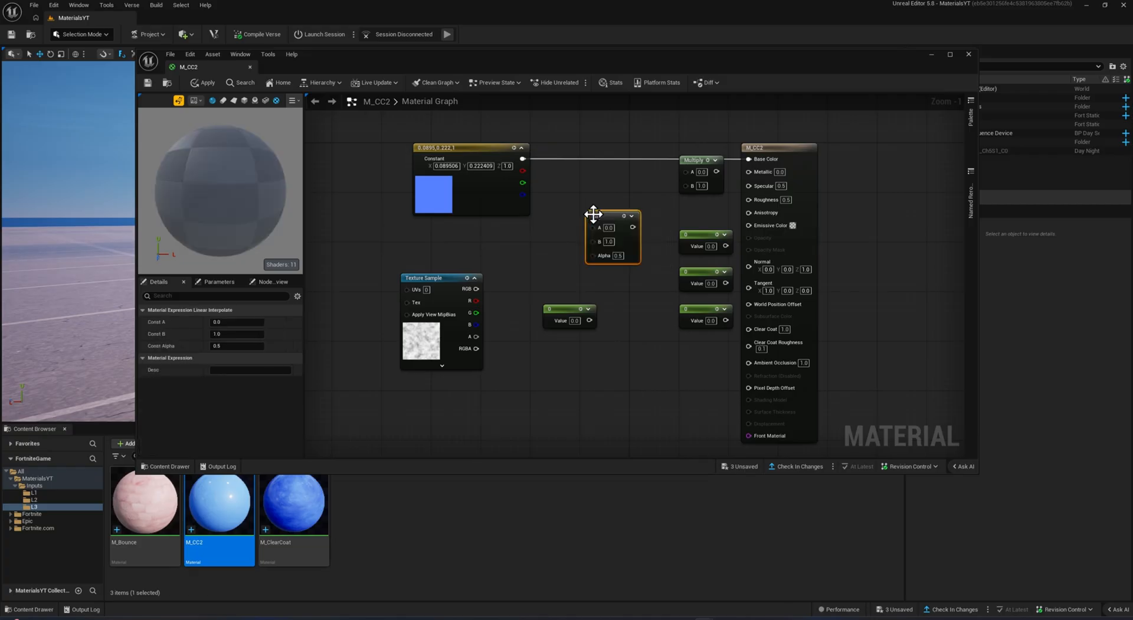
click(636, 199)
Space out the graph, moving the main node away, two constants lower, one nearer the Texture Sample, and Multiply below the Base Color wire.
drag(772, 148, 817, 147)
drag(673, 264, 674, 391)
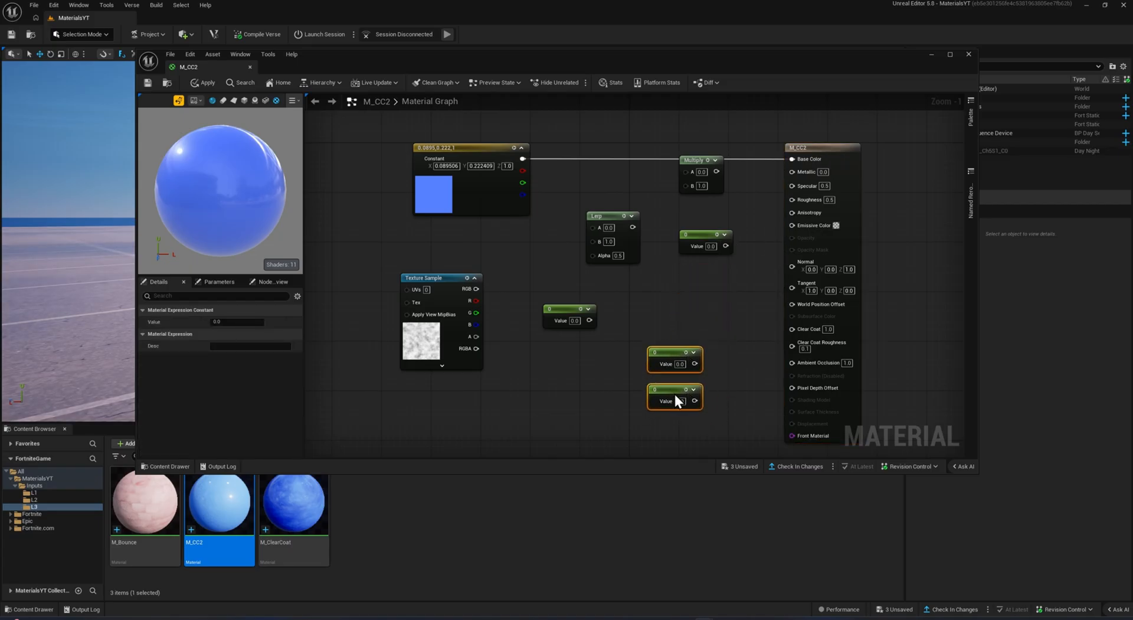
click(746, 321)
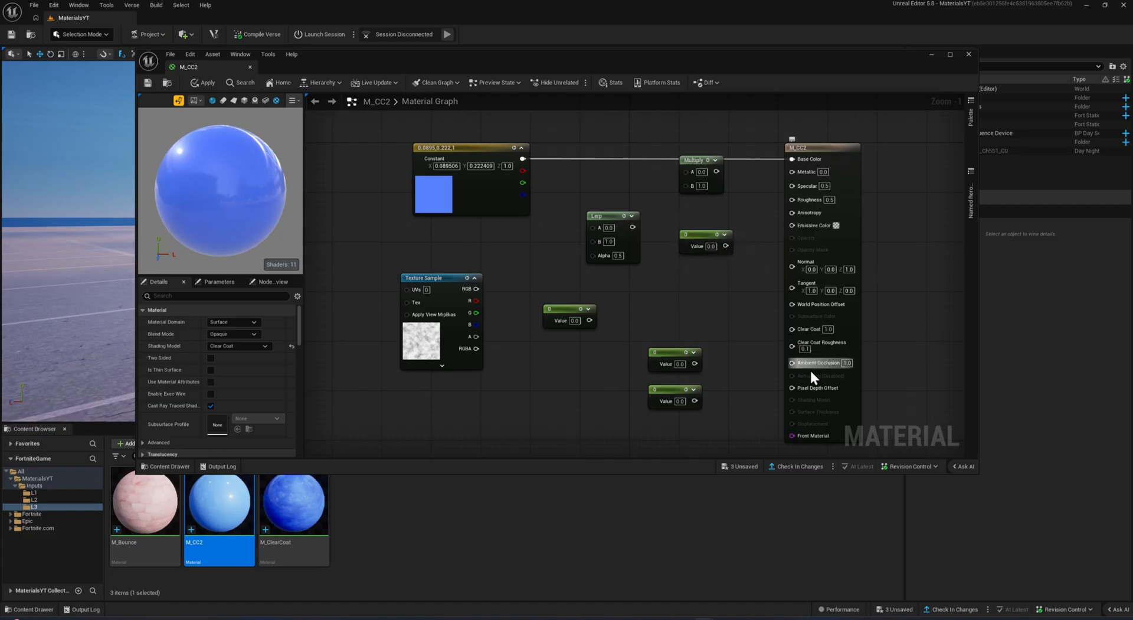
drag(562, 307, 539, 299)
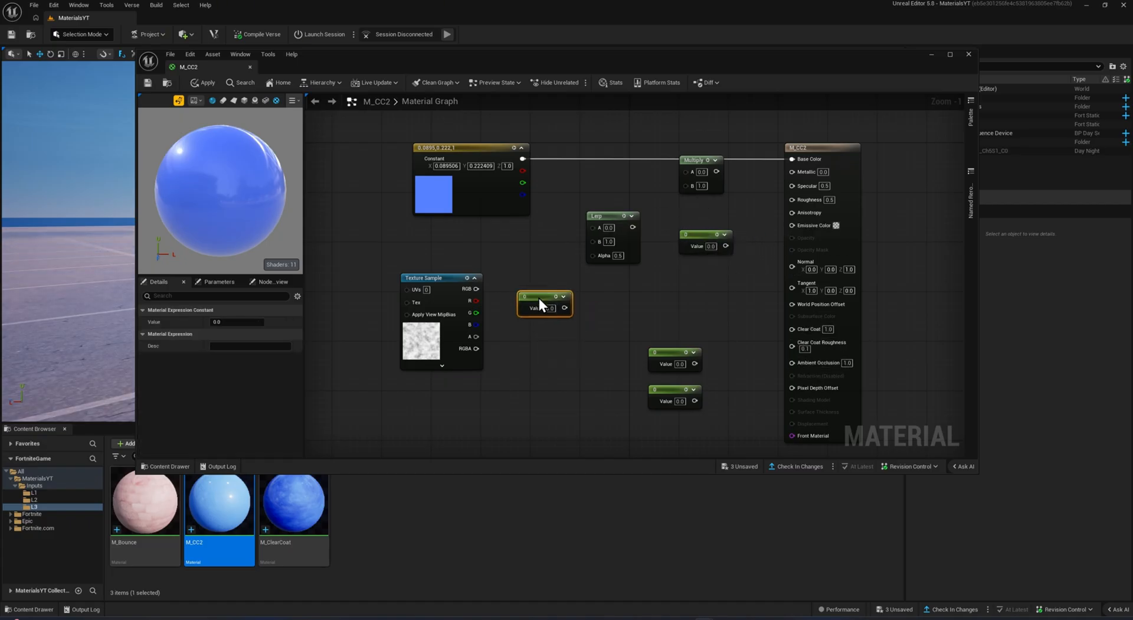
click(600, 285)
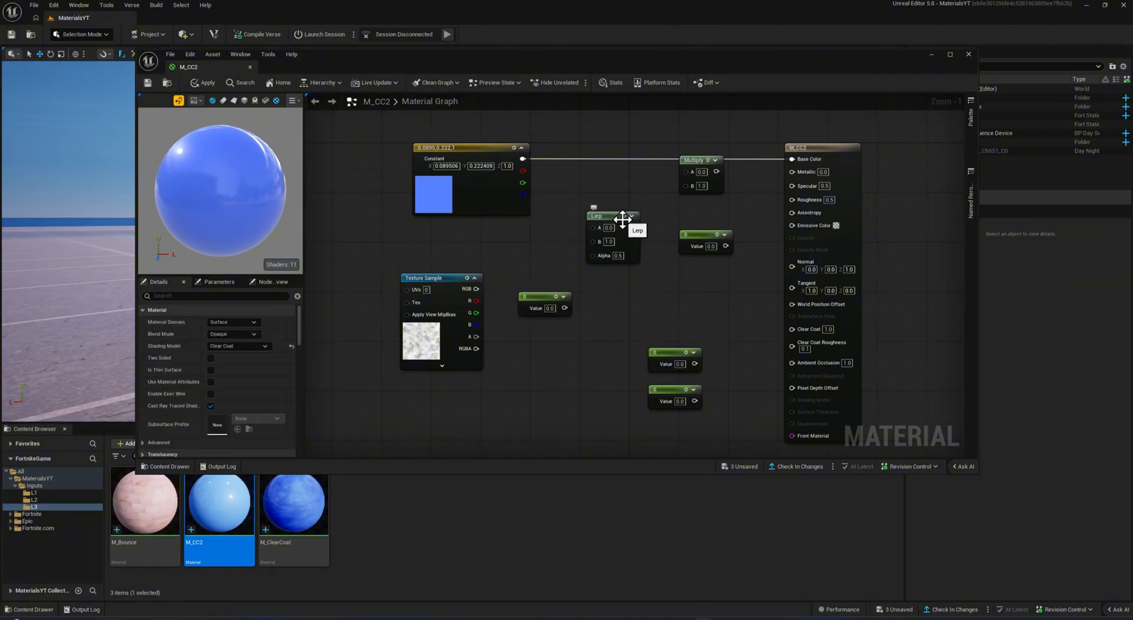
drag(702, 162, 689, 173)
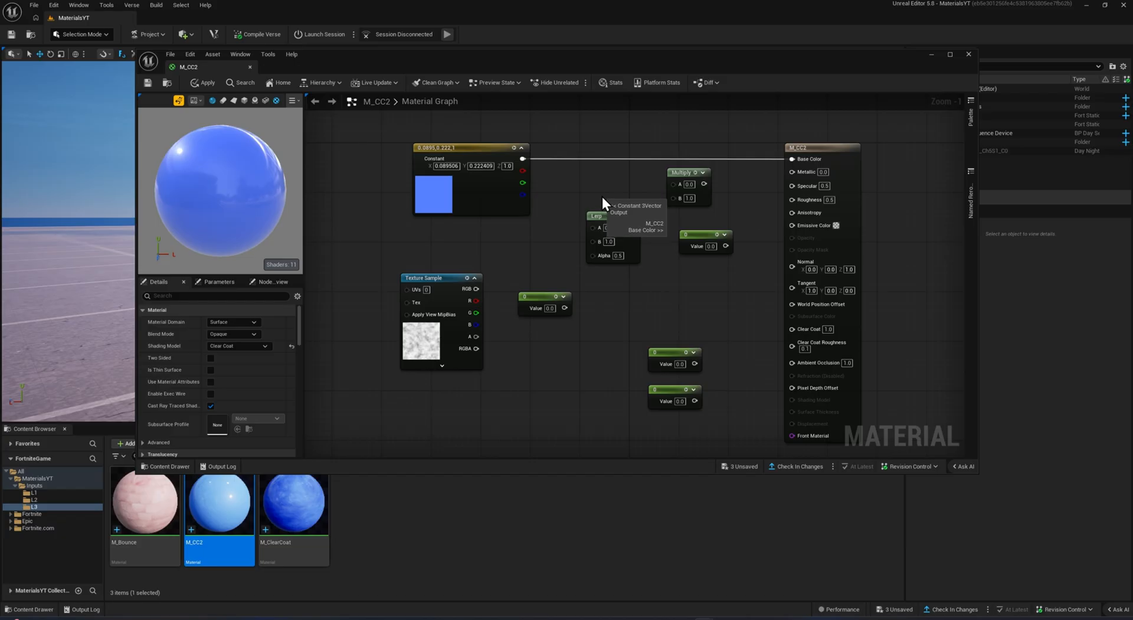
Connect the blue constant to Lerp A, the texture's RGB to B, and a constant set to 0.5 to Alpha.
drag(473, 288, 593, 241)
drag(523, 158, 592, 227)
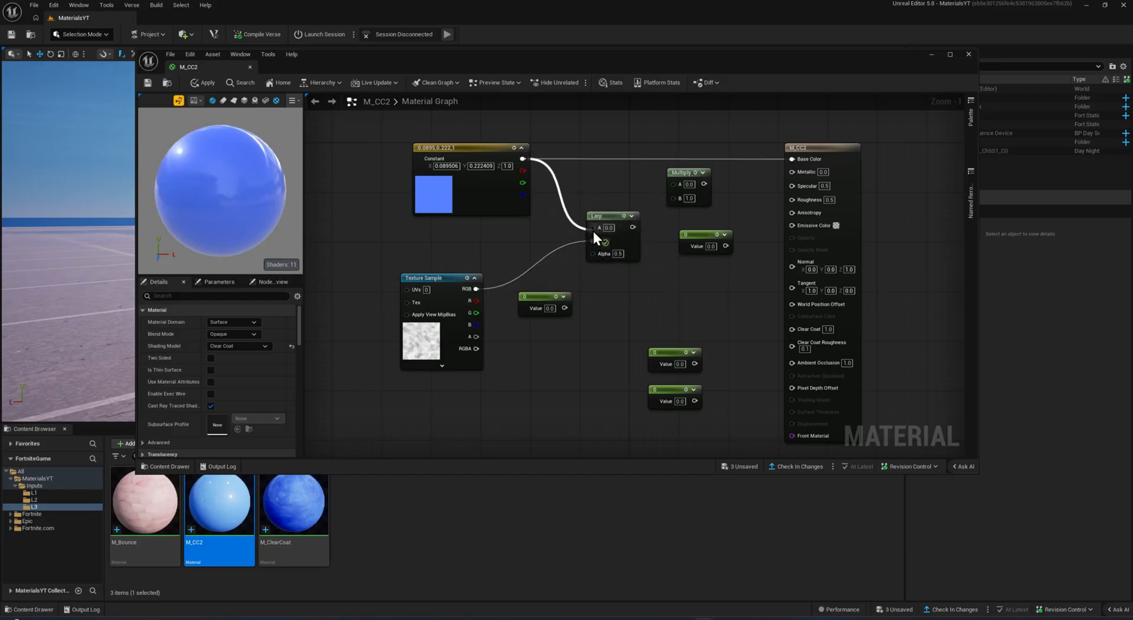
drag(558, 308, 593, 250)
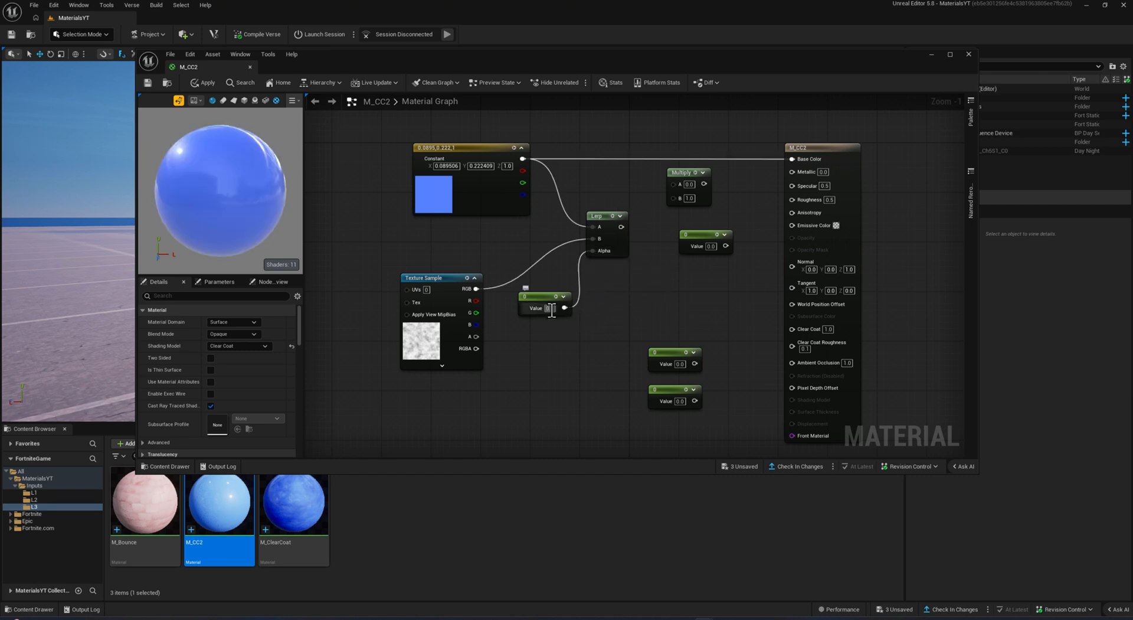
text(.5)
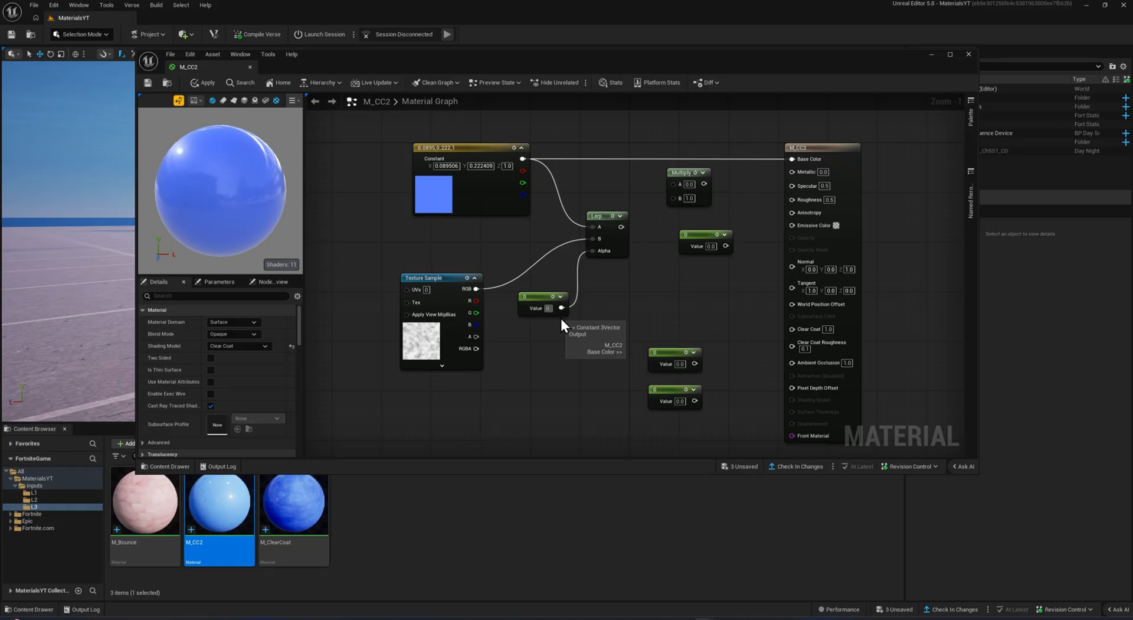
key(Return)
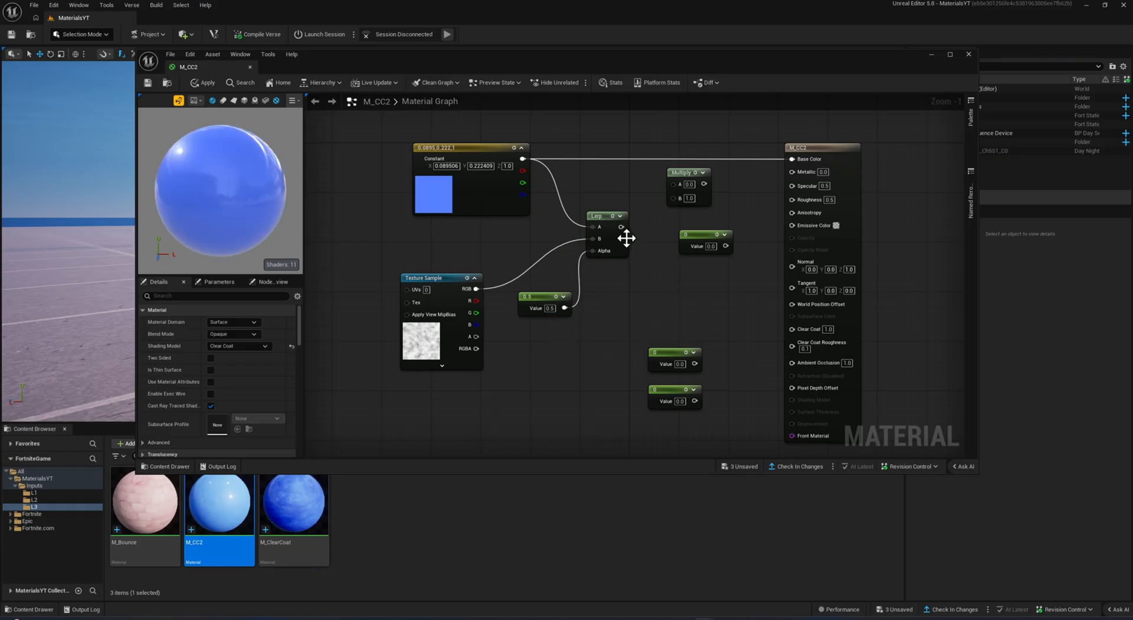
Multiply the blue constant (A) by the Lerp result (B), feed the product into Base Color, and inspect the preview sphere.
drag(621, 227, 673, 199)
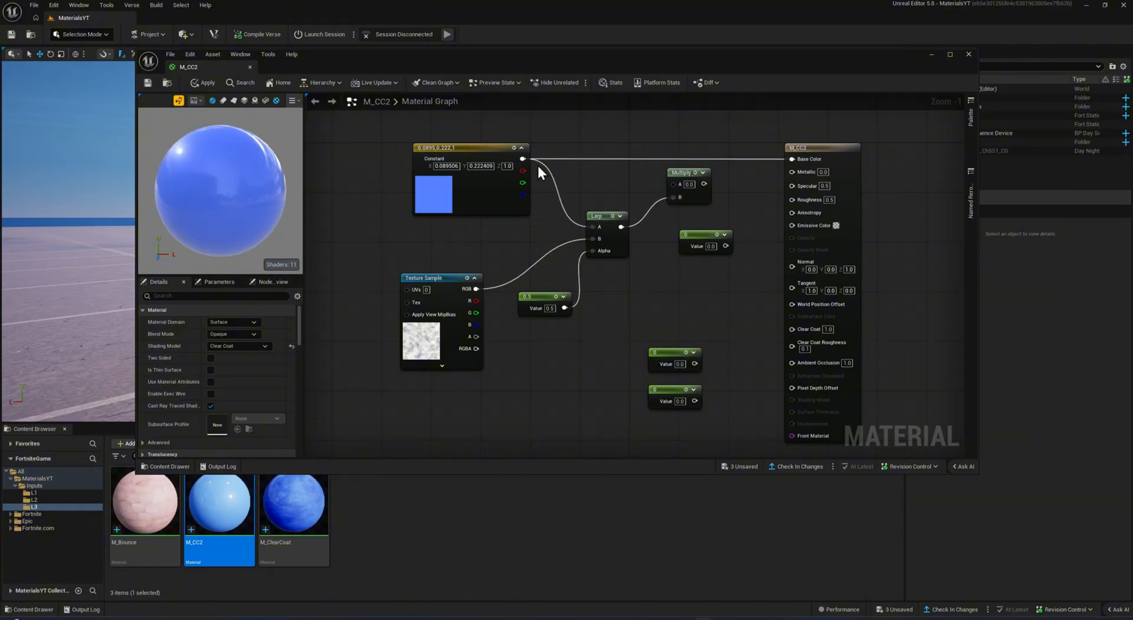
drag(523, 159, 803, 164)
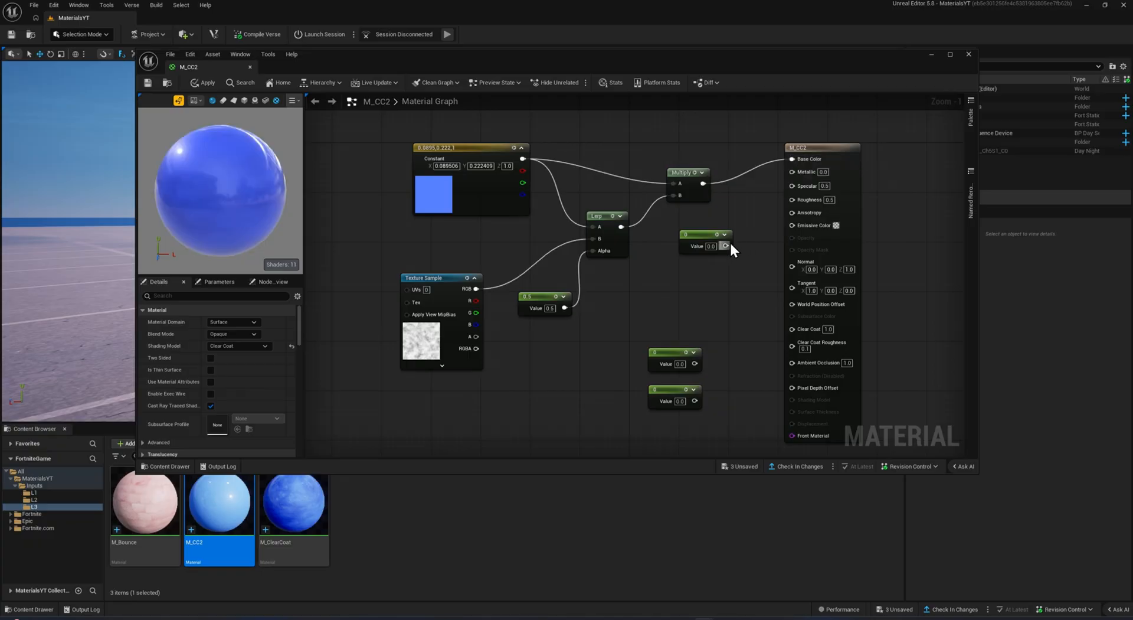
drag(246, 200, 210, 203)
scroll(208, 195, down, 3)
scroll(206, 186, up, 5)
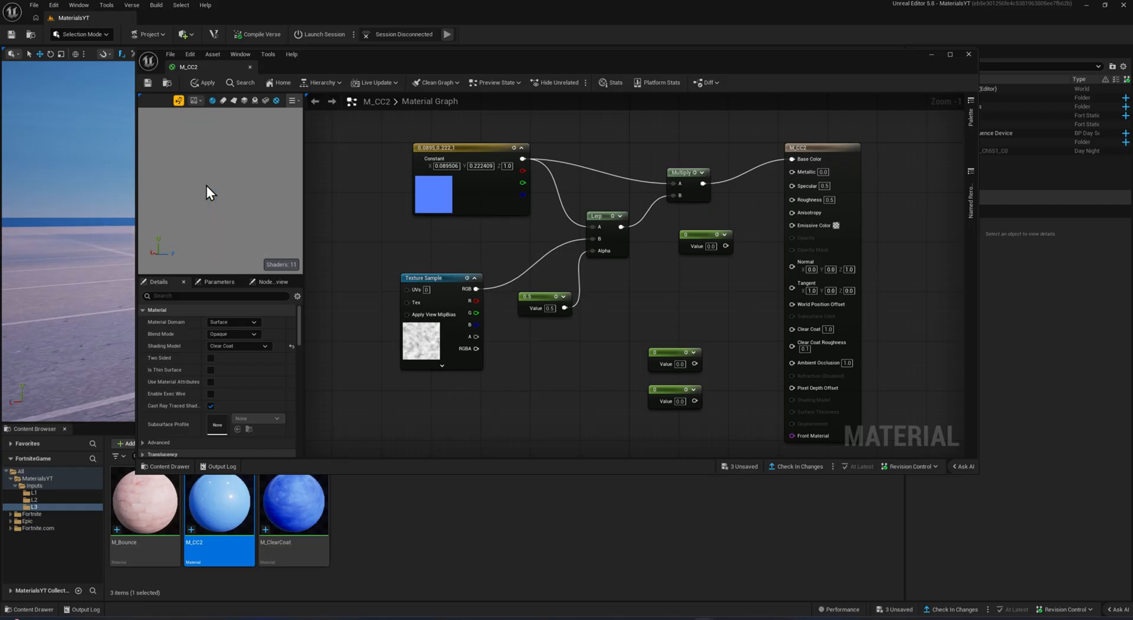
scroll(211, 186, down, 4)
drag(210, 185, 239, 170)
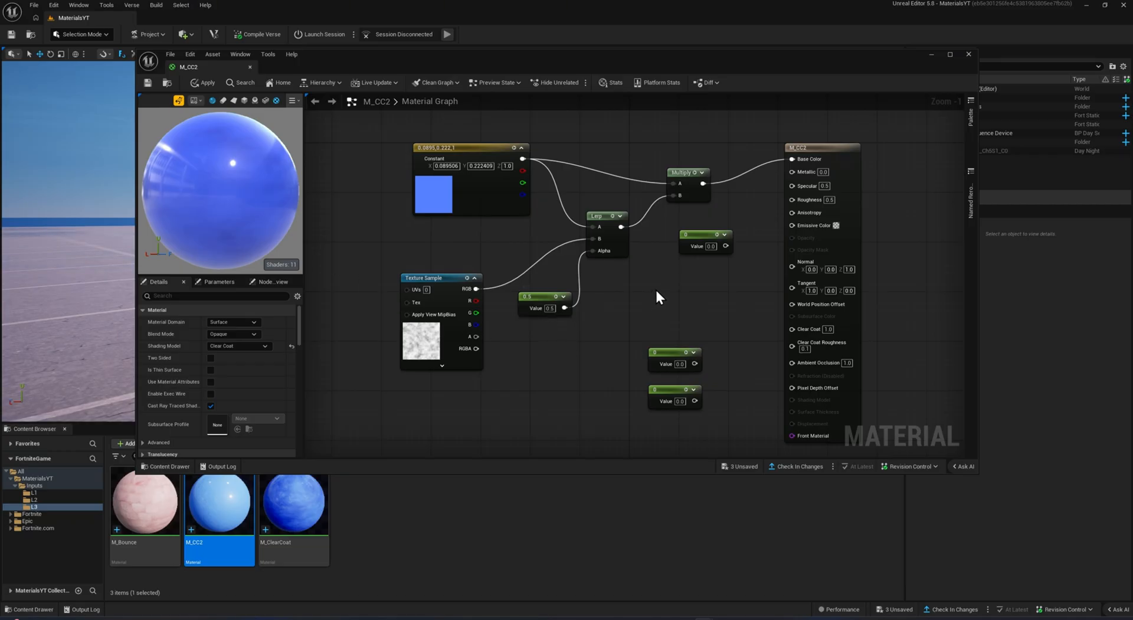
Connect the constant below the Multiply node to Roughness, set it to 1, and check the preview reflections.
drag(726, 246, 793, 199)
drag(243, 193, 263, 189)
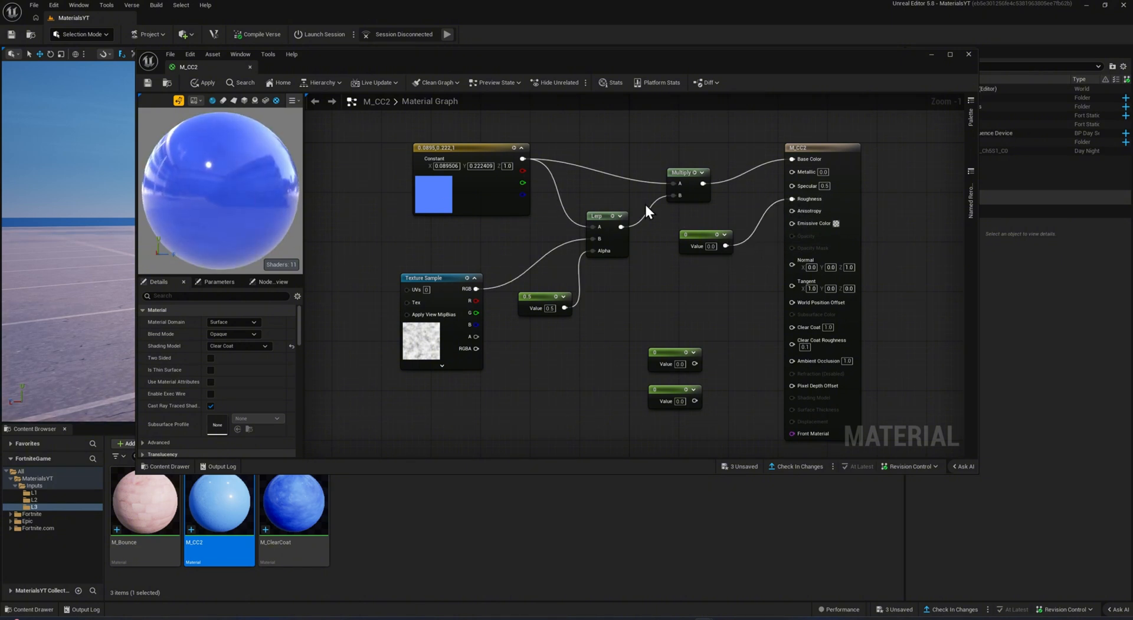
click(715, 247)
text(1)
key(Return)
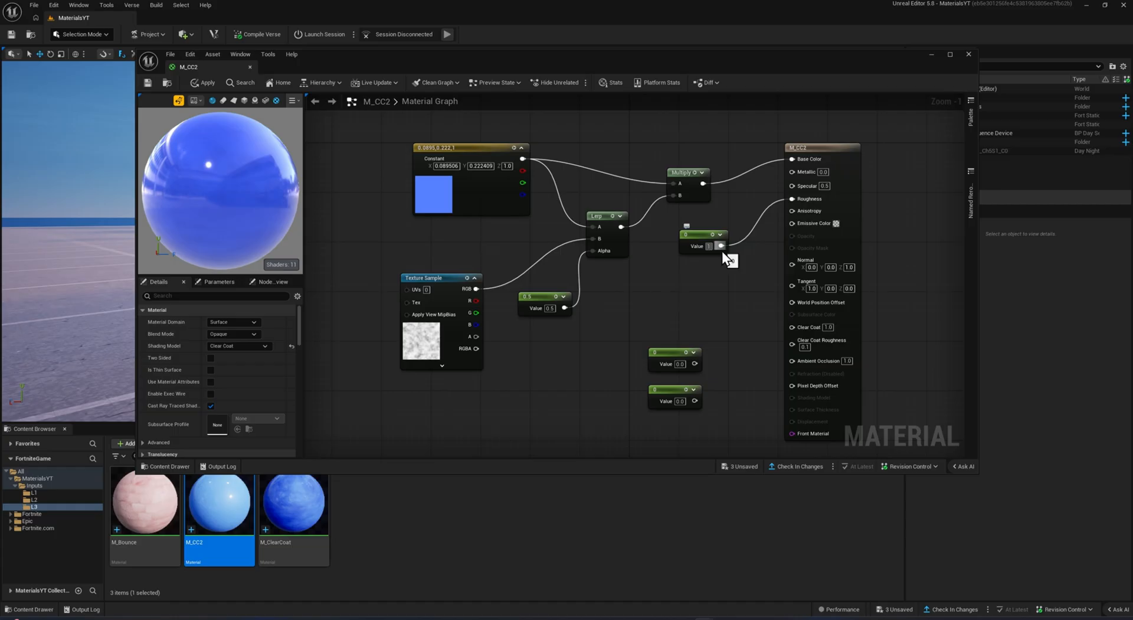
drag(191, 184, 233, 177)
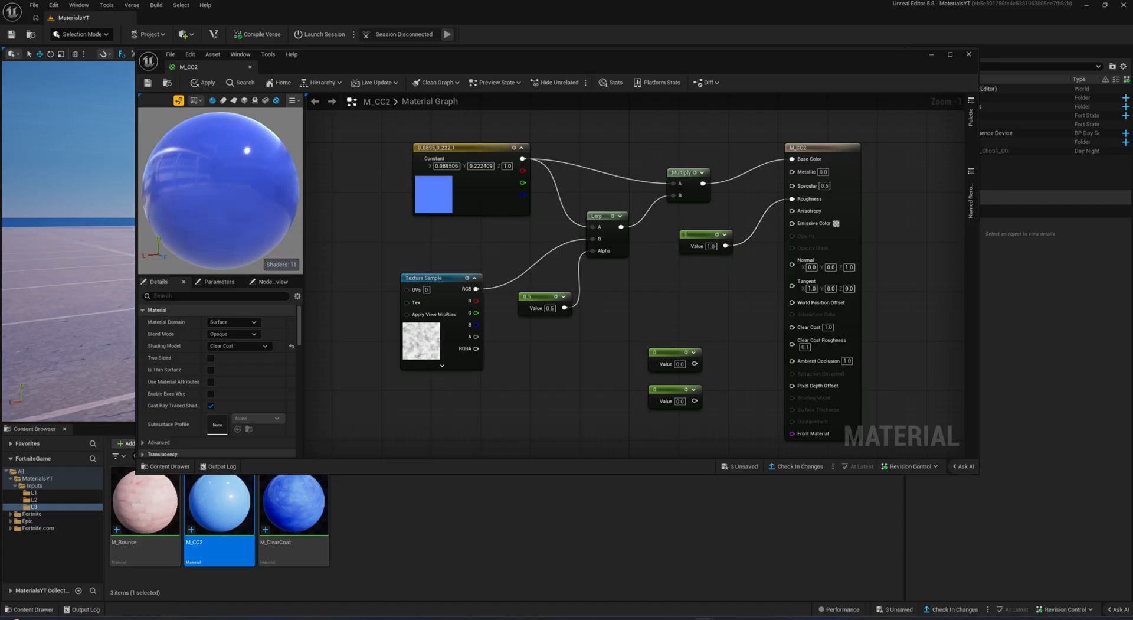
Set the roughness constant to 0.75 and check the reflections on the preview sphere.
click(712, 248)
text(0.75)
key(Return)
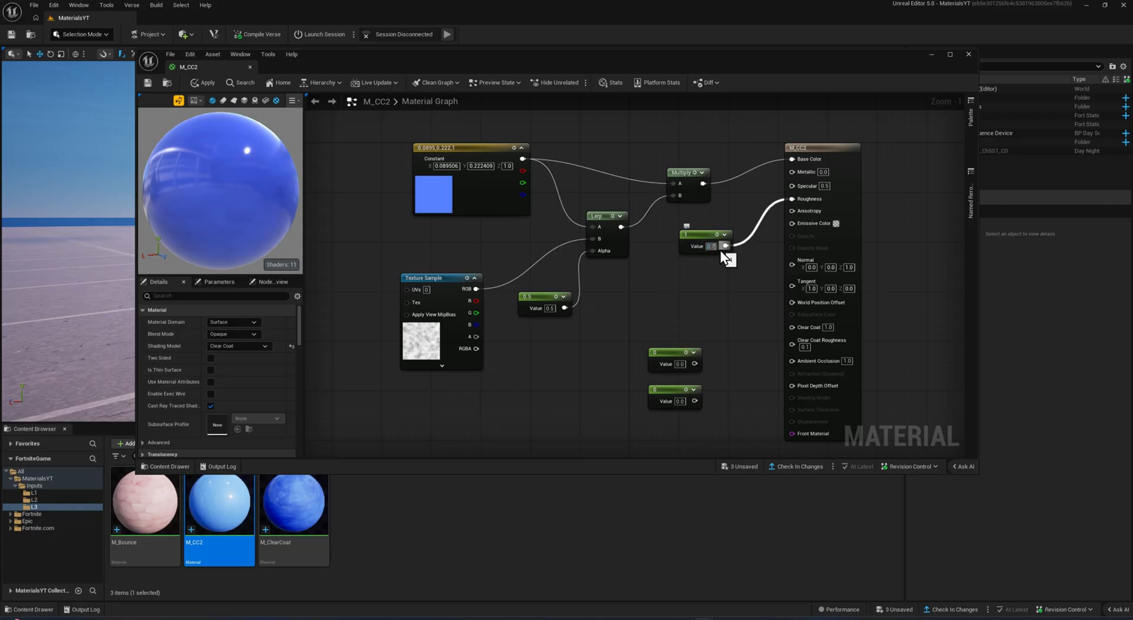
drag(292, 233, 265, 238)
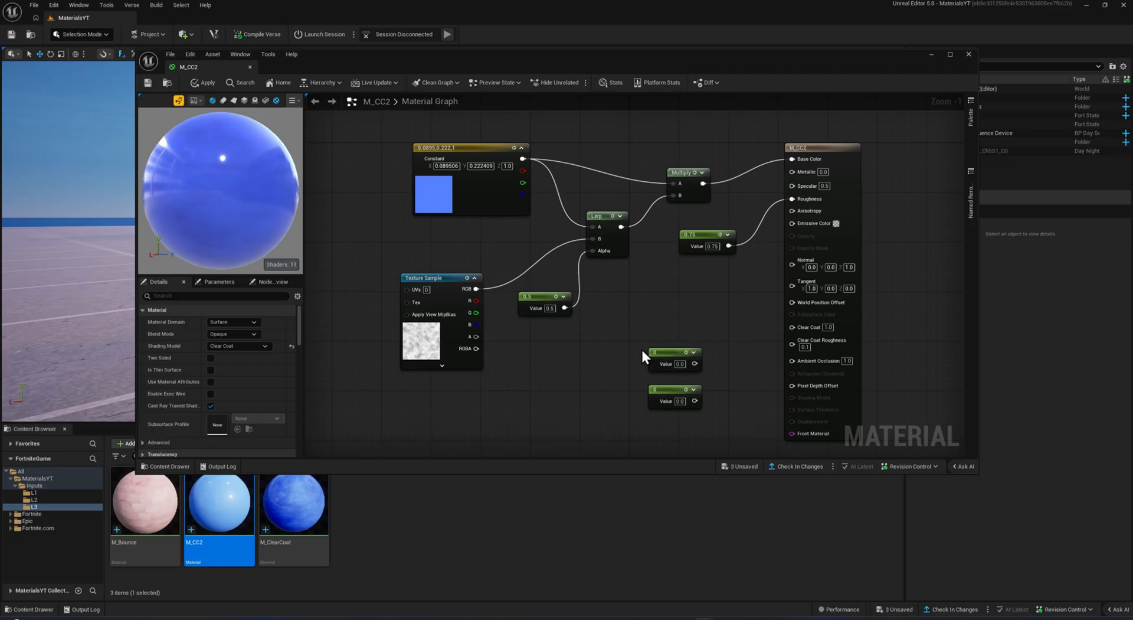
Move the two lower constants up, connect the upper one to Clear Coat and set it to 1.
drag(642, 349, 813, 330)
click(765, 371)
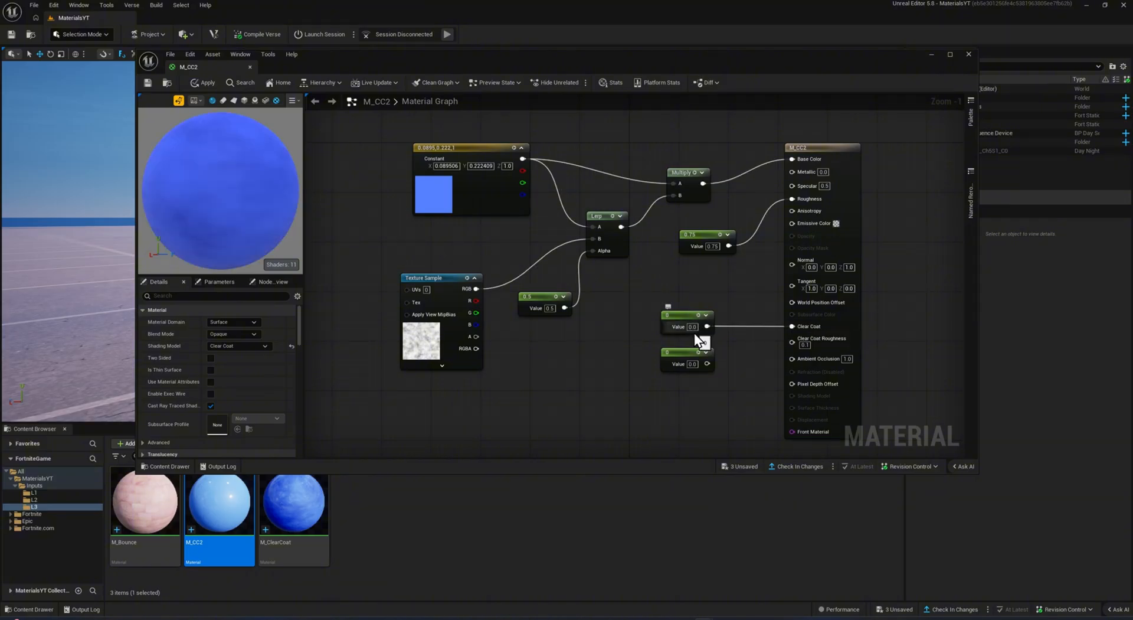
drag(250, 197, 223, 200)
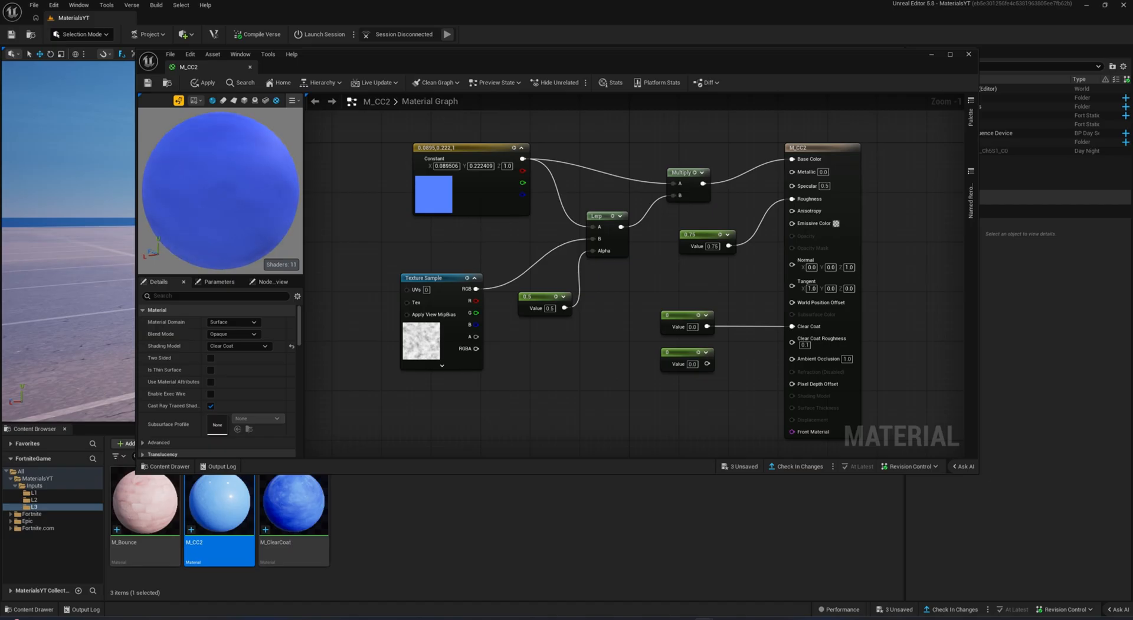
click(692, 326)
text(1)
key(Return)
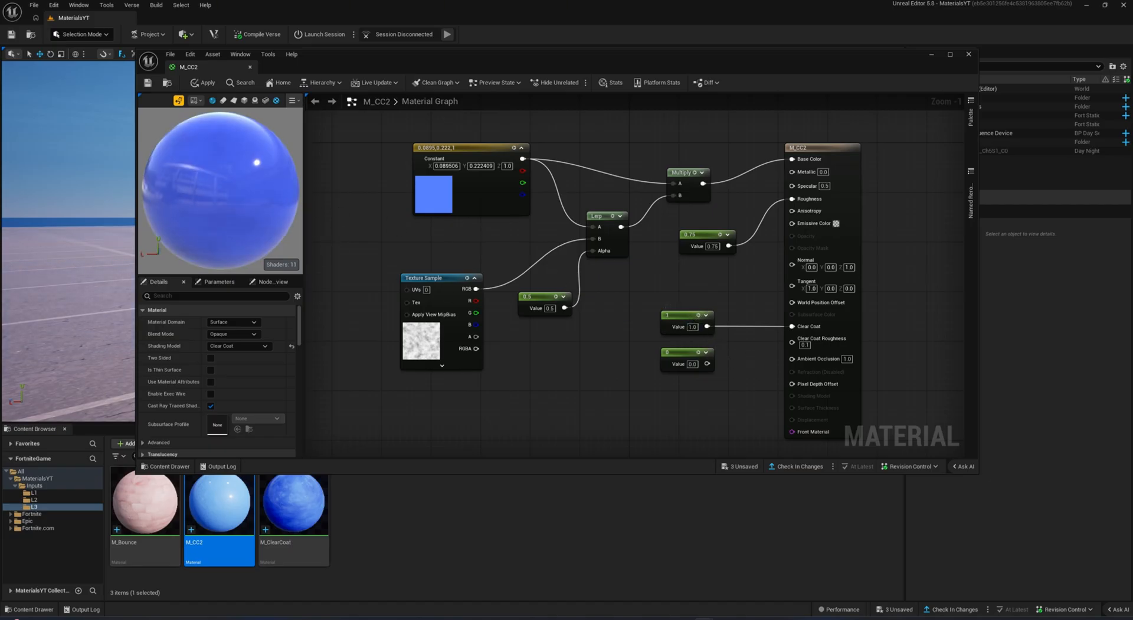
Set the remaining unconnected constant to 0.01 and connect it to Clear Coat Roughness.
click(691, 364)
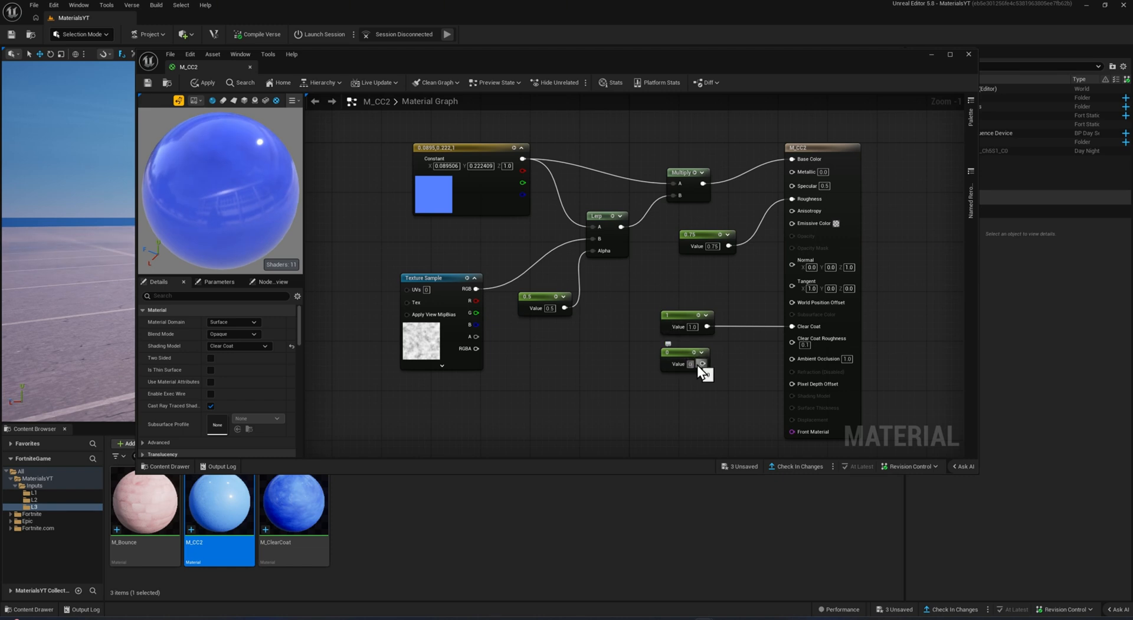
click(697, 364)
text(0.01)
key(Return)
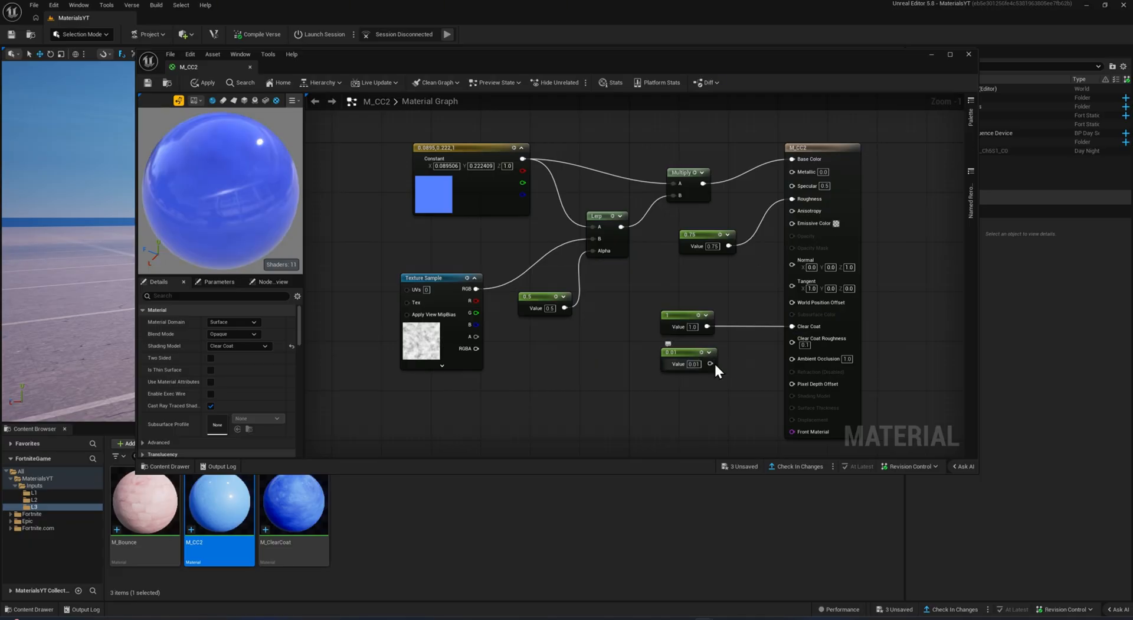
drag(711, 363, 792, 339)
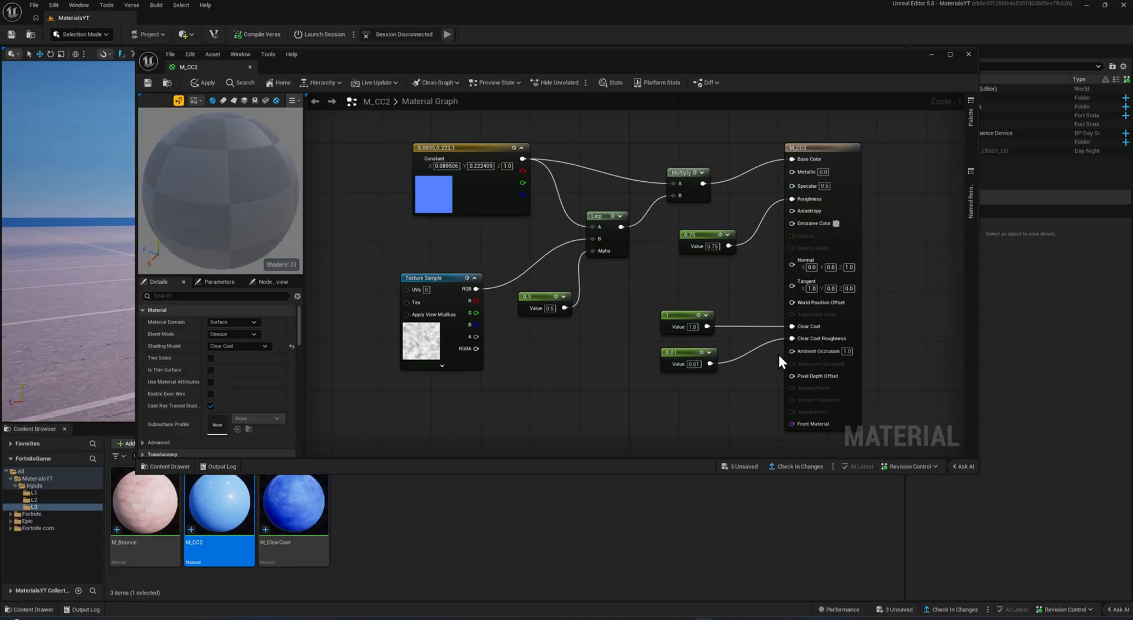
Apply the changes to M_CC2, save the material and close its editor.
drag(160, 134, 207, 126)
click(206, 83)
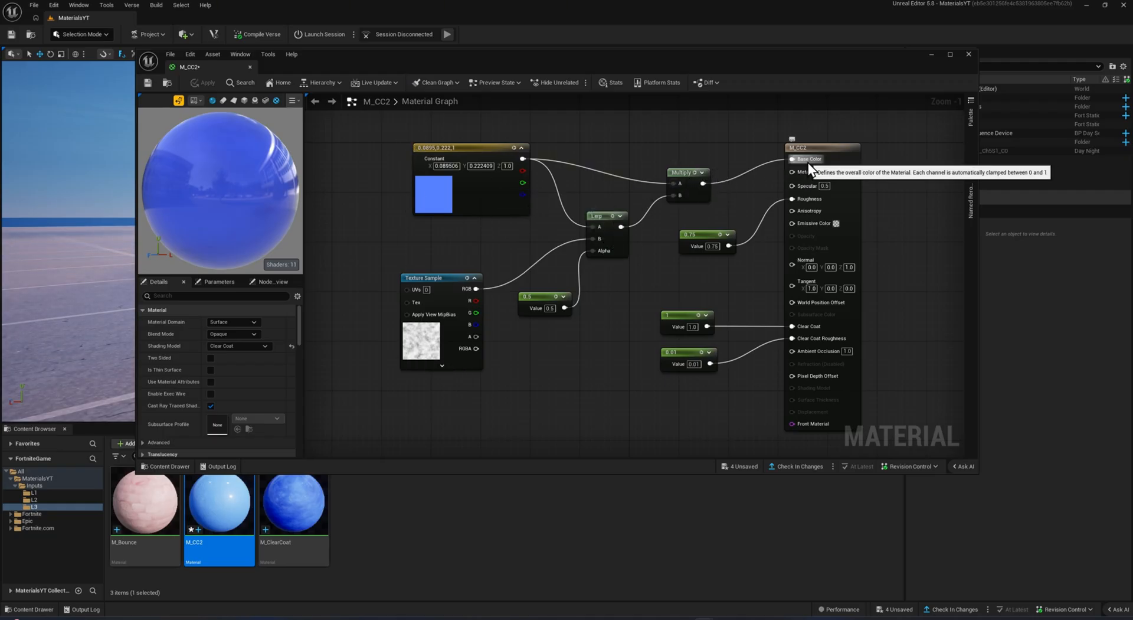
drag(708, 261, 713, 411)
click(743, 404)
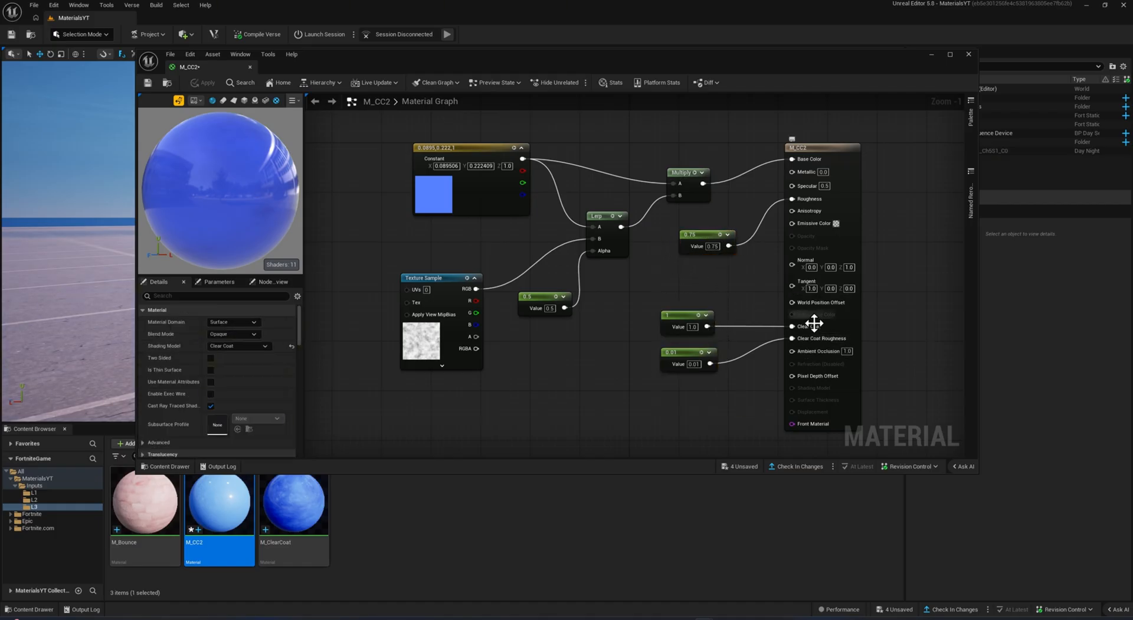
click(171, 55)
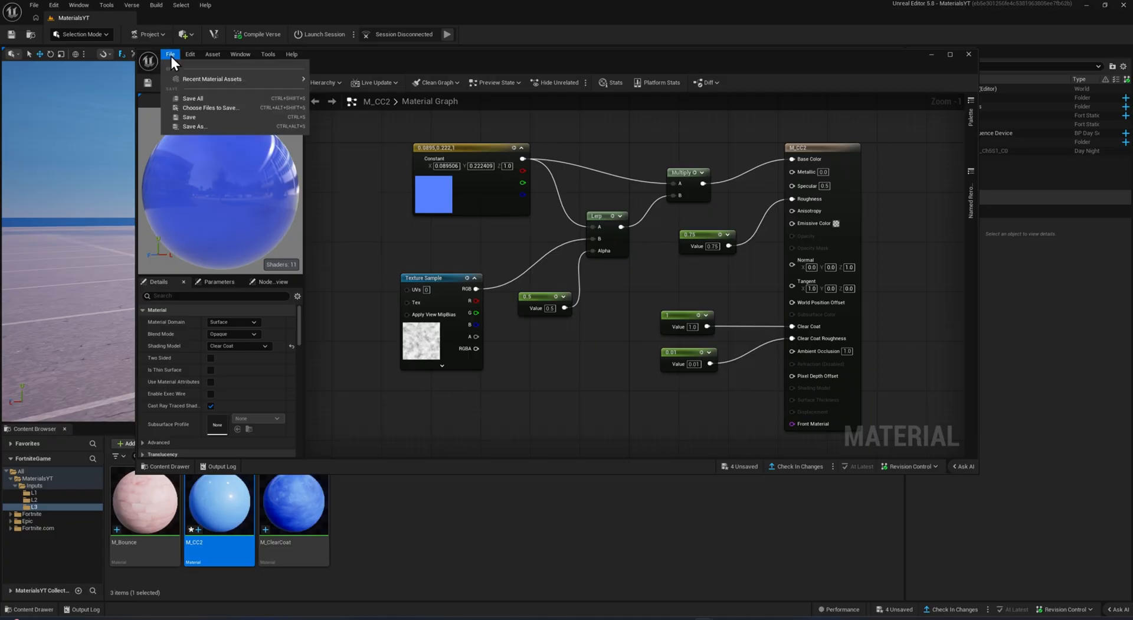
click(199, 117)
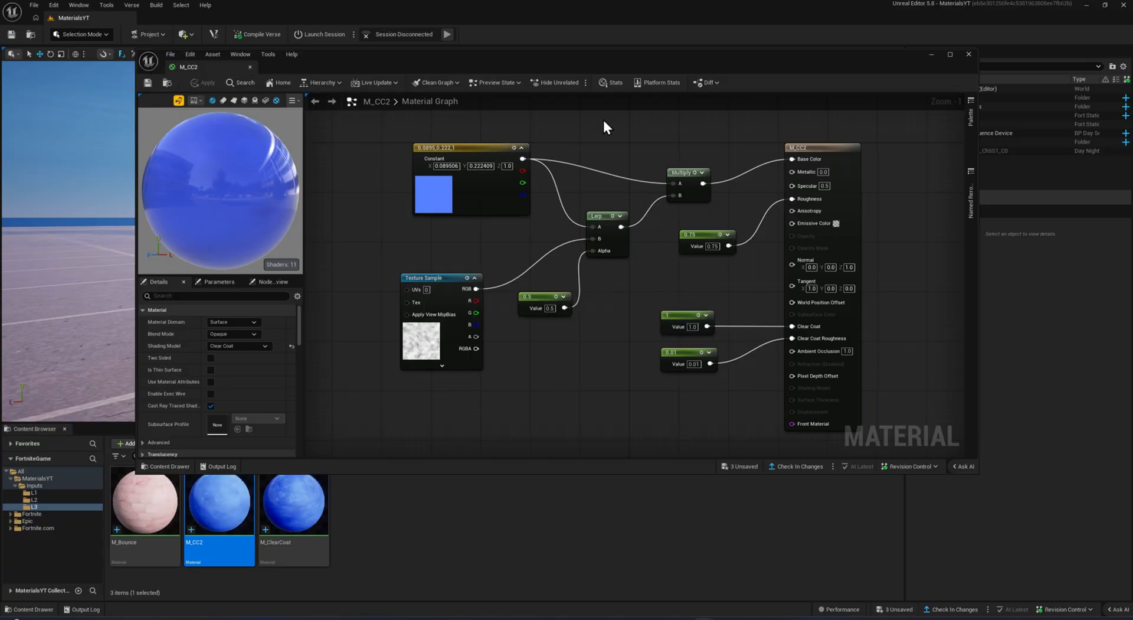
click(968, 54)
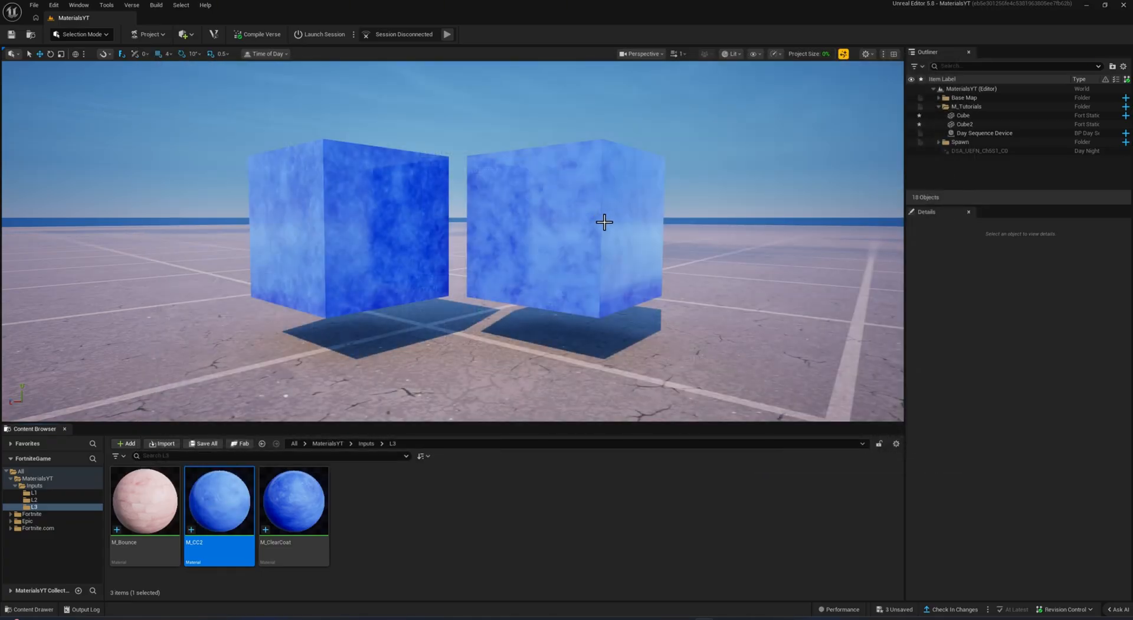
Inspect the clear coat reflections on both blue cubes in the level from several distances and angles.
scroll(602, 220, up, 5)
scroll(453, 241, down, 8)
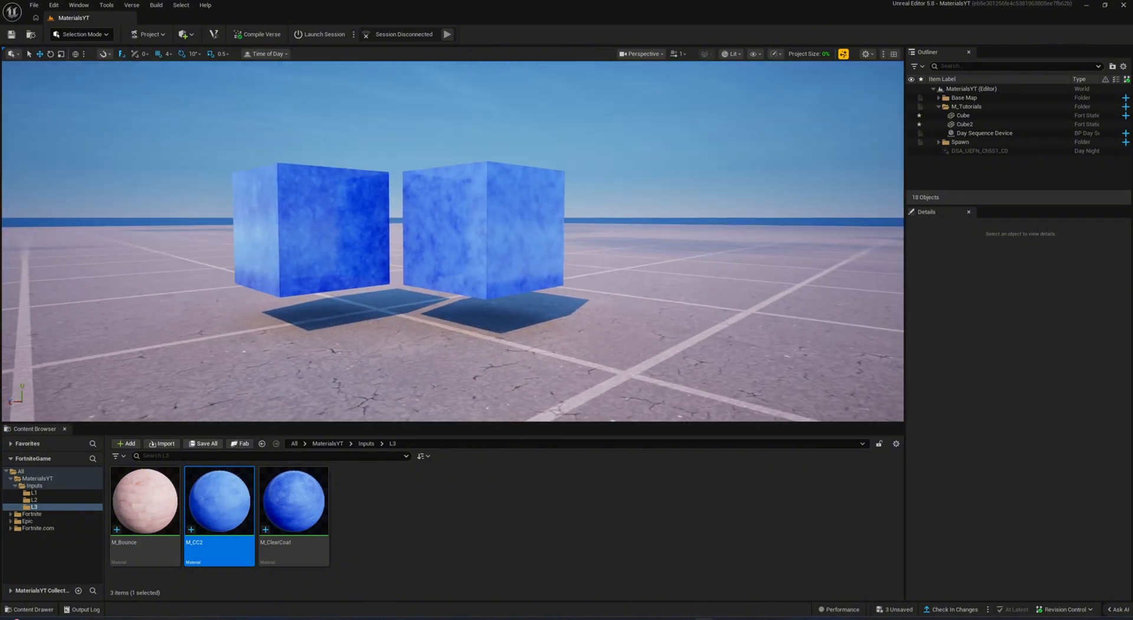
key(d)
key(w)
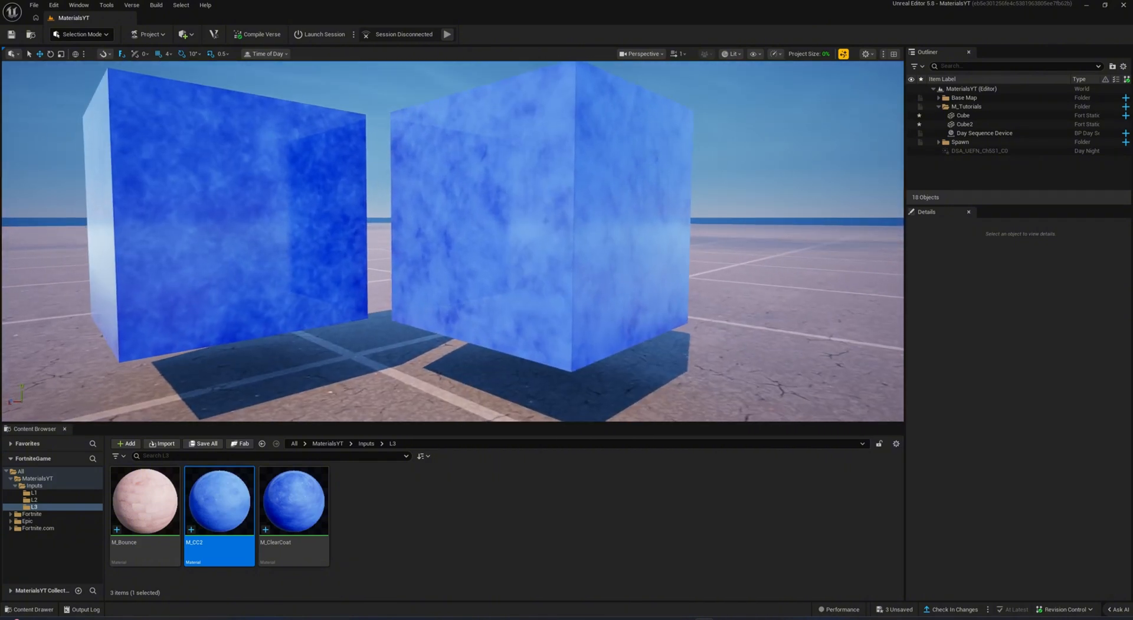
key(a)
key(s)
key(d)
key(w)
key(a)
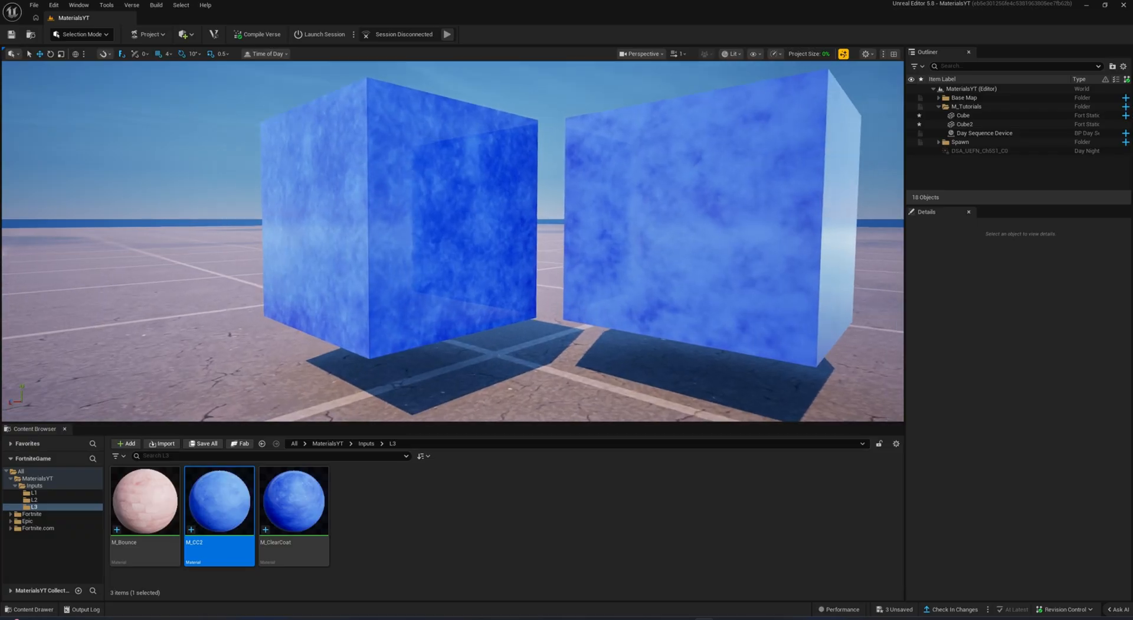
key(d)
key(s)
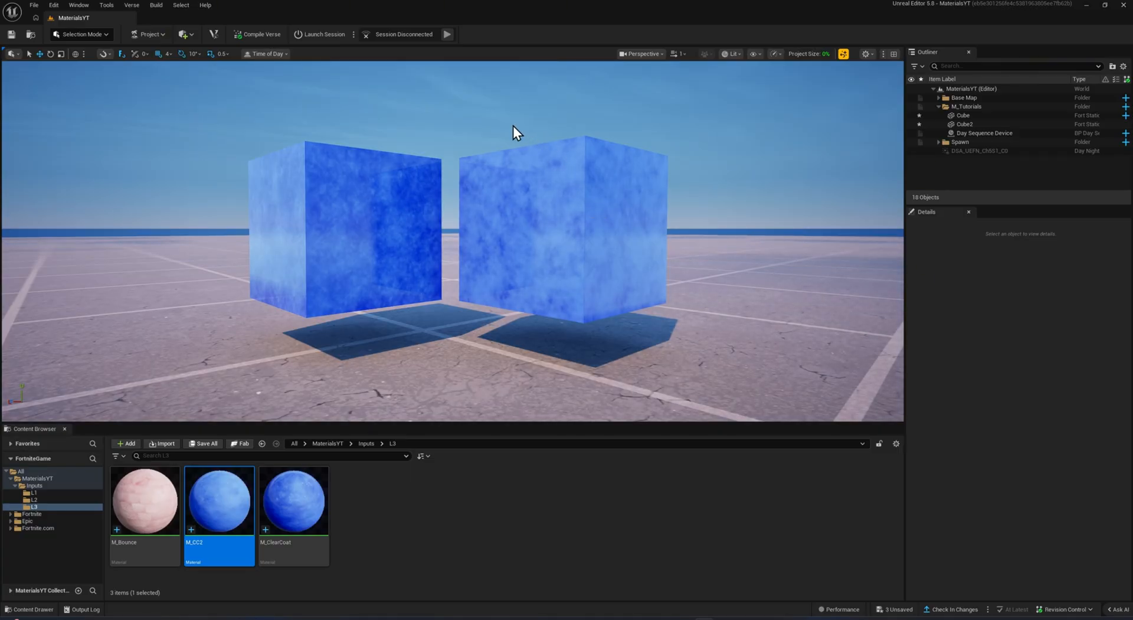
key(w)
right_drag(512, 125, 513, 124)
key(s)
key(a)
key(d)
Open M_ClearCoat to review its node graph, cloud texture and colour constant, and close it again.
double_click(324, 534)
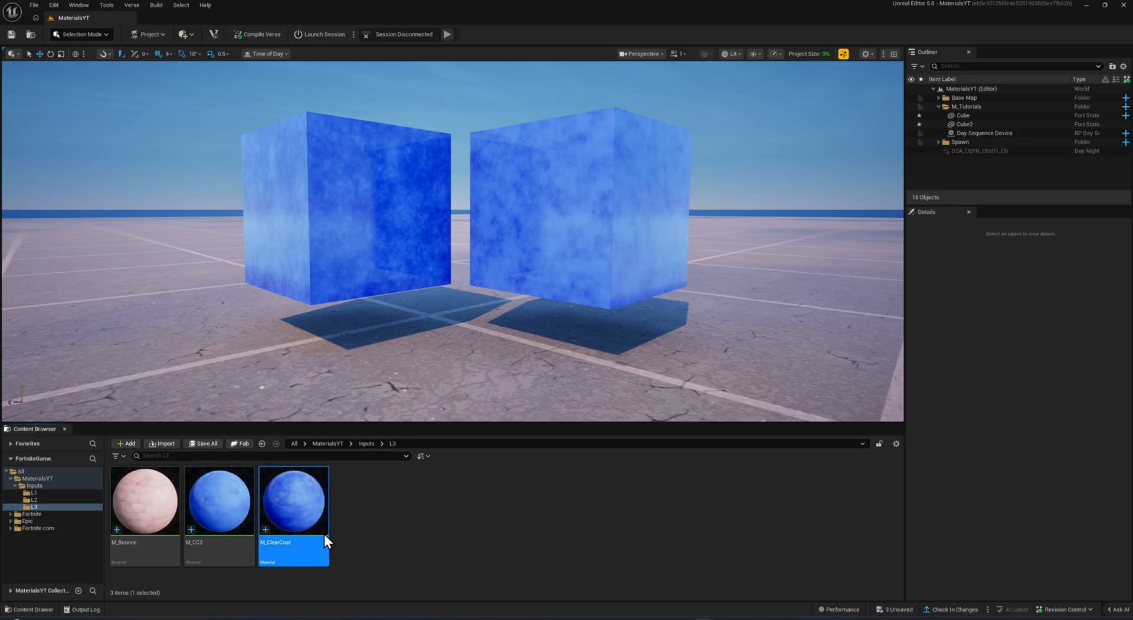
right_drag(537, 342, 551, 344)
scroll(550, 336, down, 1)
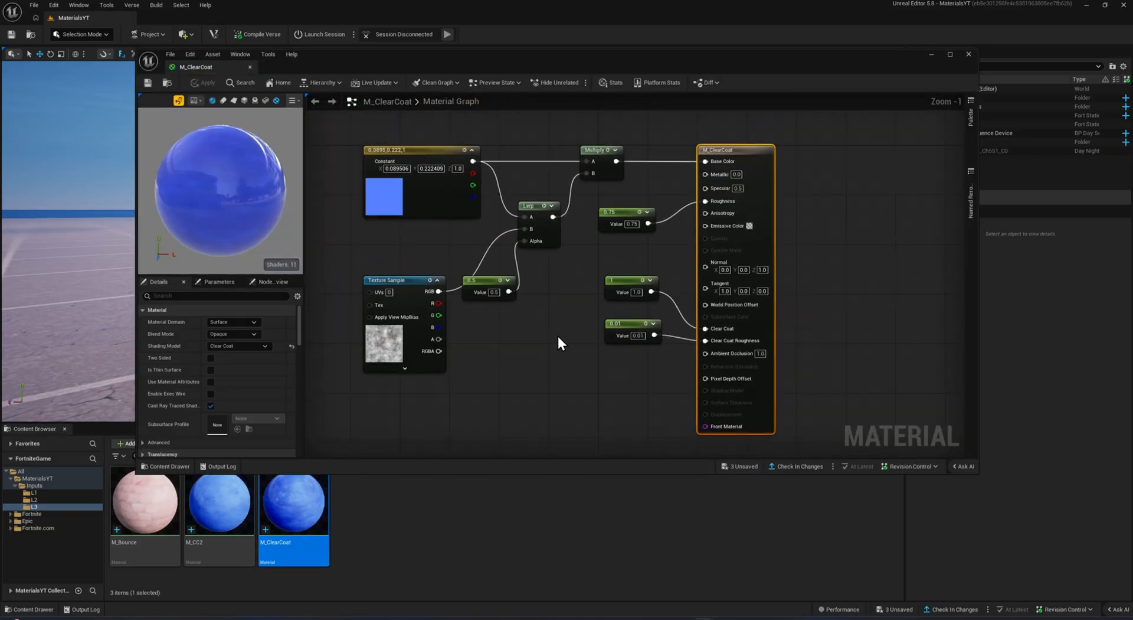
scroll(558, 335, up, 1)
click(357, 349)
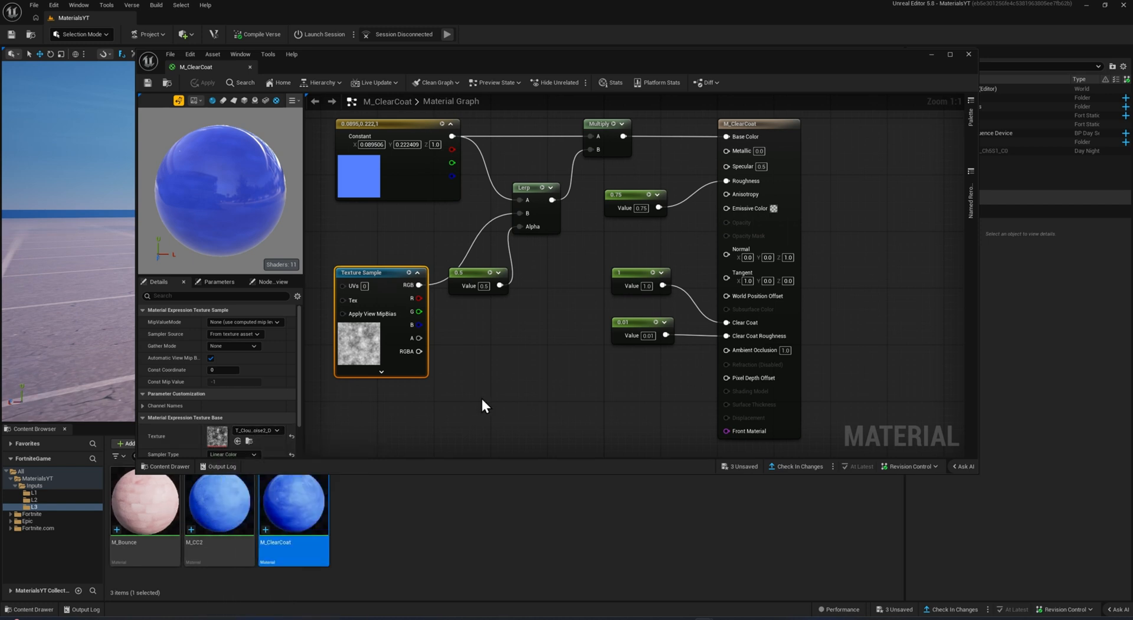
mouse_move(497, 393)
right_down()
mouse_move(478, 392)
mouse_move(502, 400)
right_up()
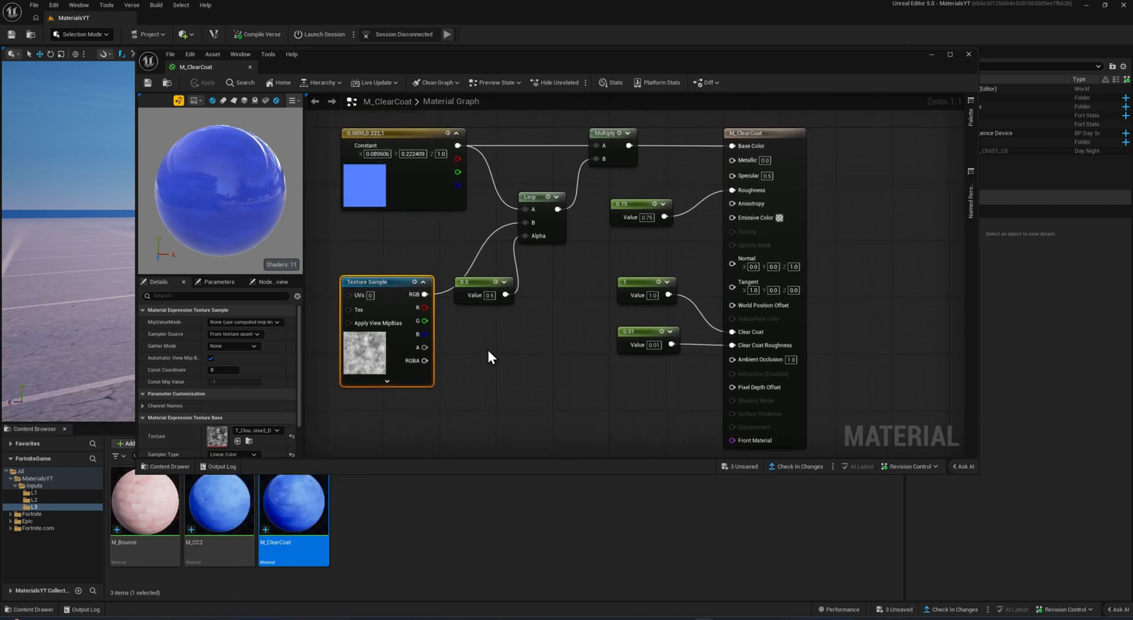
right_drag(487, 347, 513, 358)
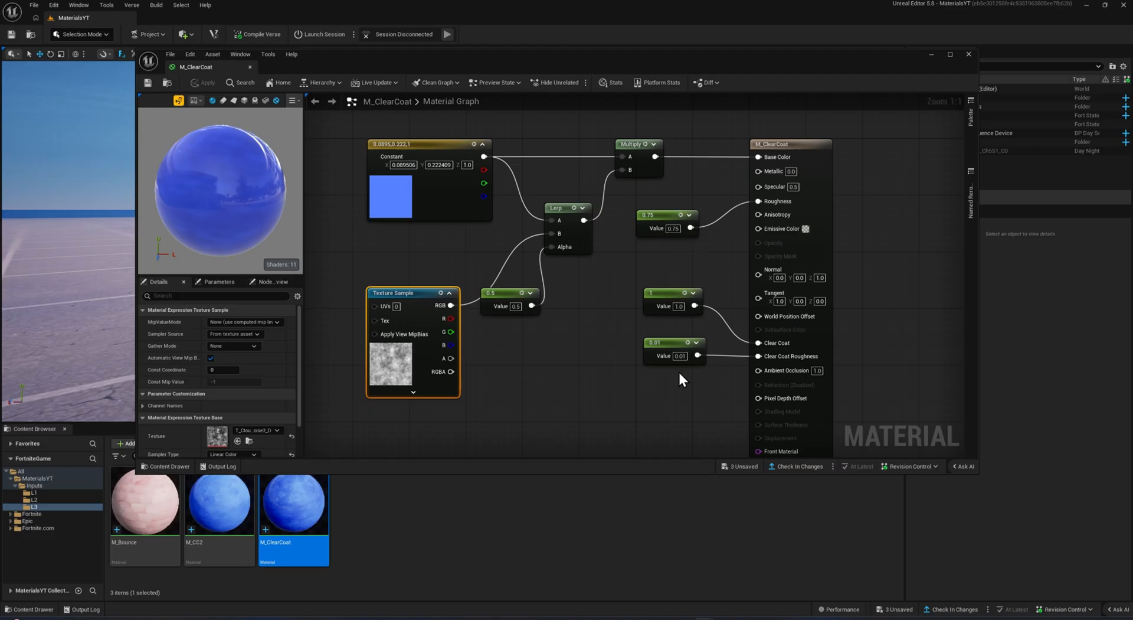
click(392, 184)
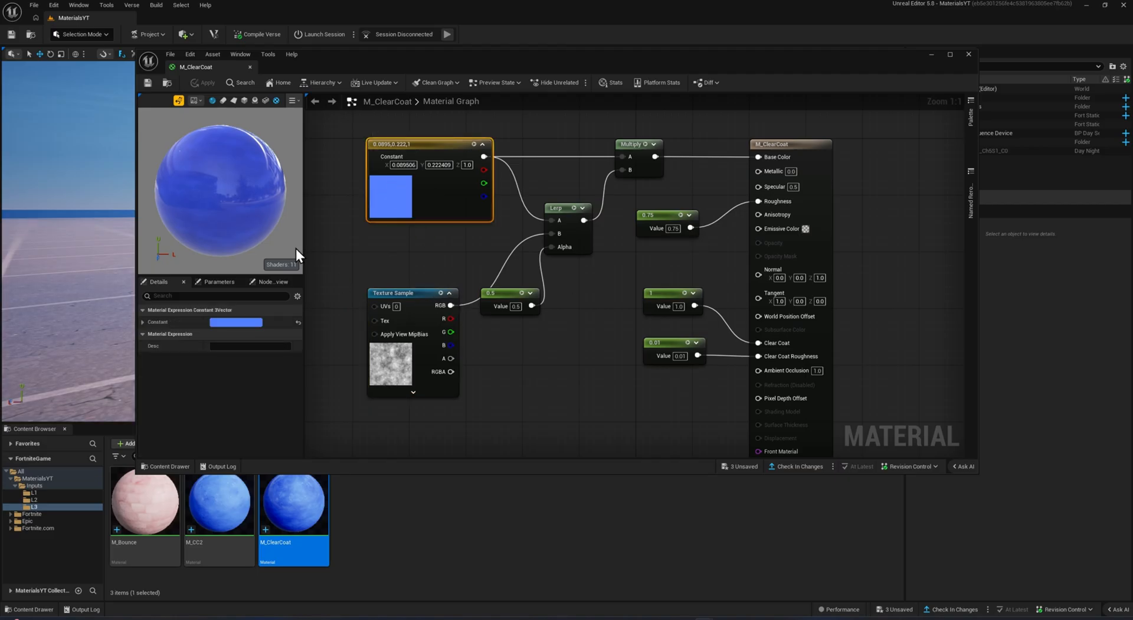
click(969, 55)
Apply the M_Bounce material to the left sphere in the level.
scroll(528, 157, up, 5)
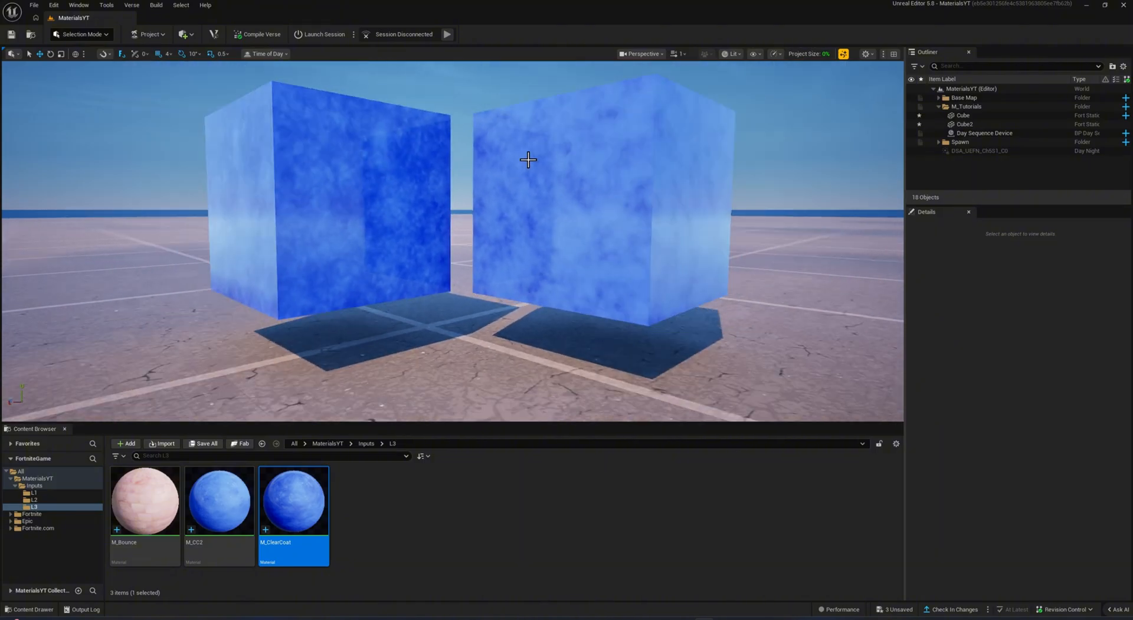
scroll(528, 160, down, 5)
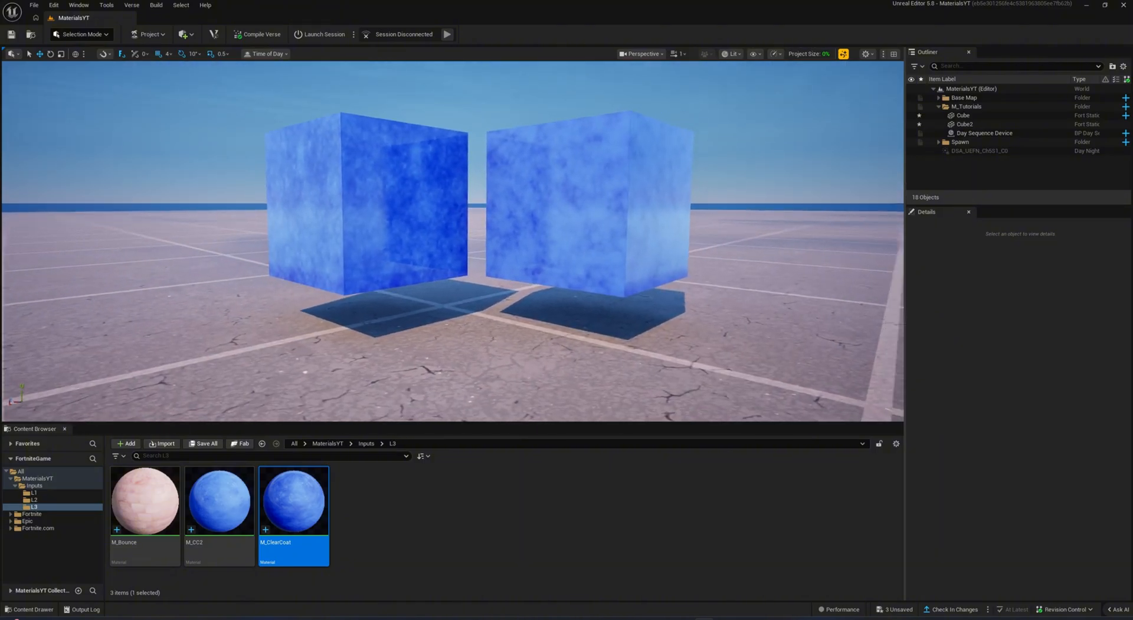
right_drag(529, 159, 572, 166)
drag(144, 501, 354, 236)
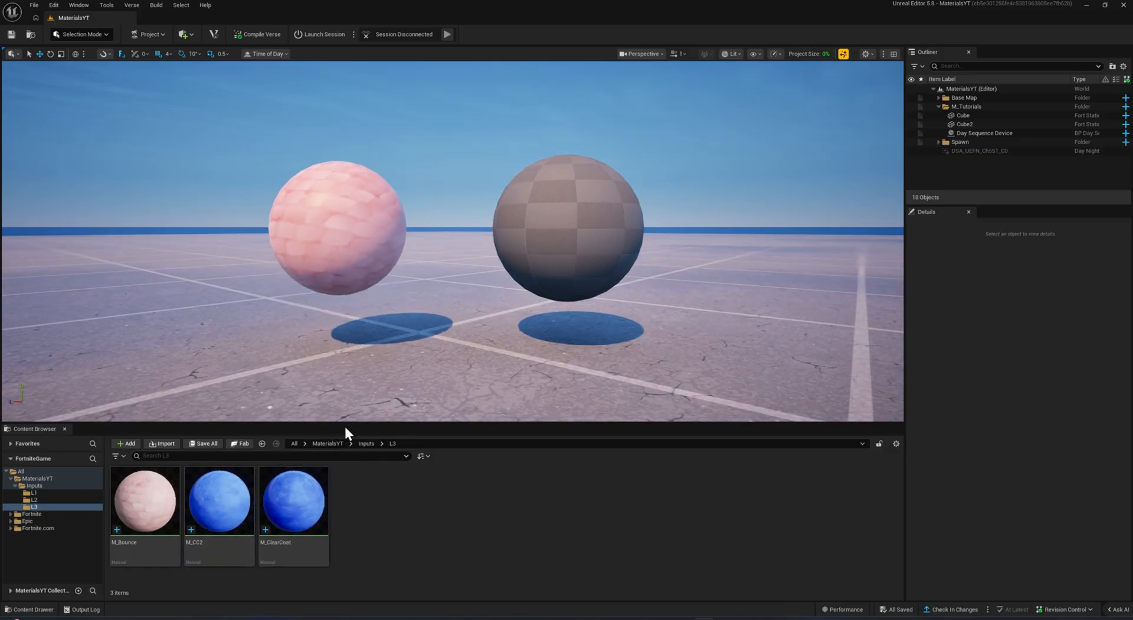
Create a new material named M_BOUNCY in the L3 folder.
right_click(361, 487)
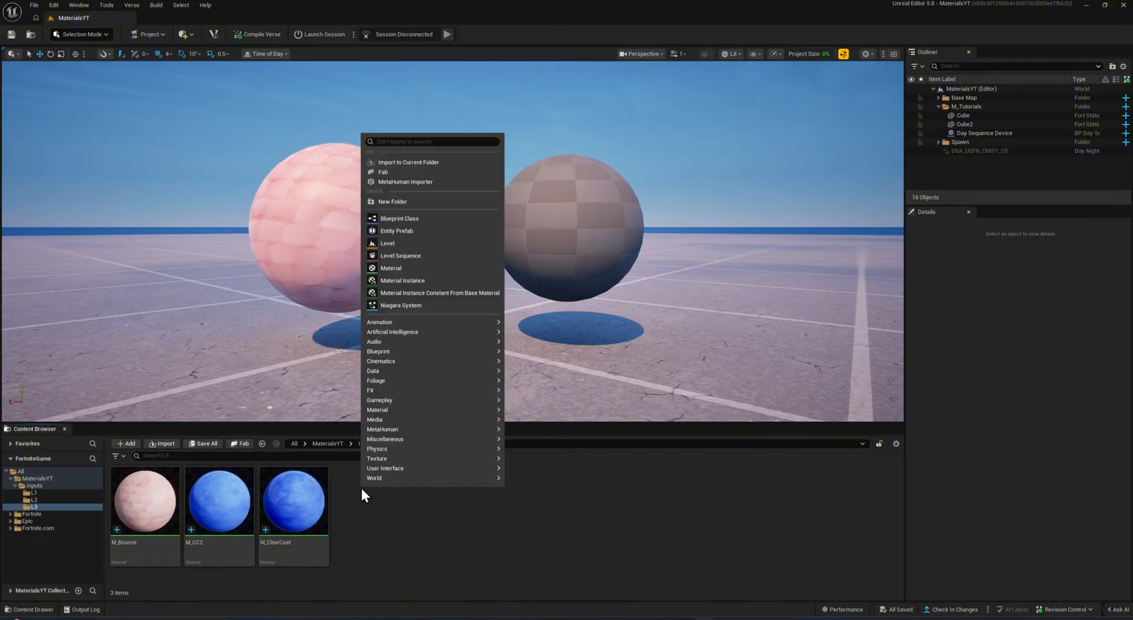
click(434, 271)
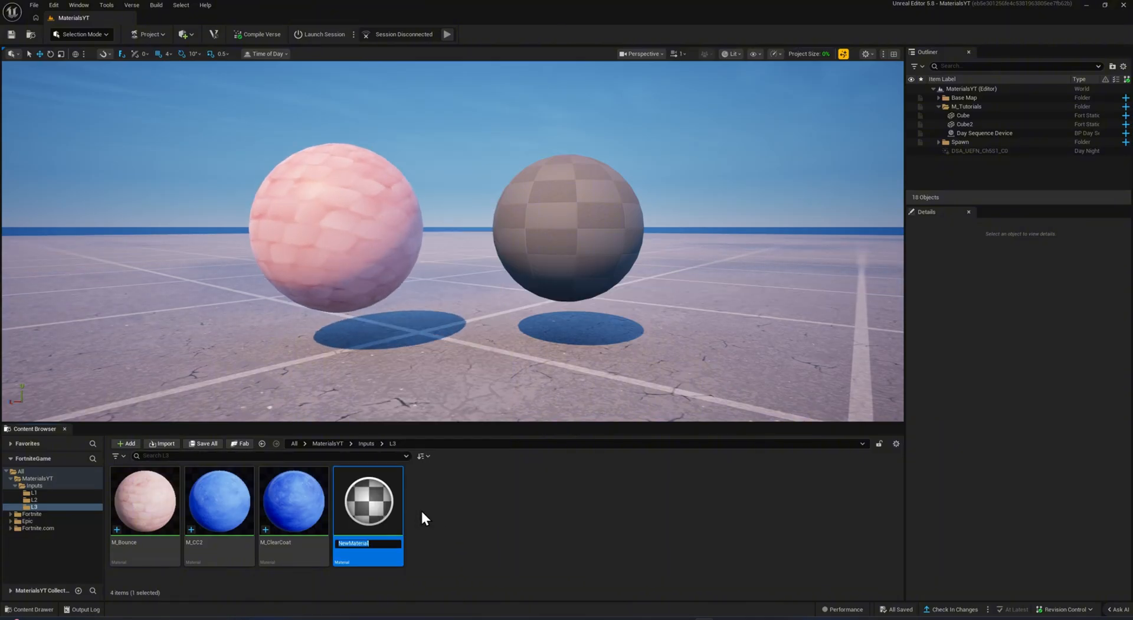
text(M)
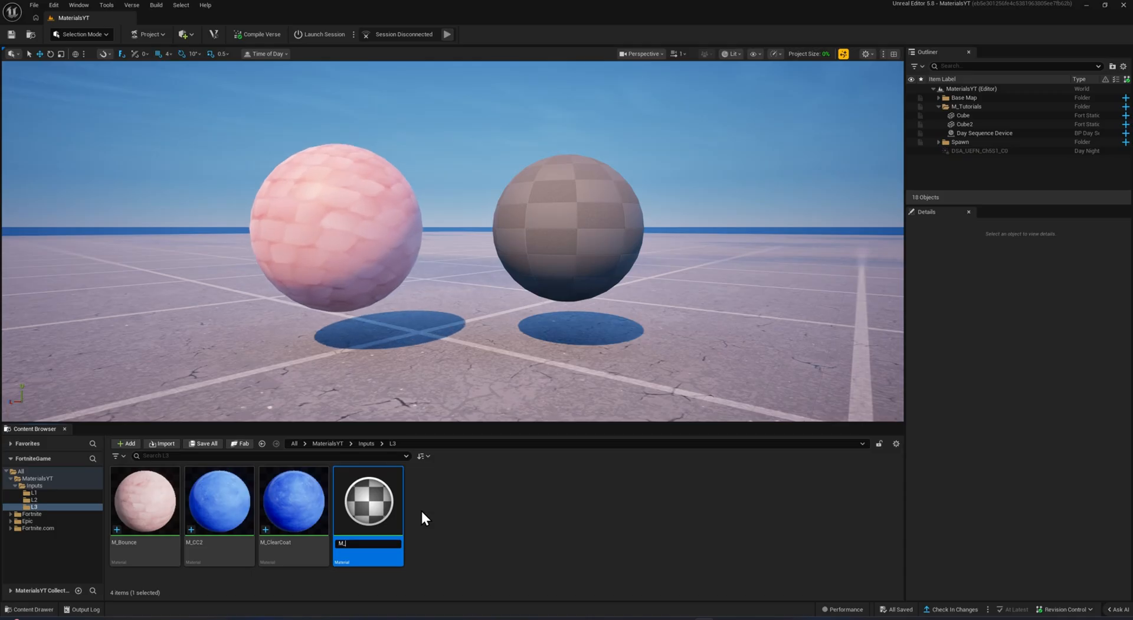
text(_BOUNCY)
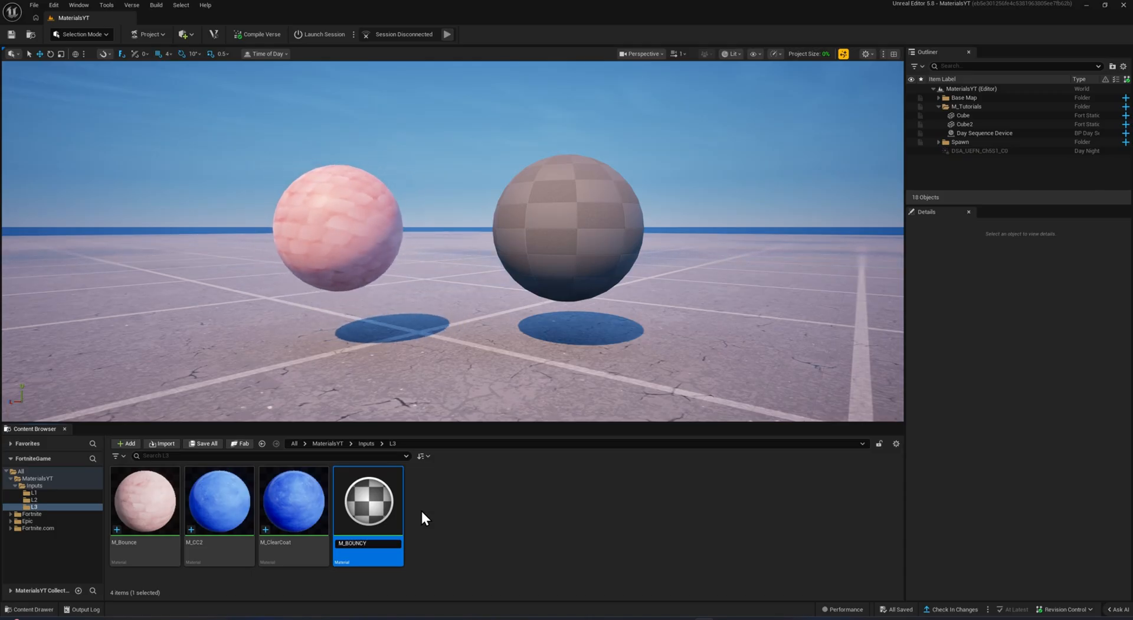
key(Return)
click(518, 529)
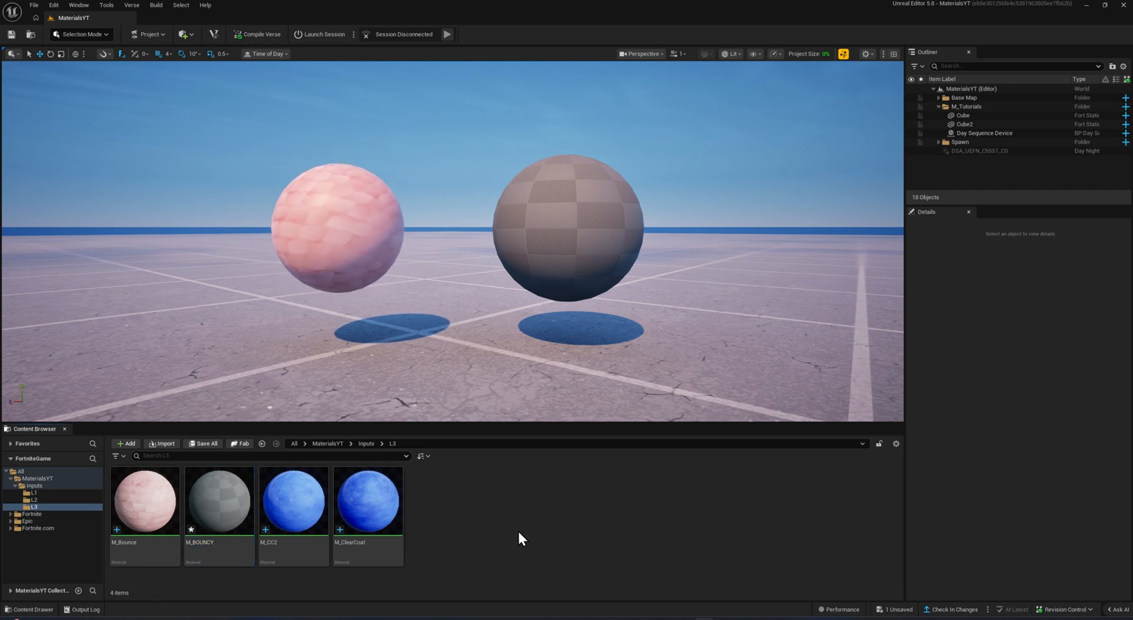
Open M_BOUNCY and add a red Constant3Vector (0.635417, 0.006387, 0.0), leaving a gap between it and the material node.
double_click(241, 514)
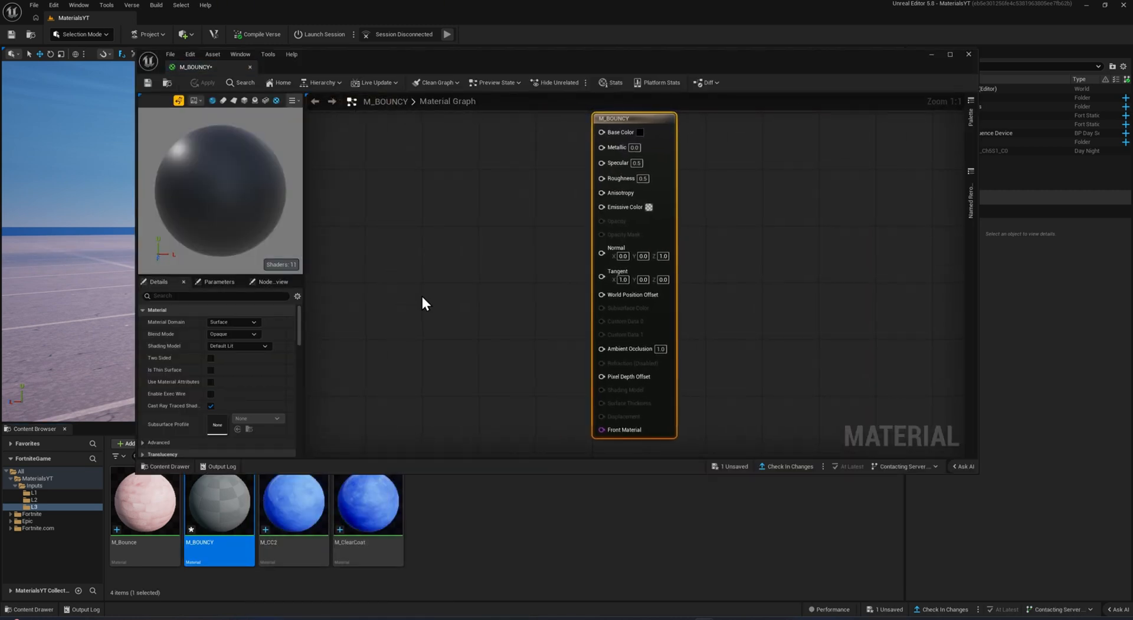
right_drag(419, 287, 539, 300)
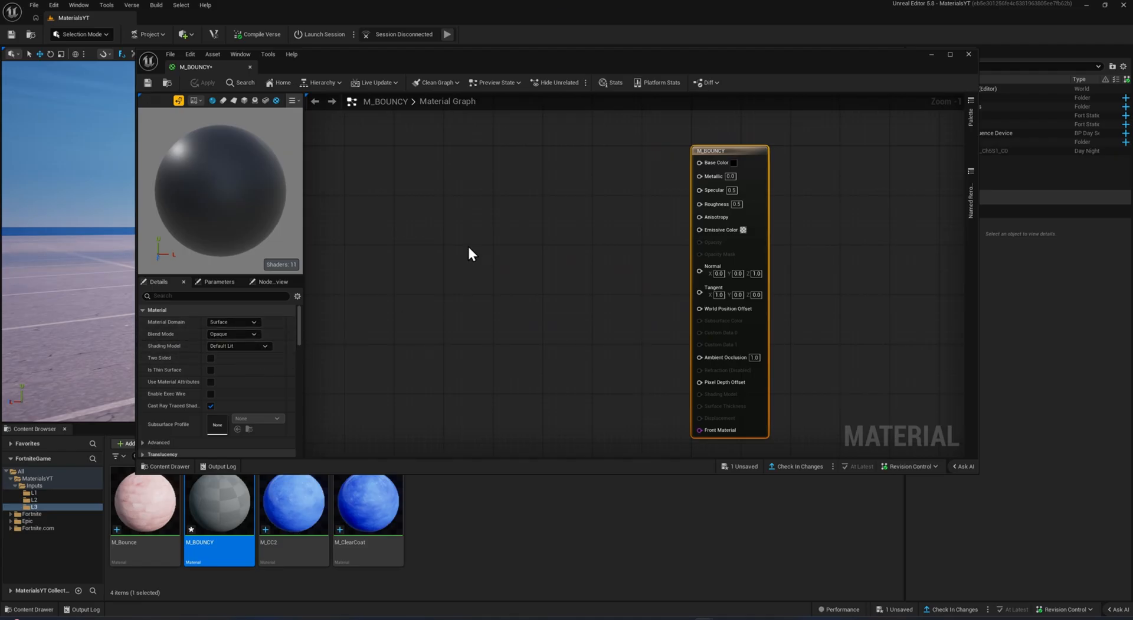
right_drag(468, 254, 494, 236)
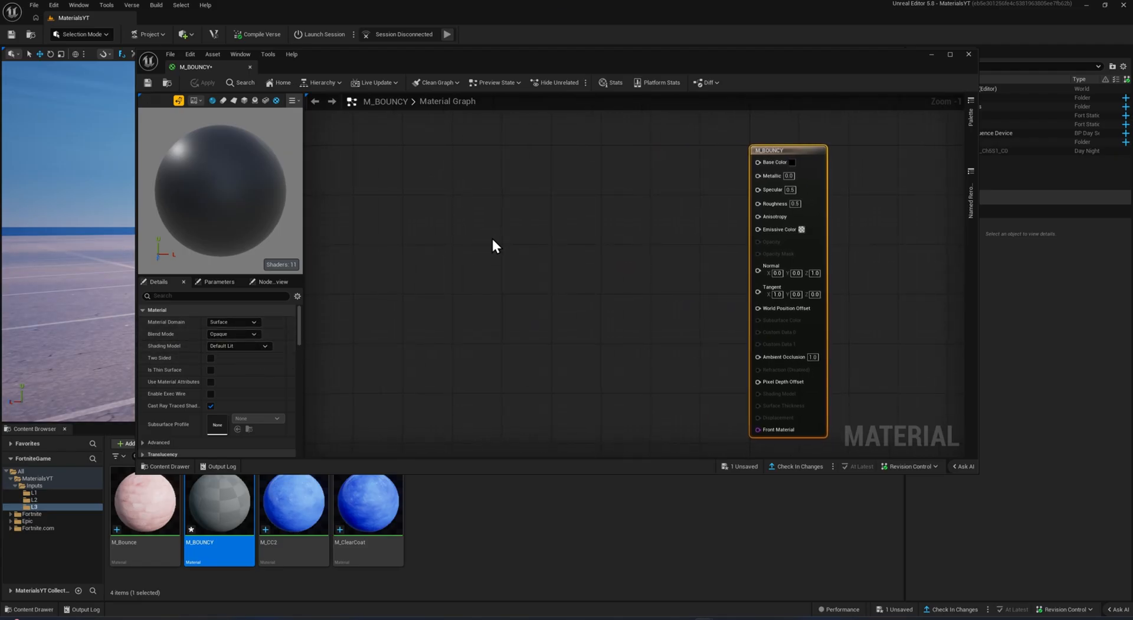
click(493, 240)
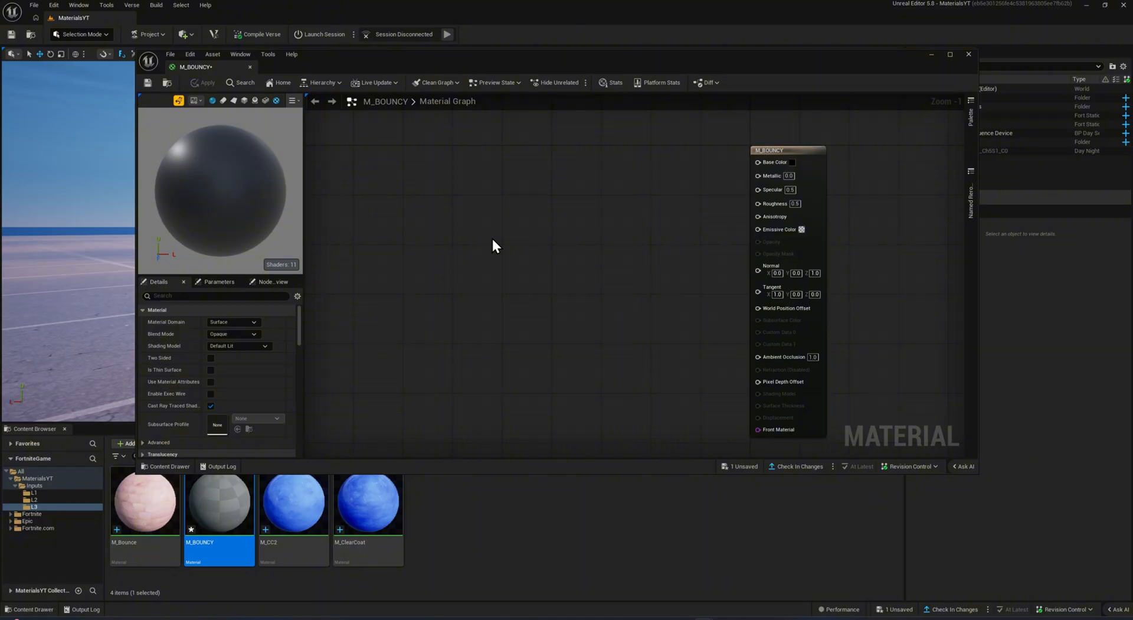
click(600, 152)
double_click(618, 206)
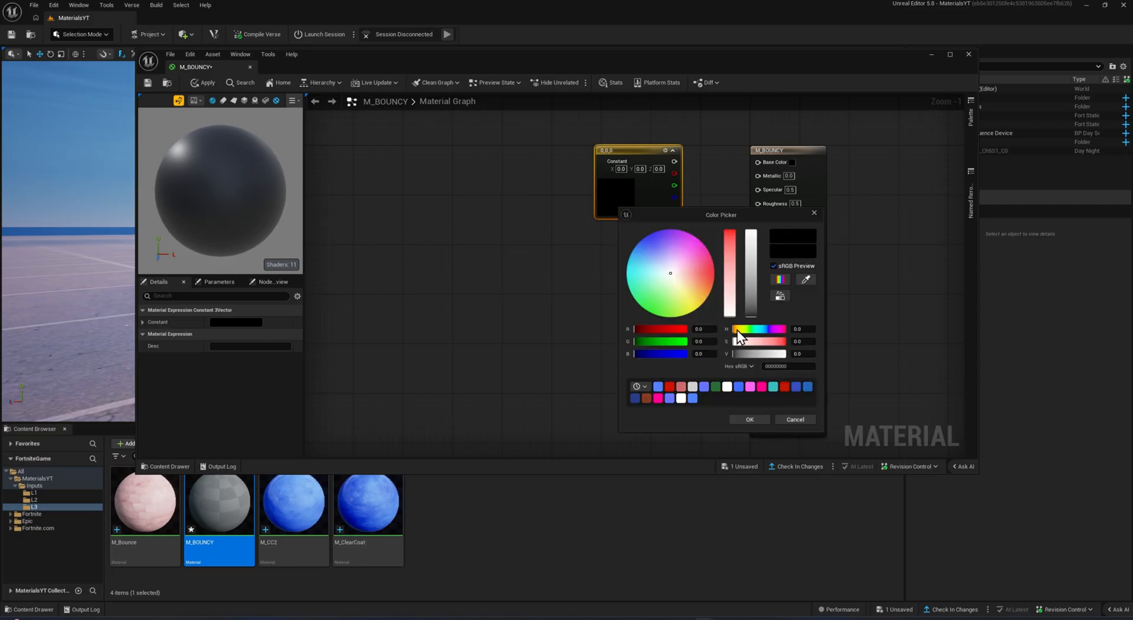
click(670, 387)
click(749, 419)
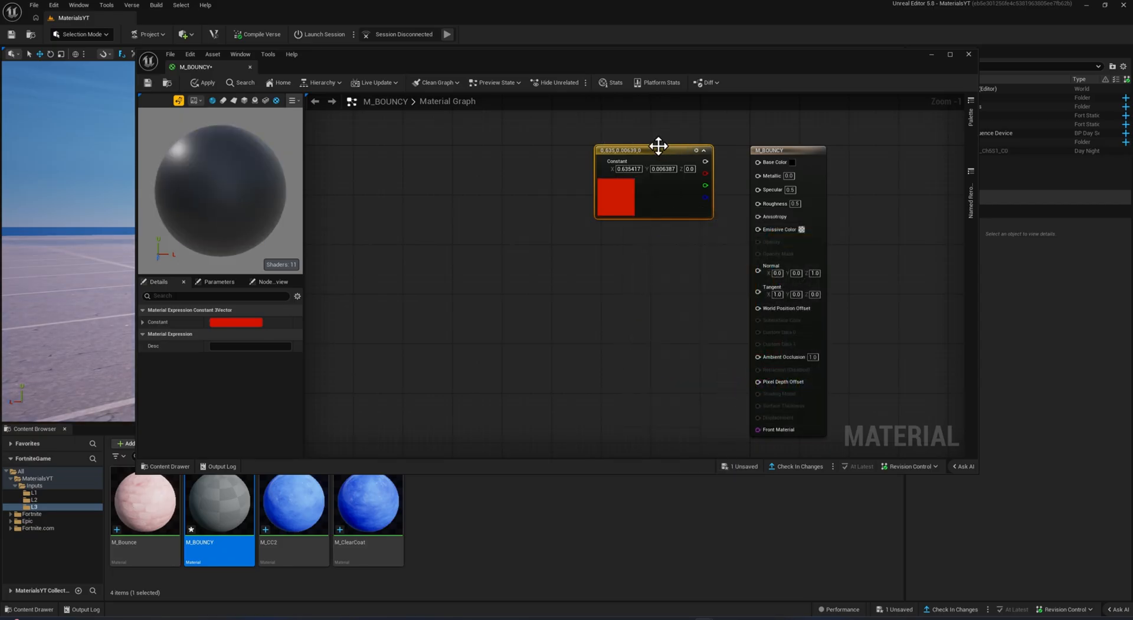
drag(658, 147, 591, 148)
click(690, 168)
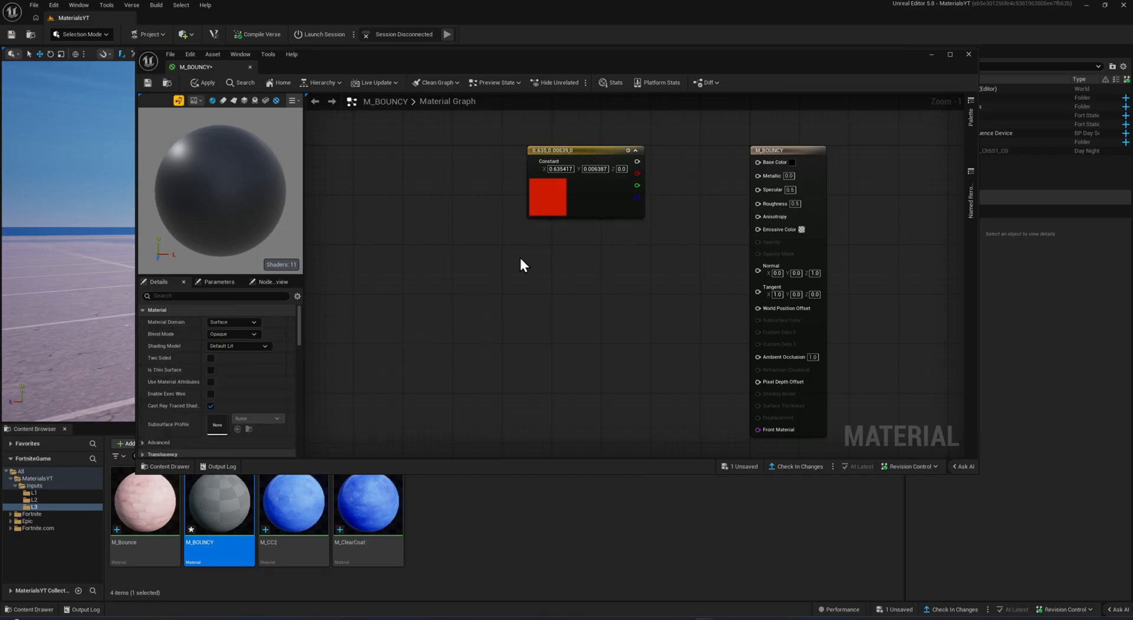
Add a VertexNormalWS node below the red constant and a Time node beneath it.
right_click(471, 250)
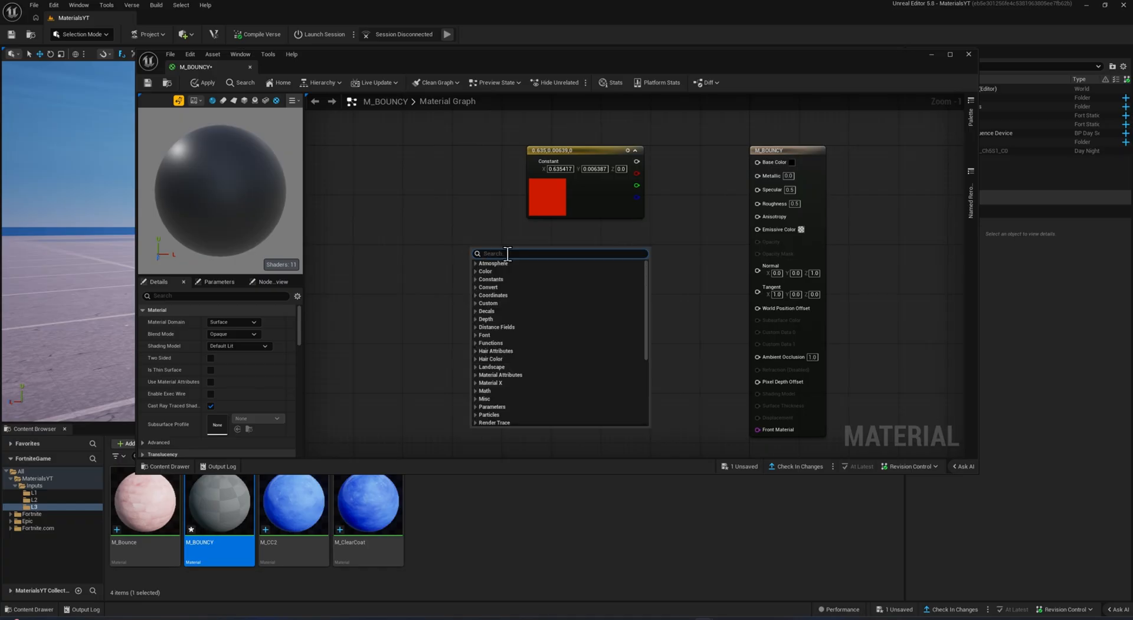
text(Vertex)
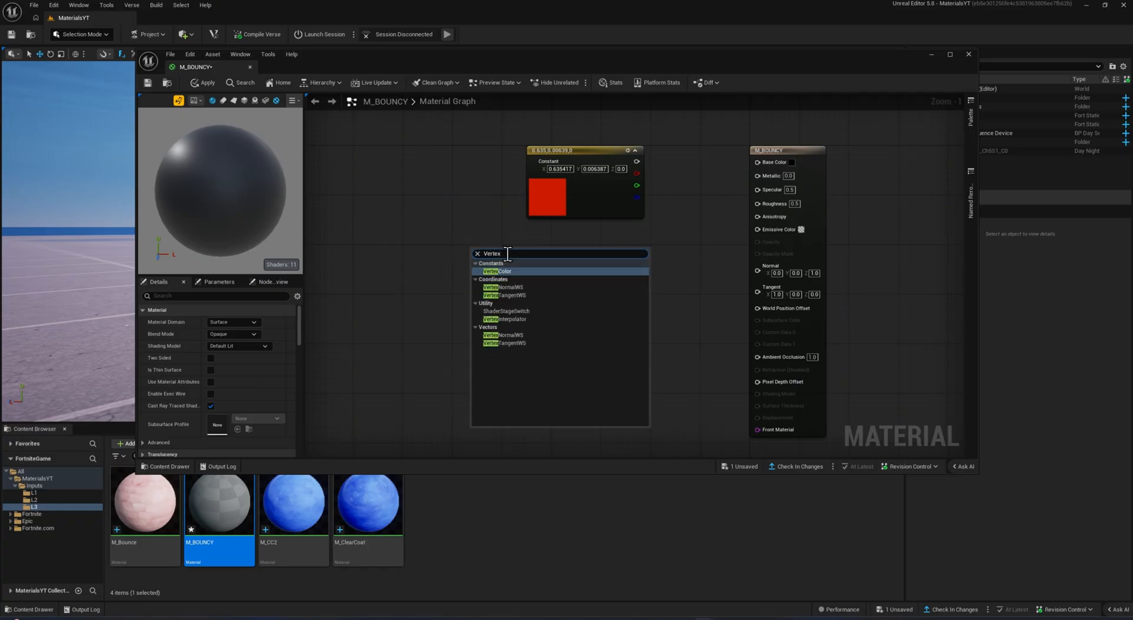
click(529, 286)
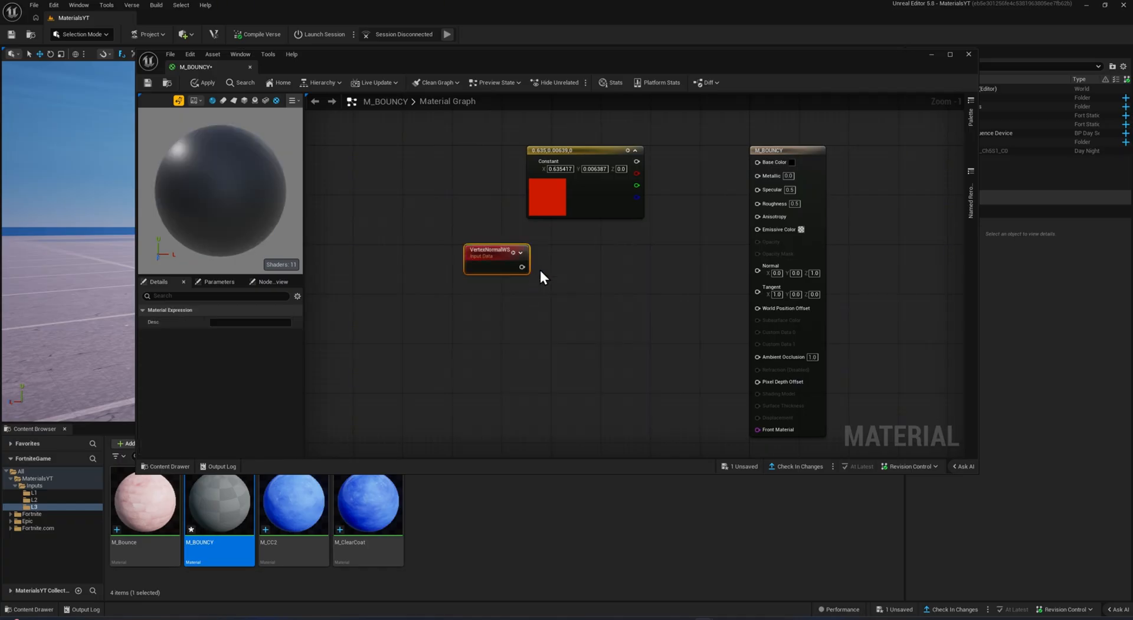
right_click(470, 309)
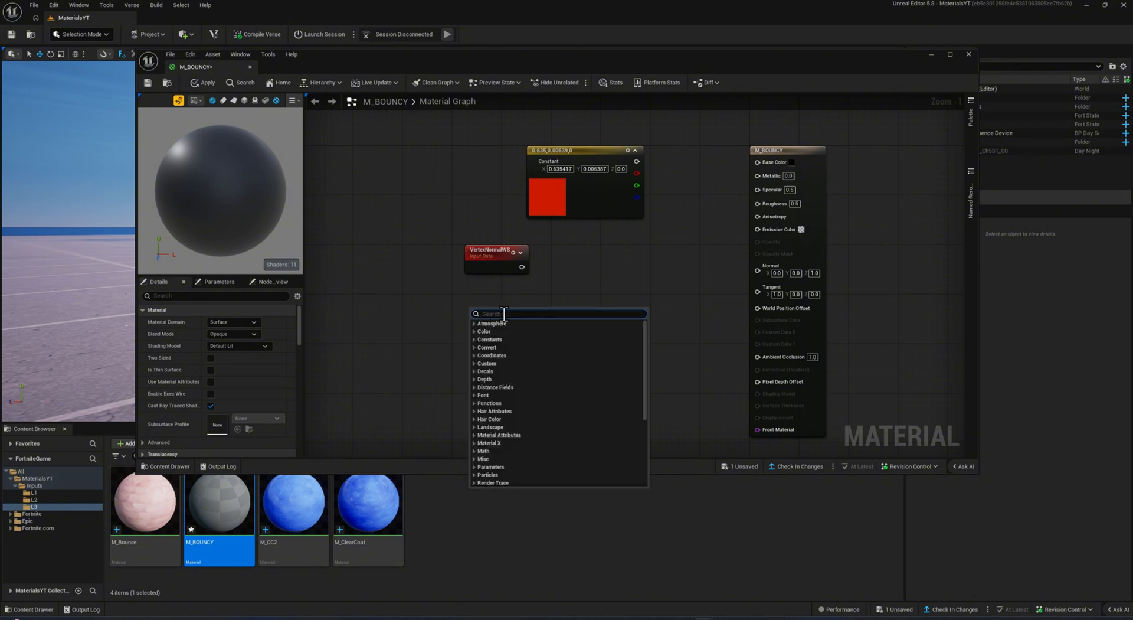
text(Time)
key(Return)
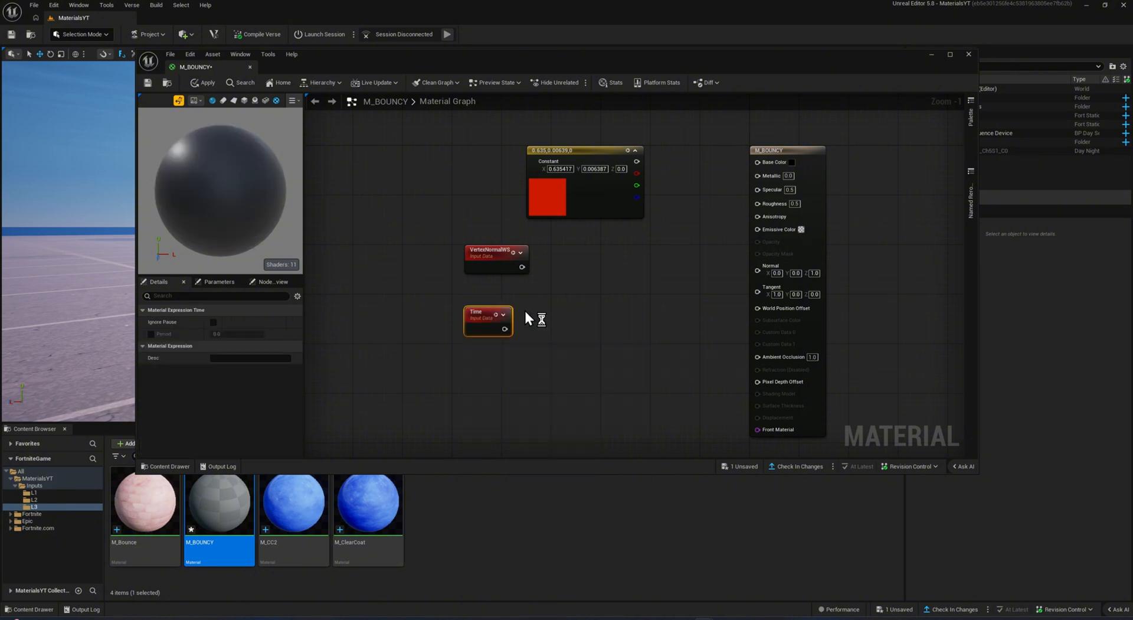
Move the Time node closer below VertexNormalWS and add a Sine node beside it, slightly lower.
click(553, 311)
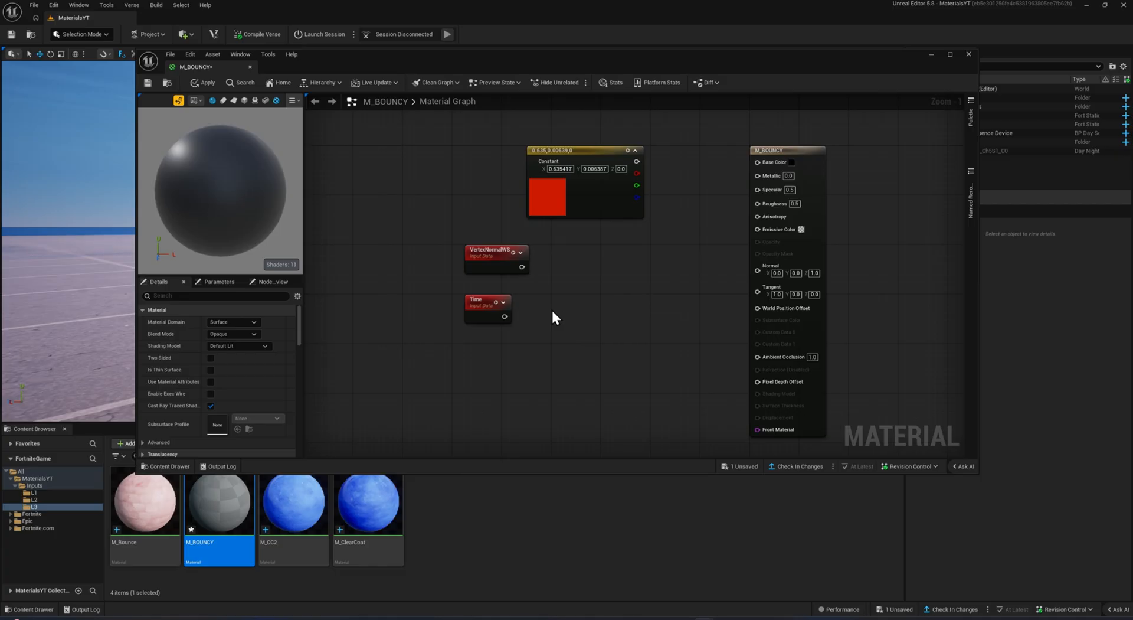
right_click(565, 321)
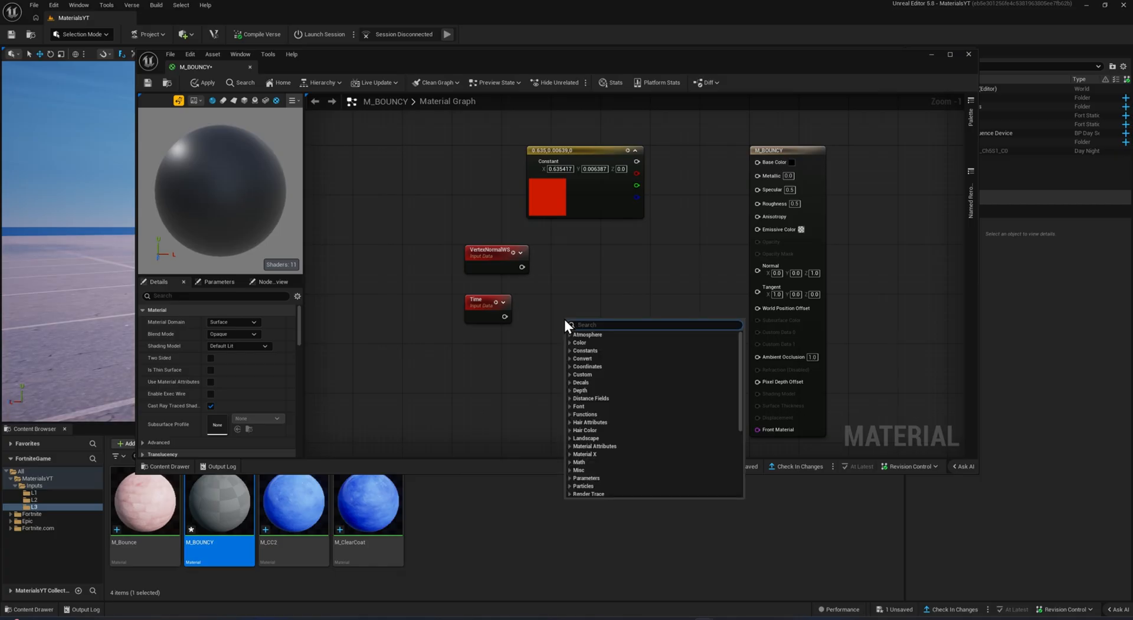
text(sine)
key(Return)
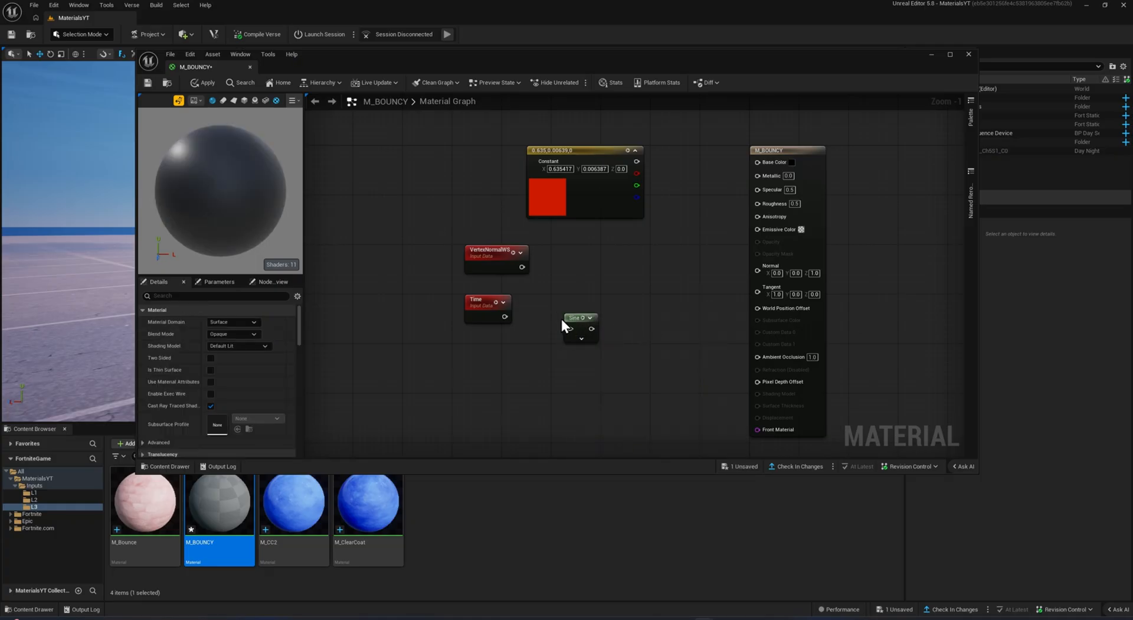
drag(569, 319, 559, 318)
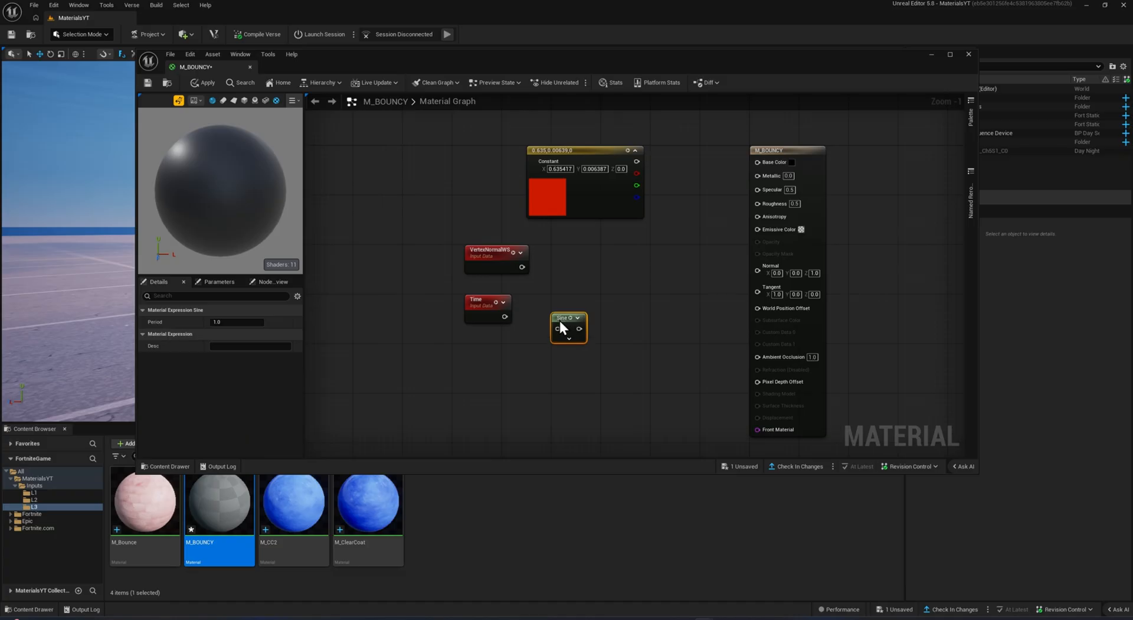
click(621, 327)
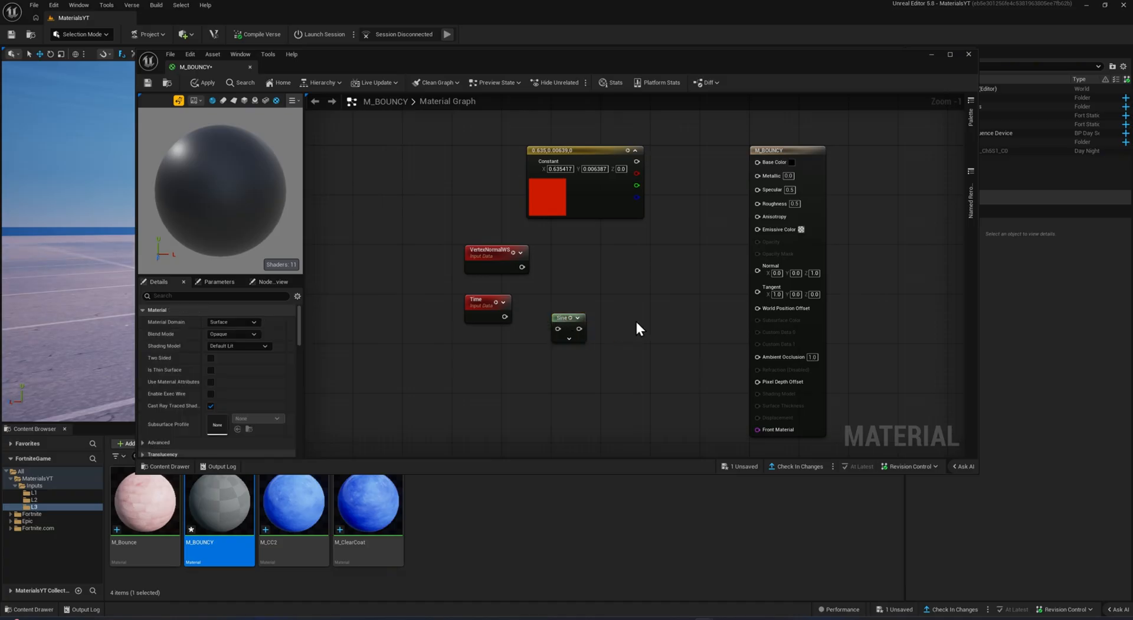
Add one Multiply node after Sine and another above it near the material node, shifting the material node outward for spacing.
click(635, 319)
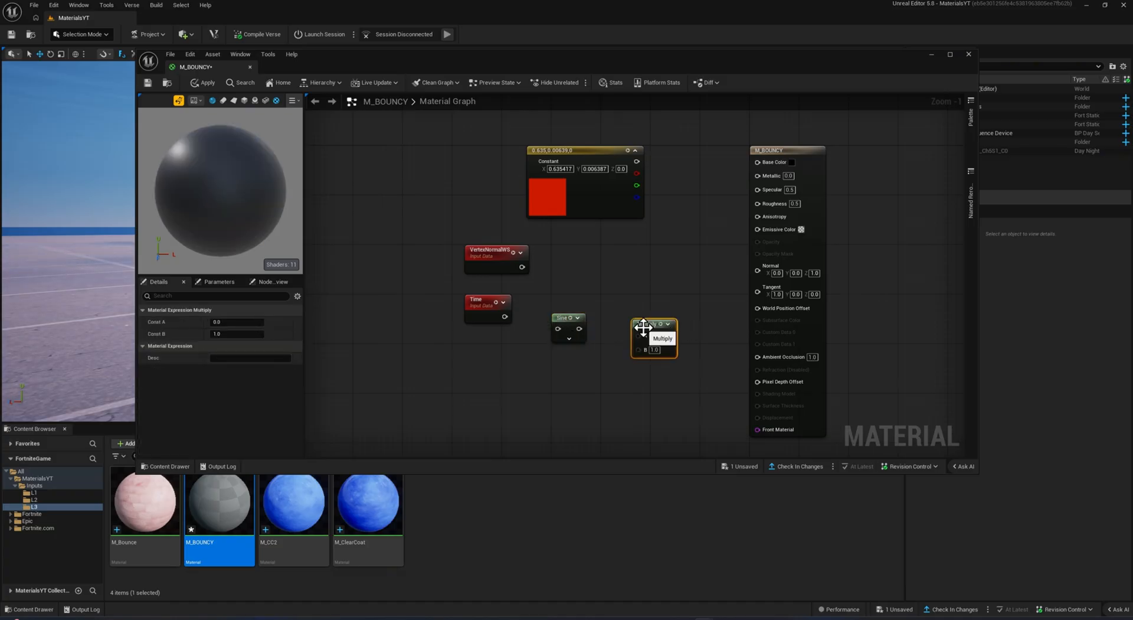
drag(649, 328, 626, 328)
click(697, 264)
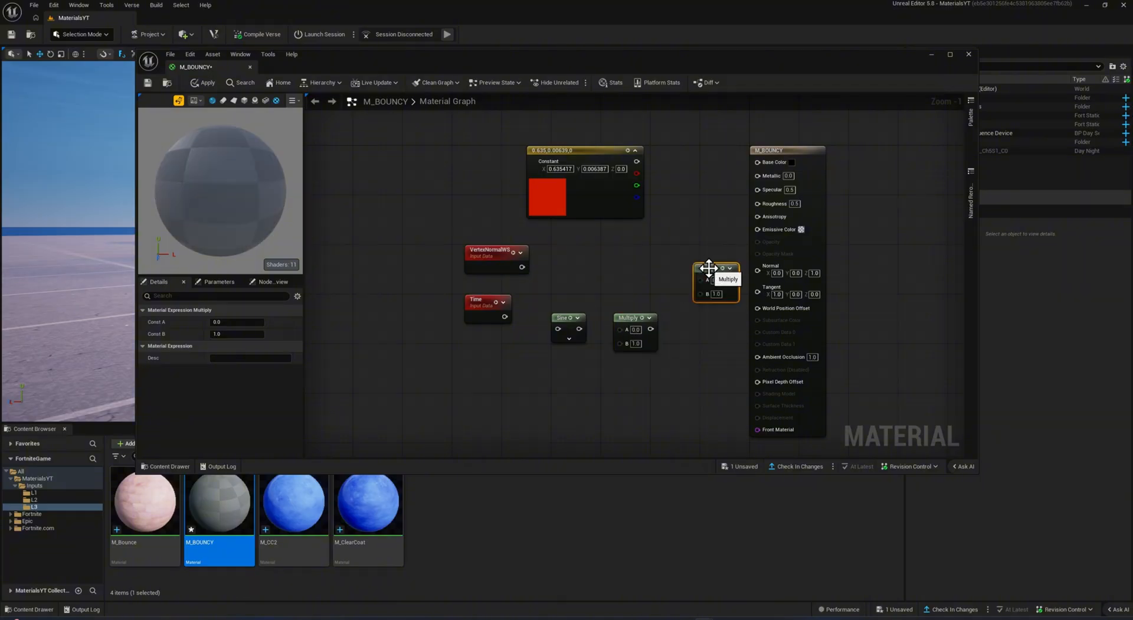
drag(699, 267, 690, 270)
click(700, 230)
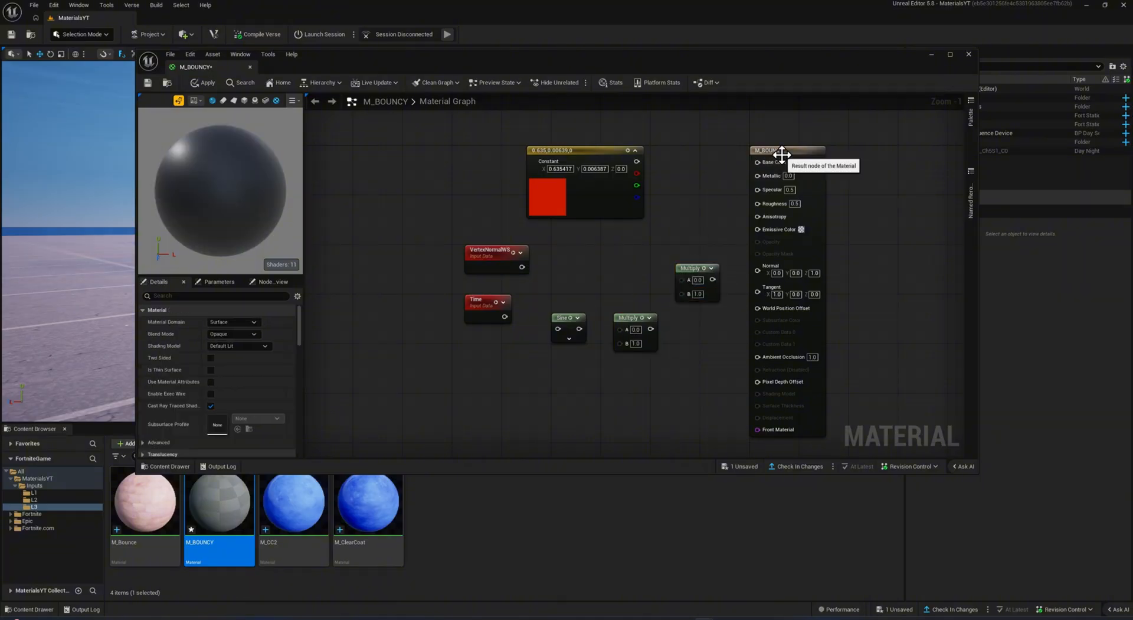
drag(782, 151, 794, 152)
click(669, 185)
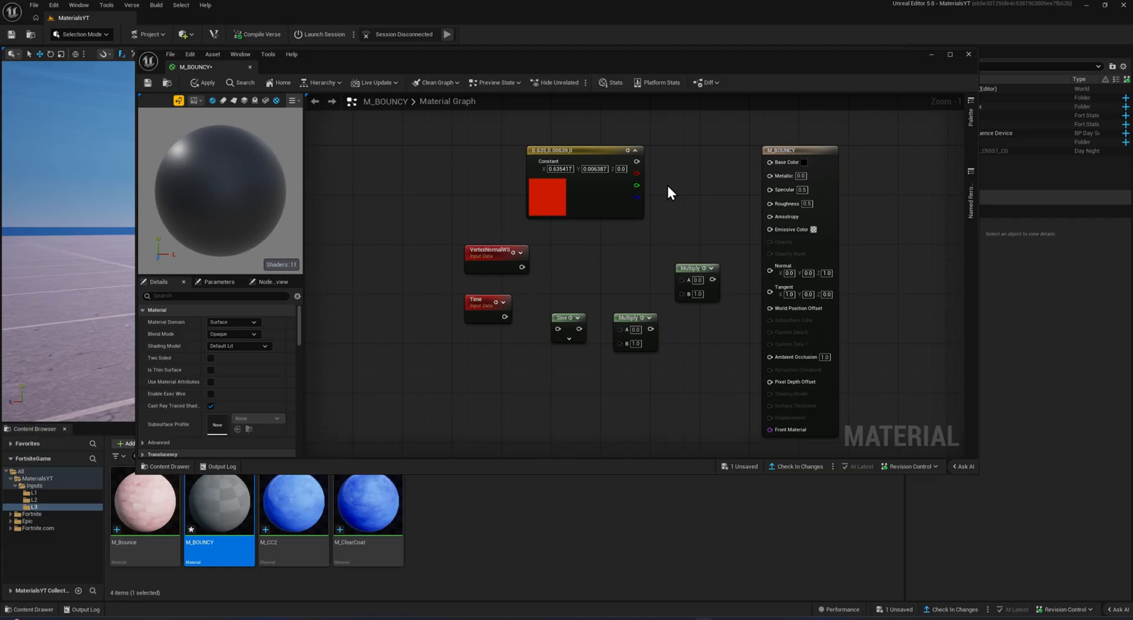
Wire red to Base Color, VertexNormalWS to the upper Multiply's A, and Time through Sine and the lower Multiply to B, feeding World Position Offset.
drag(637, 161, 770, 161)
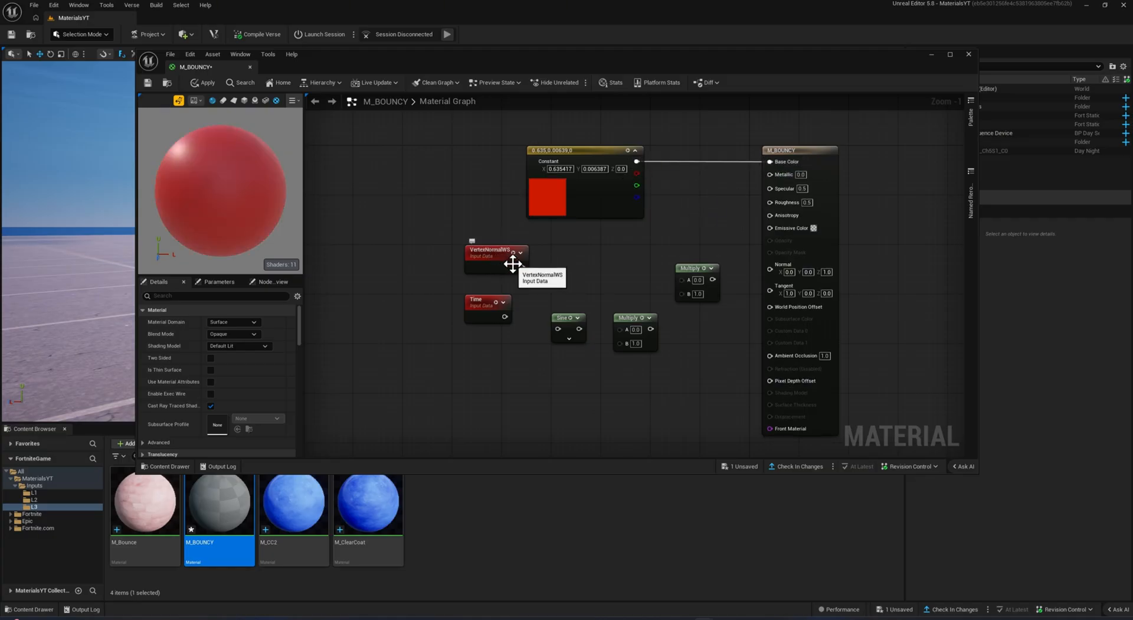
drag(520, 267, 682, 280)
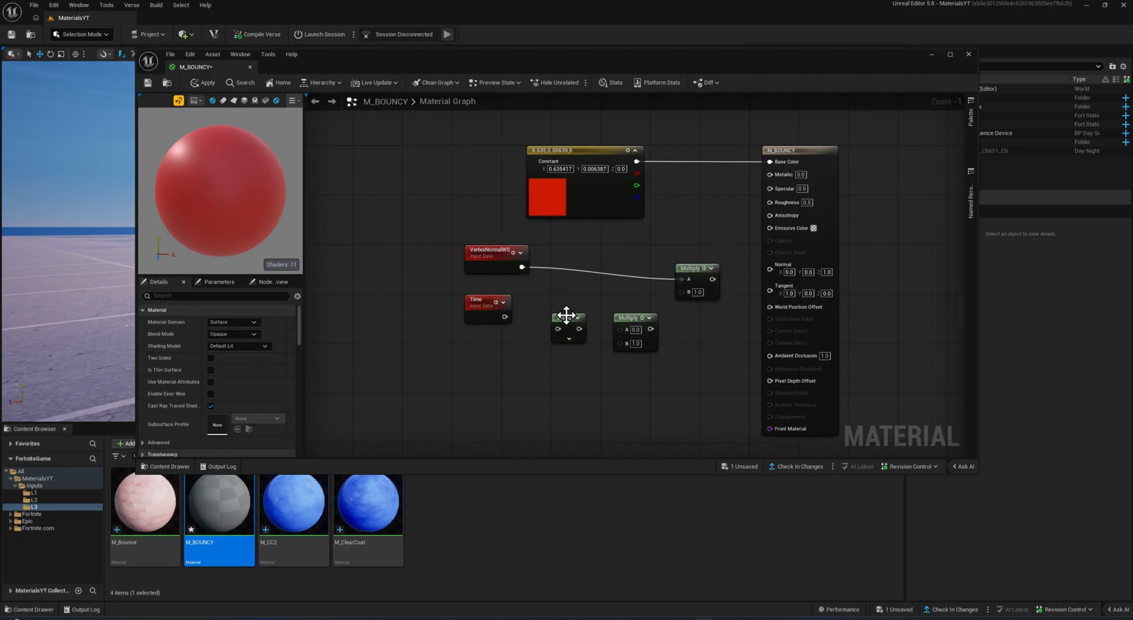
drag(505, 316, 770, 305)
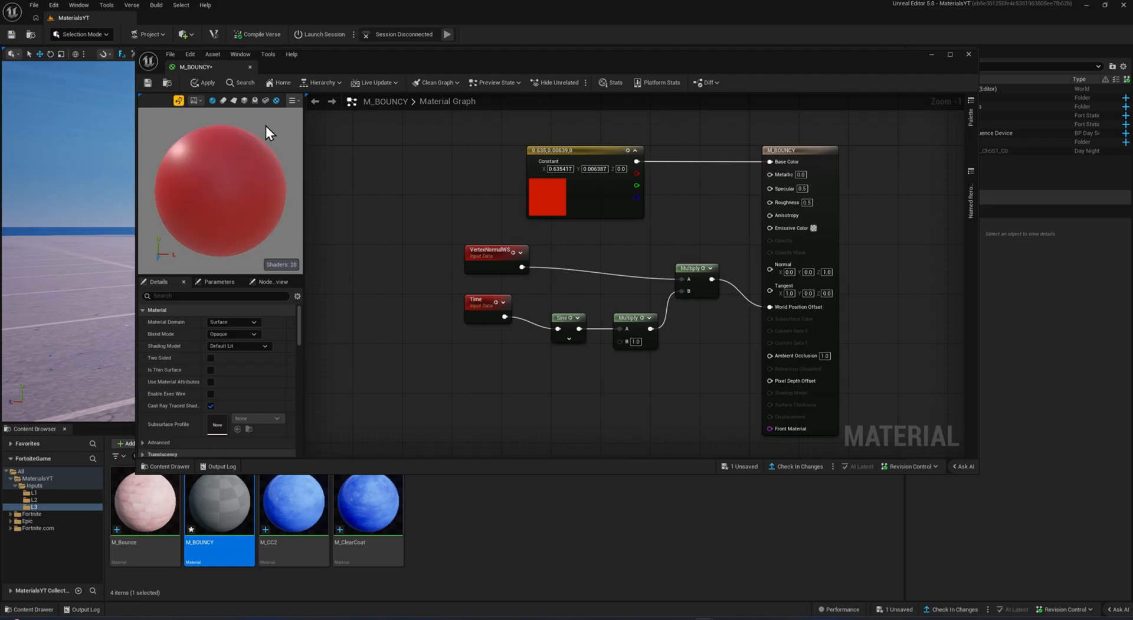
Apply and save M_BOUNCY, close its editor, and assign the material to the right sphere in the level.
click(199, 81)
click(172, 55)
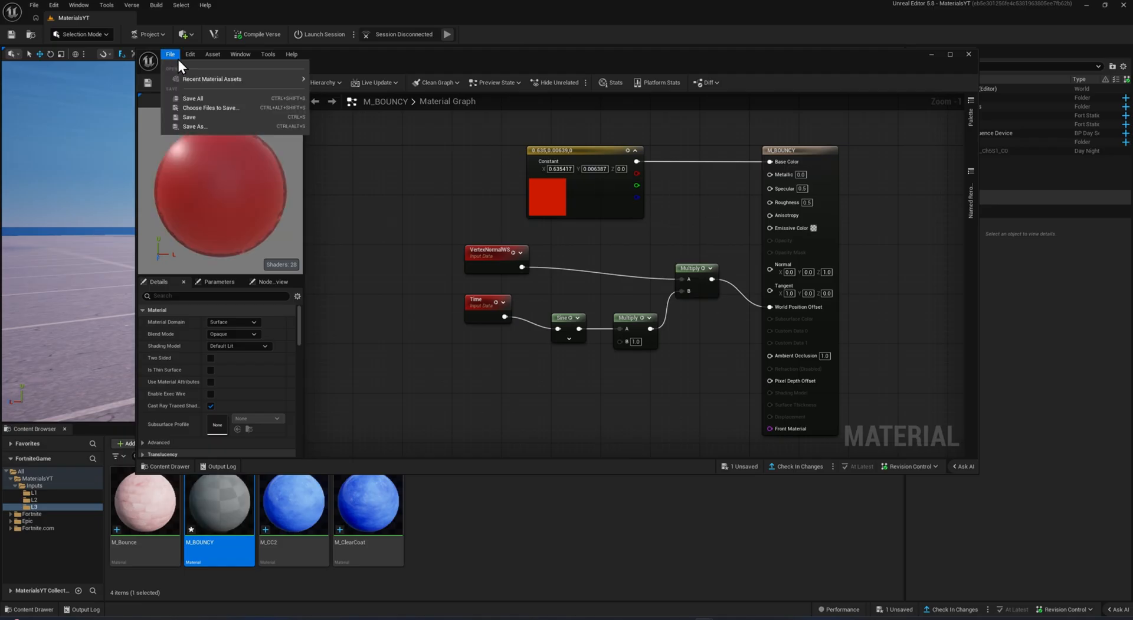
click(204, 120)
click(969, 54)
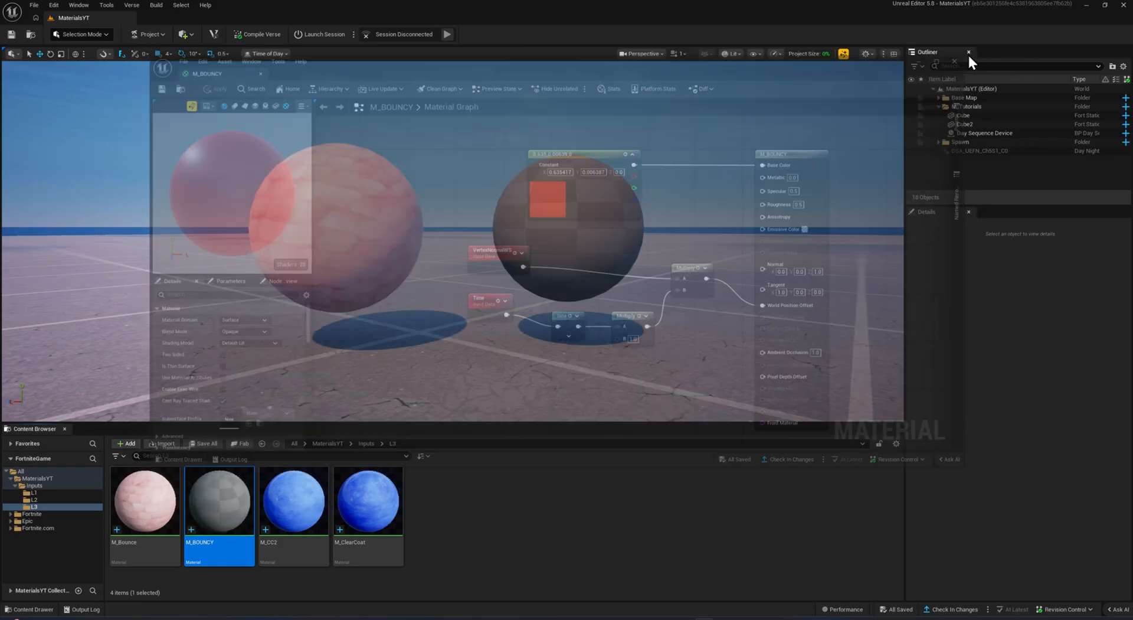
drag(219, 502, 589, 203)
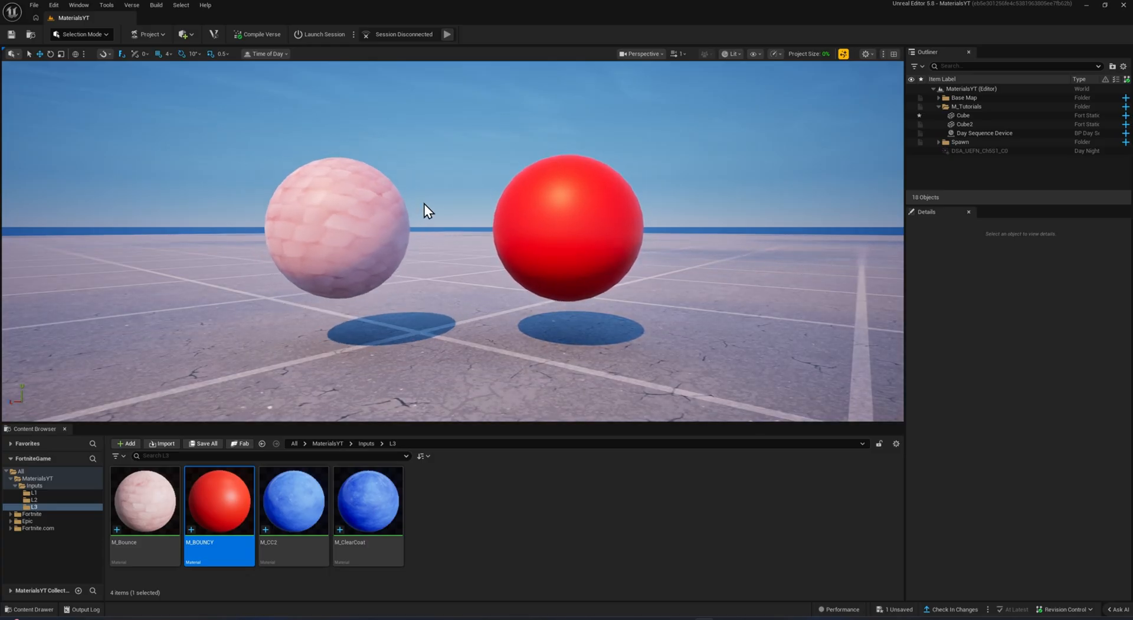
click(539, 215)
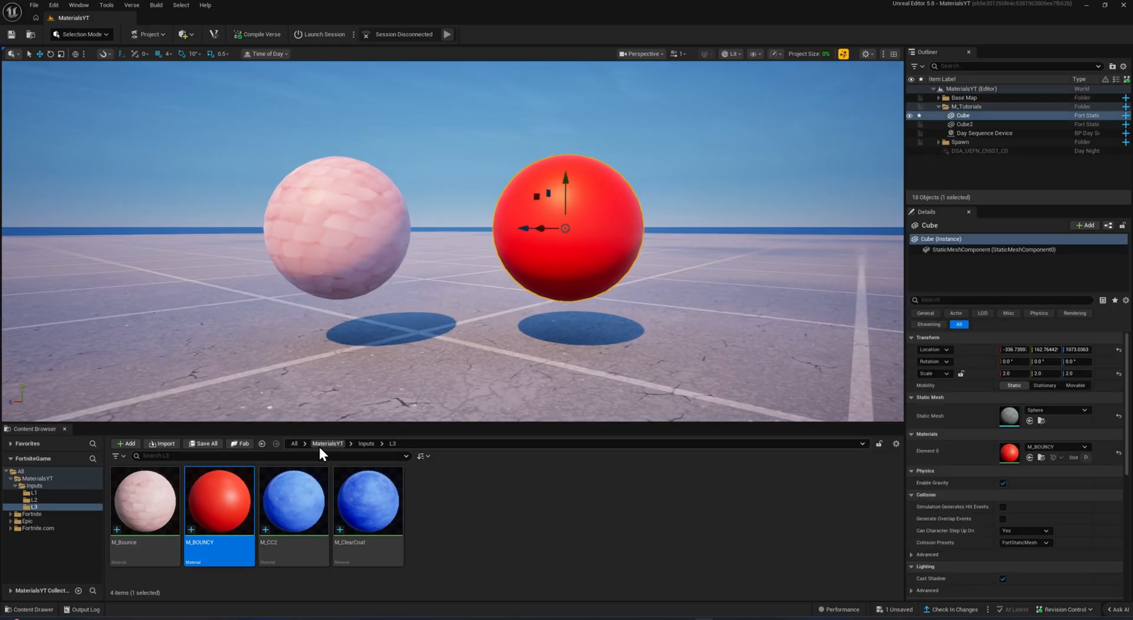
Reopen M_BOUNCY and set the Sine node's Period to 100.
double_click(223, 531)
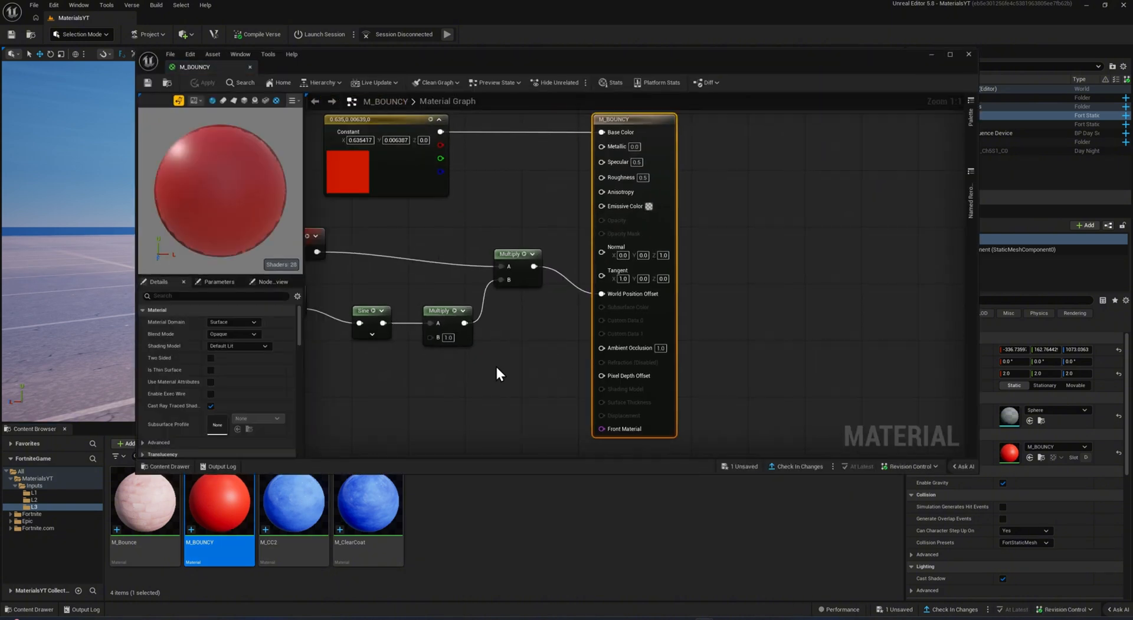
scroll(496, 366, down, 1)
right_drag(497, 365, 606, 361)
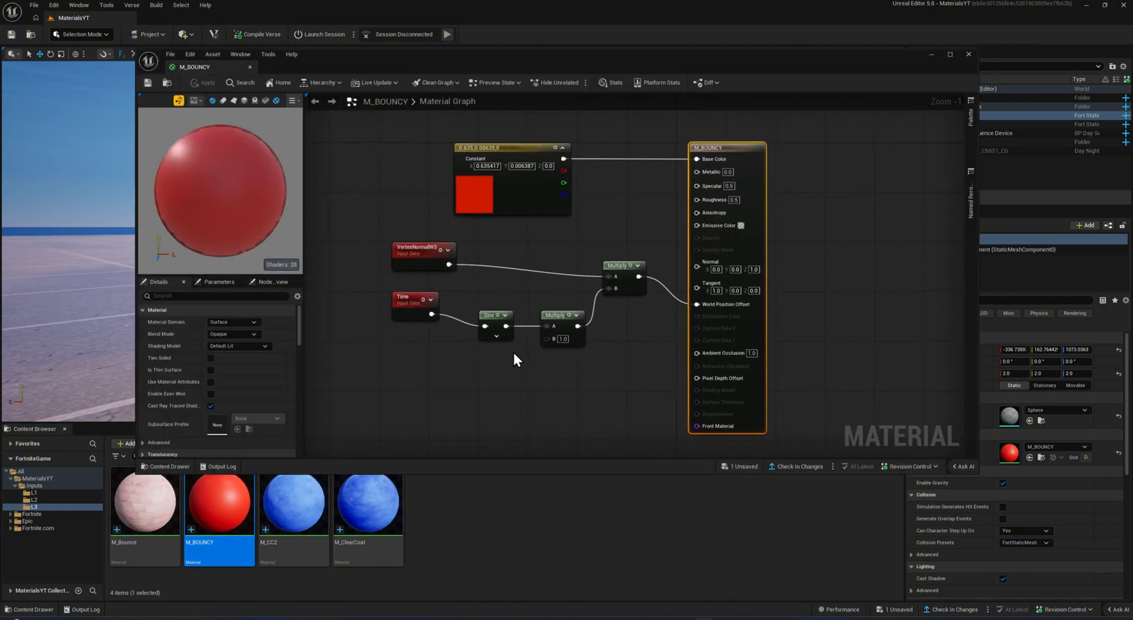
click(502, 339)
click(531, 365)
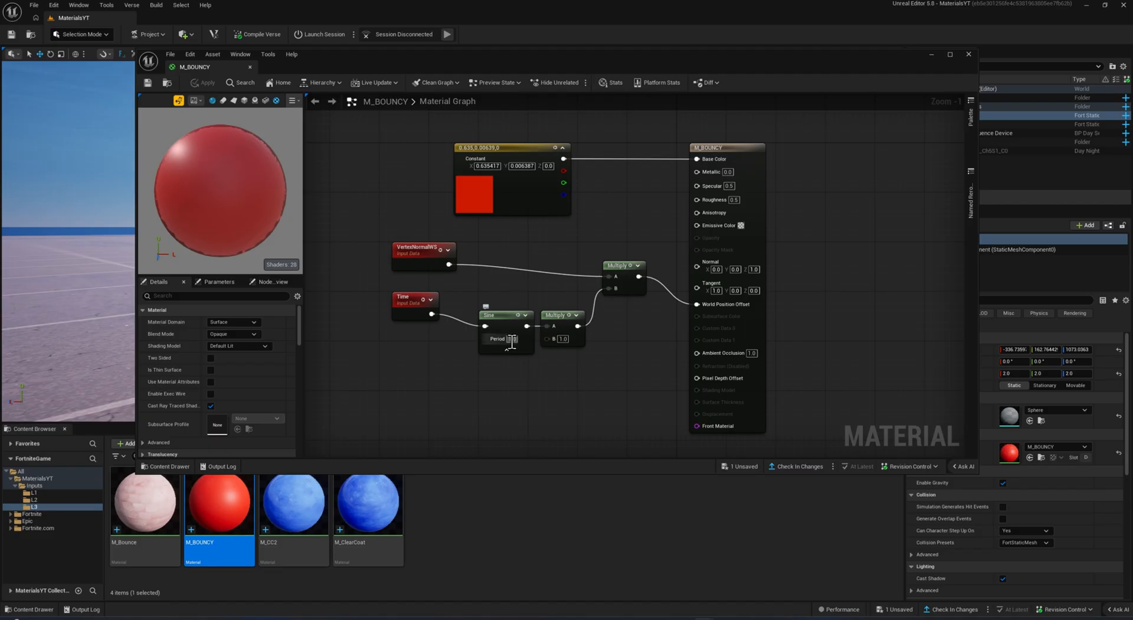
click(512, 340)
text(100)
key(Return)
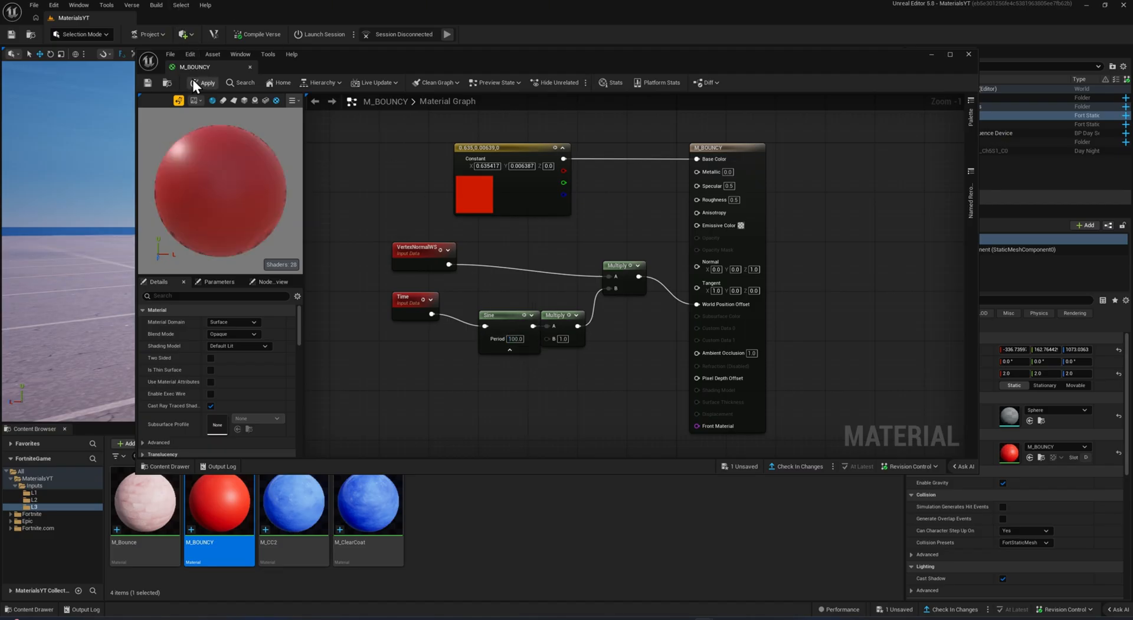
Apply and save the Sine period of 100, and return to the level to view the red sphere.
click(193, 82)
click(170, 54)
click(205, 116)
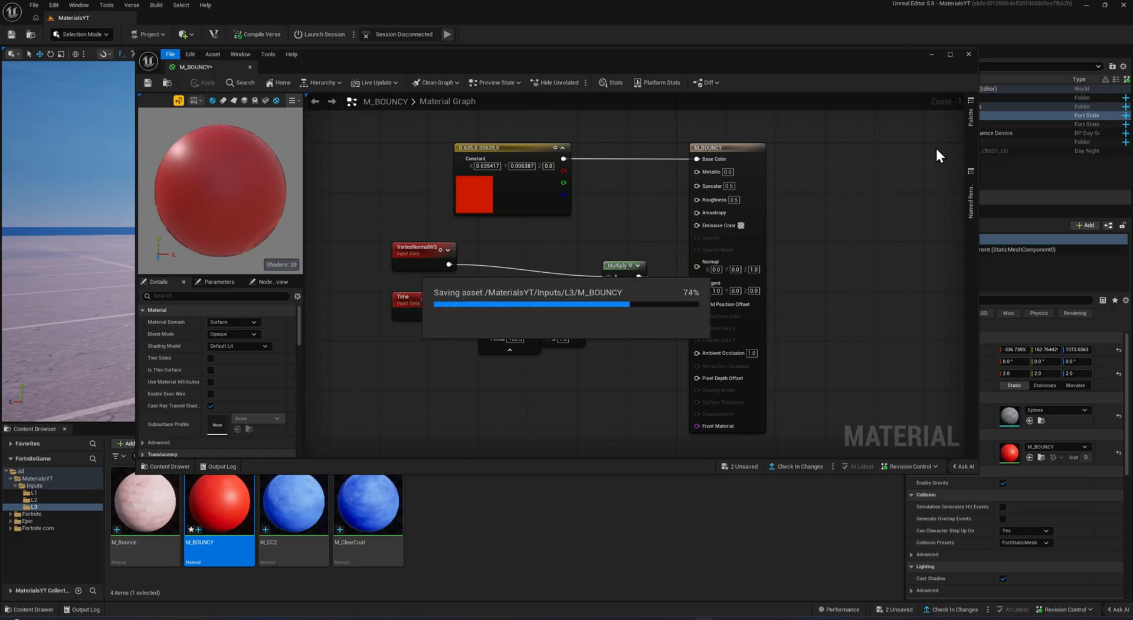
click(968, 53)
click(679, 195)
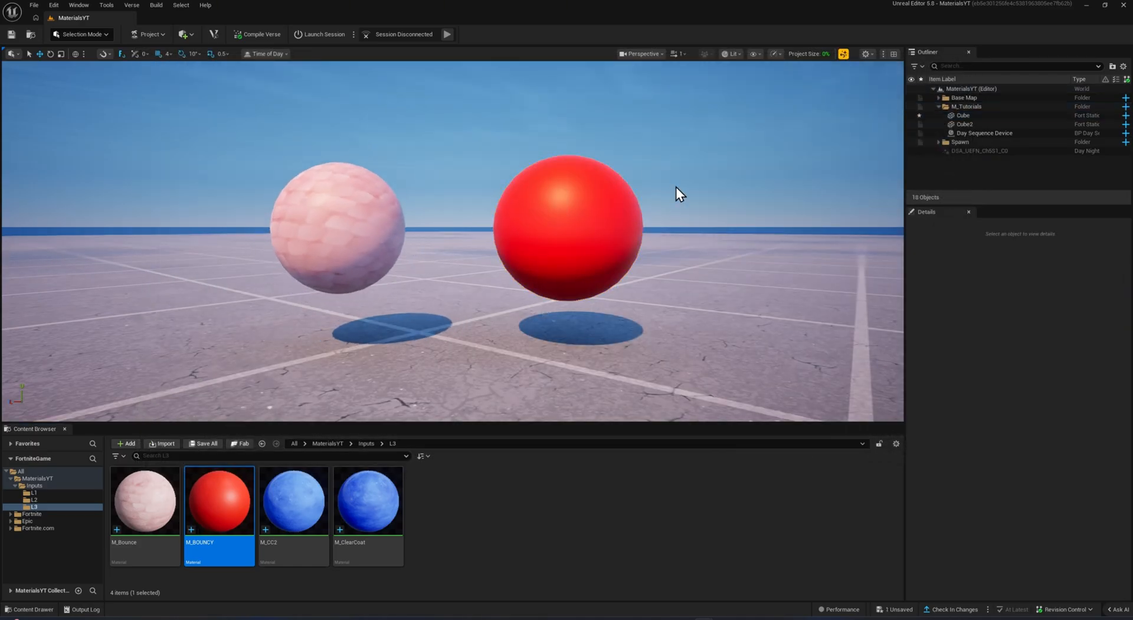
scroll(645, 271, up, 1)
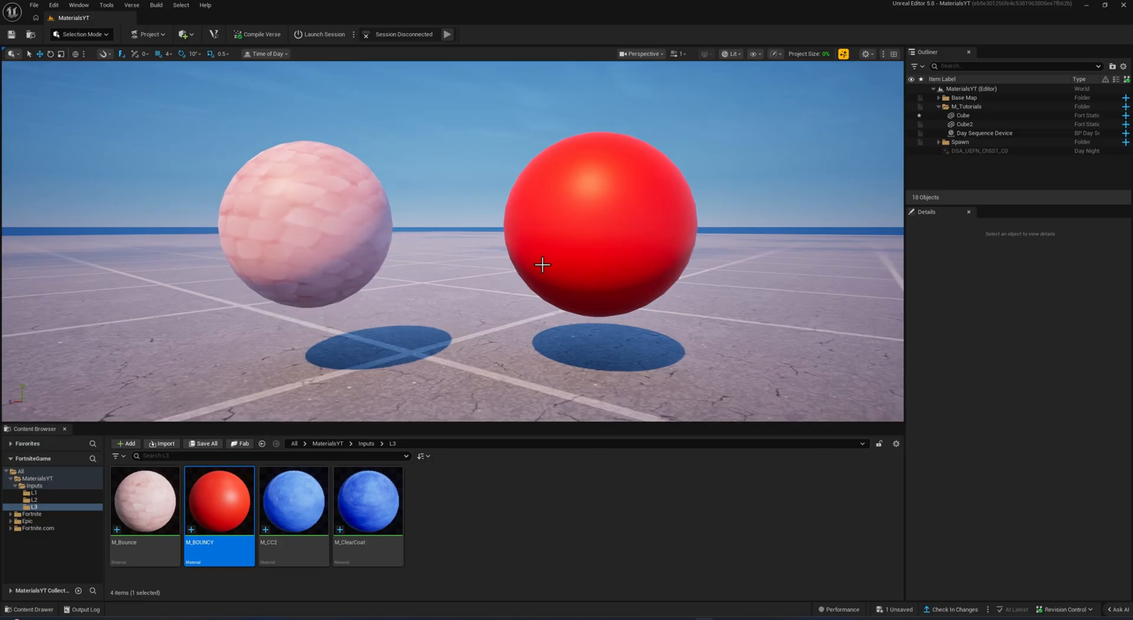
right_drag(541, 263, 543, 263)
Reopen M_BOUNCY and set the Sine node's Period to 0.05.
double_click(244, 527)
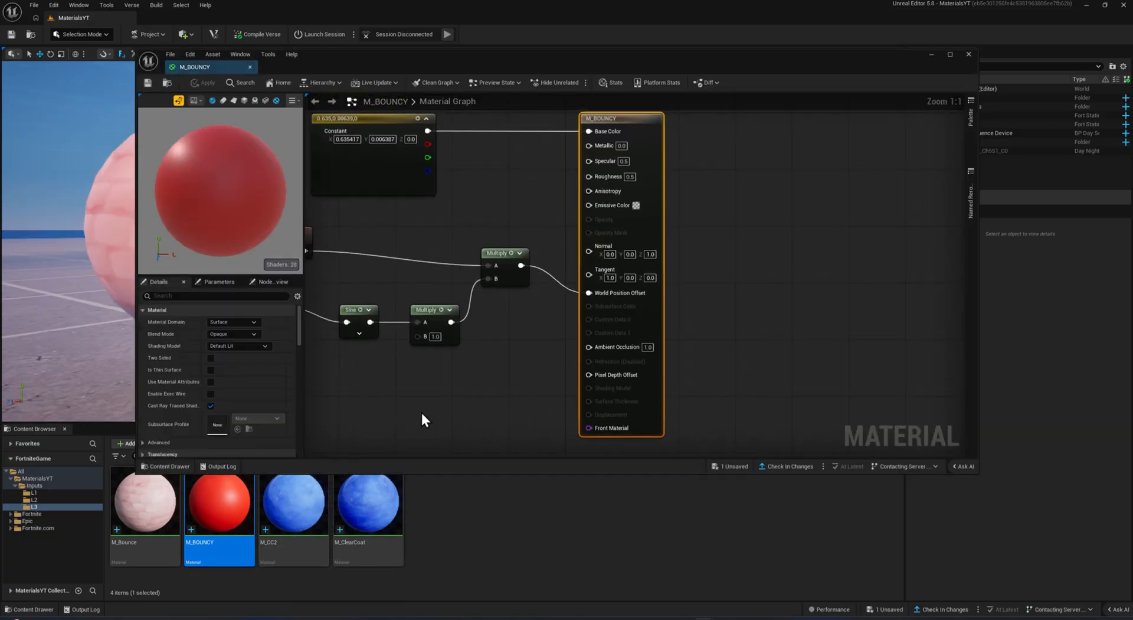
click(441, 324)
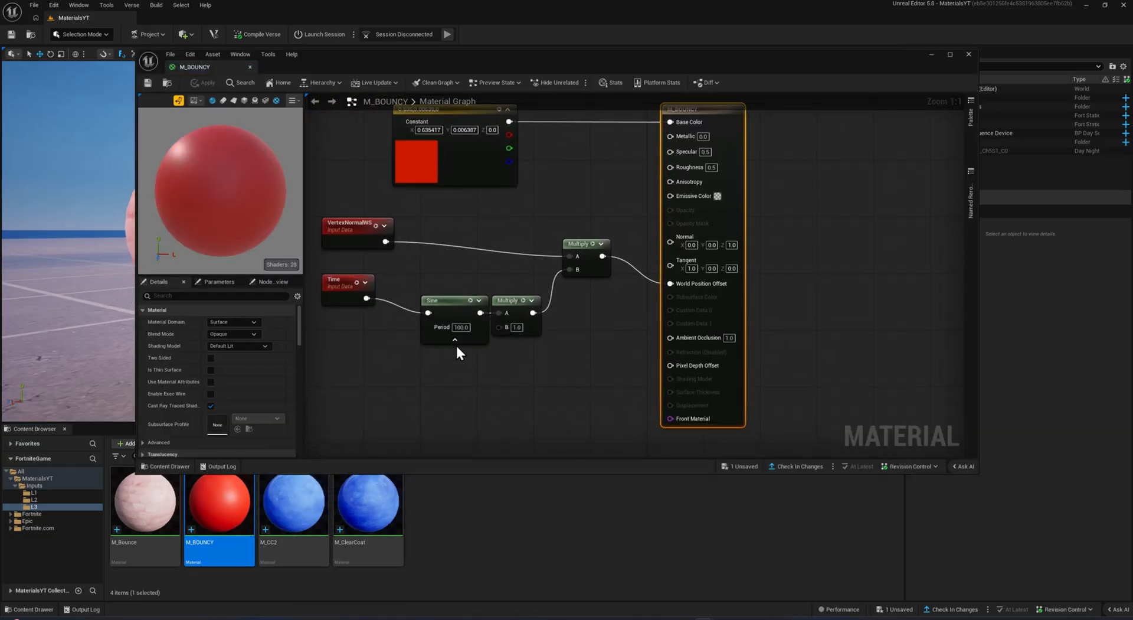
click(461, 327)
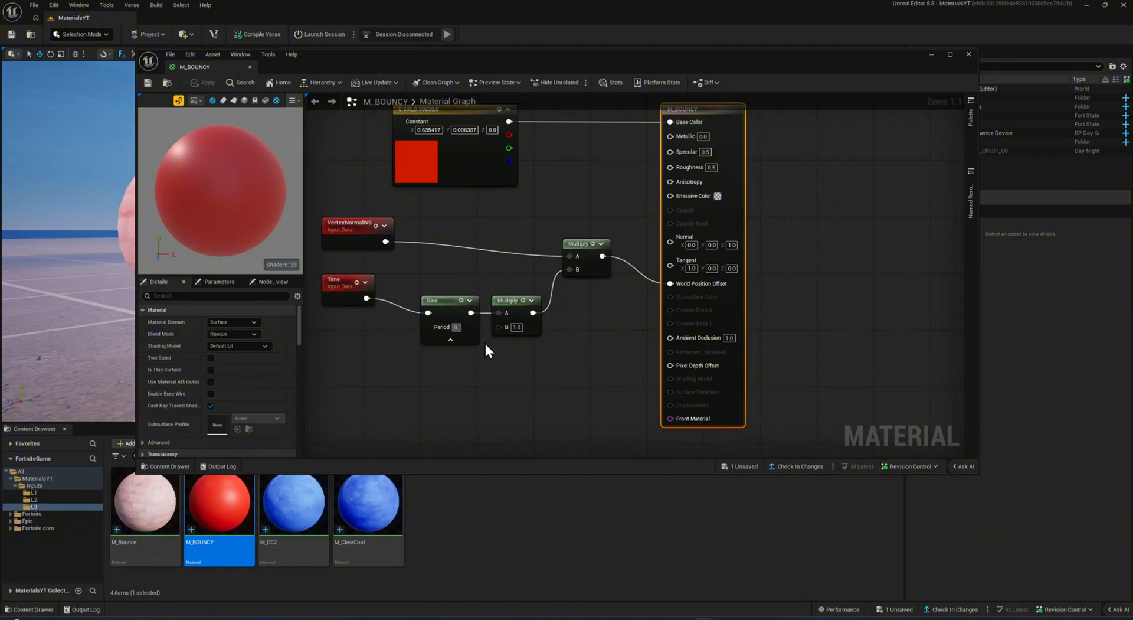
text(0.05)
key(Return)
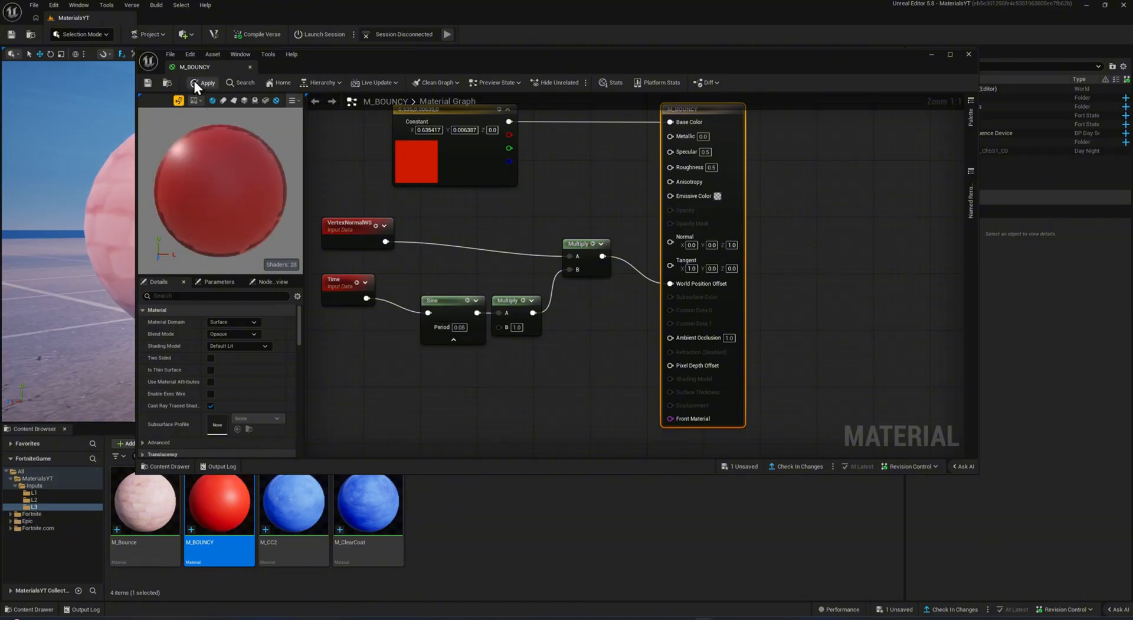
Apply and save the Sine period of 0.05, and close the material editor.
click(198, 82)
click(170, 54)
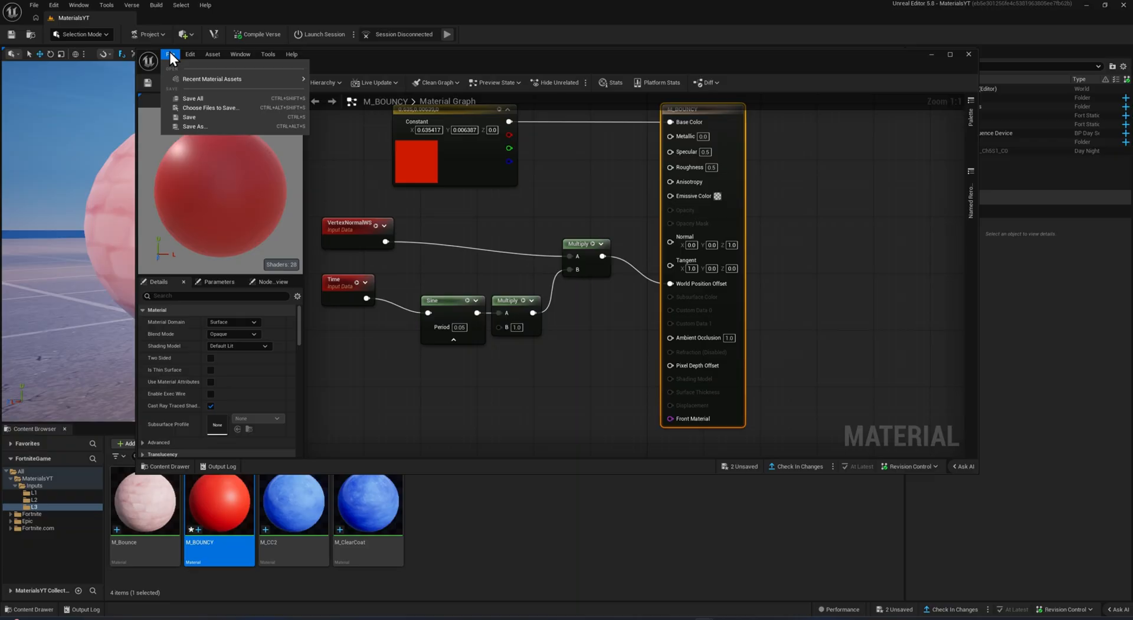
click(227, 112)
click(968, 54)
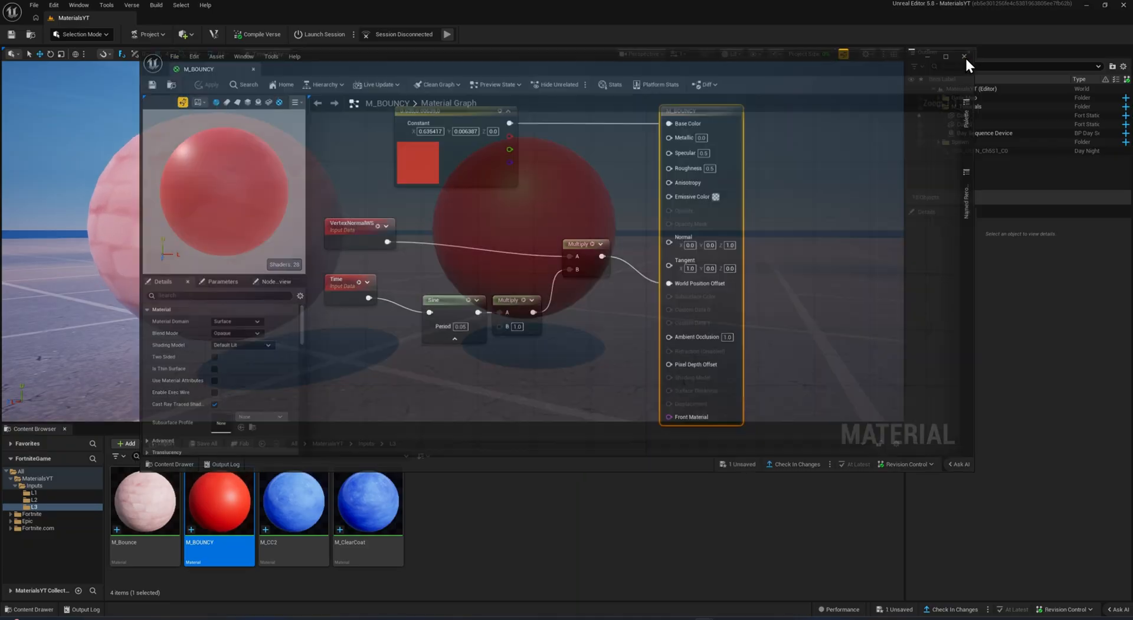
Examine the motion of the red sphere beside the pink sphere in the level from several positions.
key(w)
right_drag(533, 209, 487, 209)
key(s)
key(w)
key(s)
key(d)
key(a)
key(d)
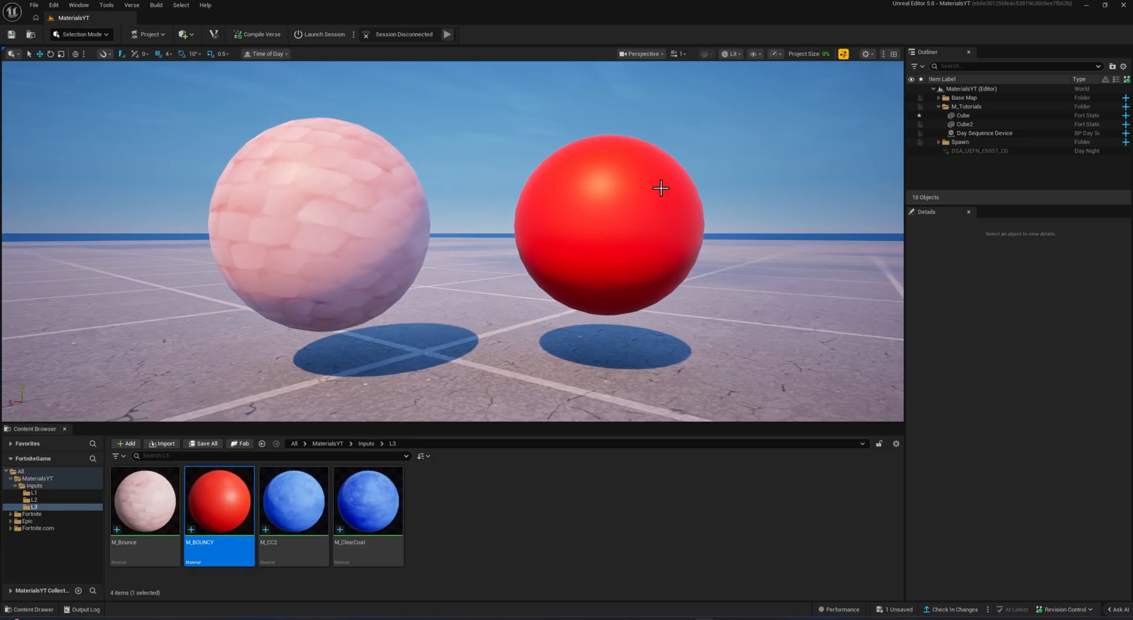
Reopen M_BOUNCY, set the Sine node's Period to 1.0, and apply and save the material.
double_click(233, 534)
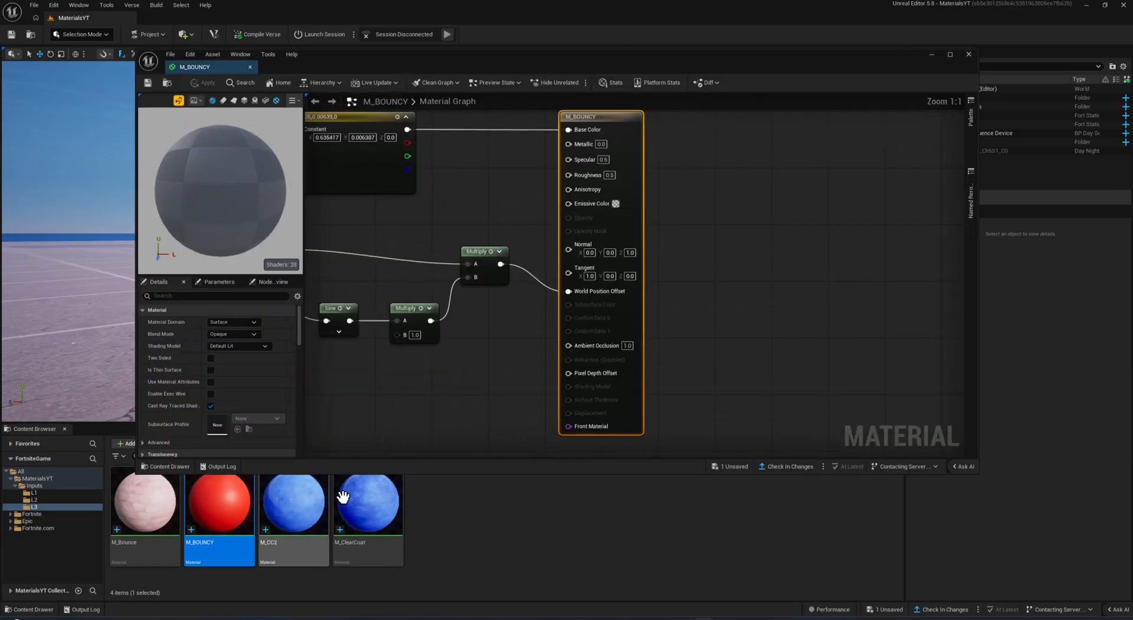
click(382, 335)
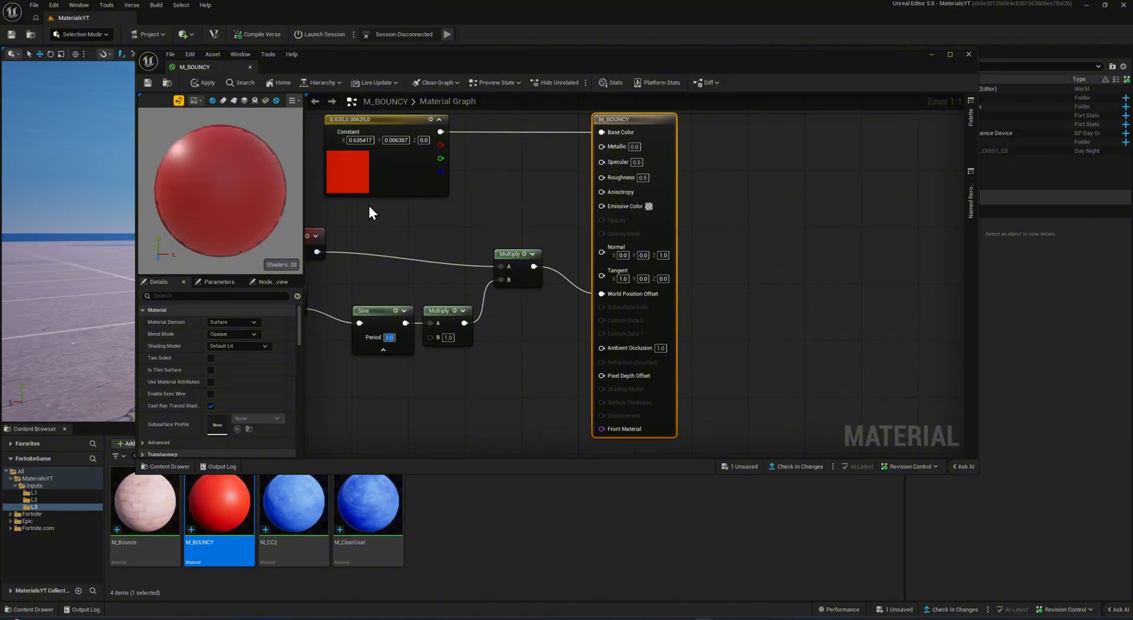
click(207, 86)
click(172, 54)
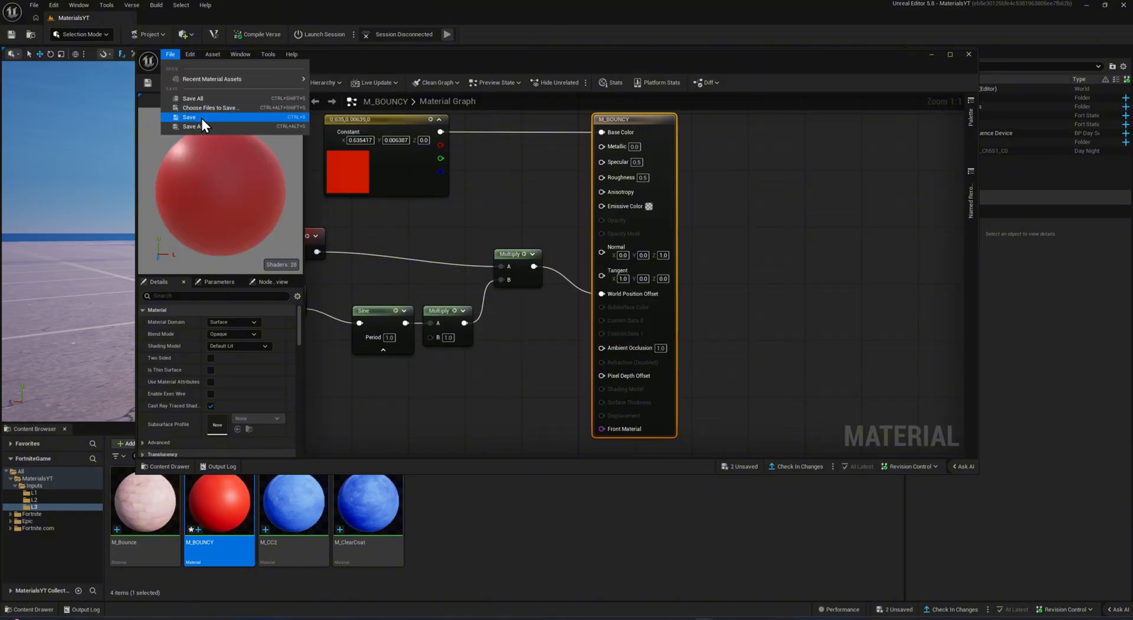
click(201, 116)
click(962, 56)
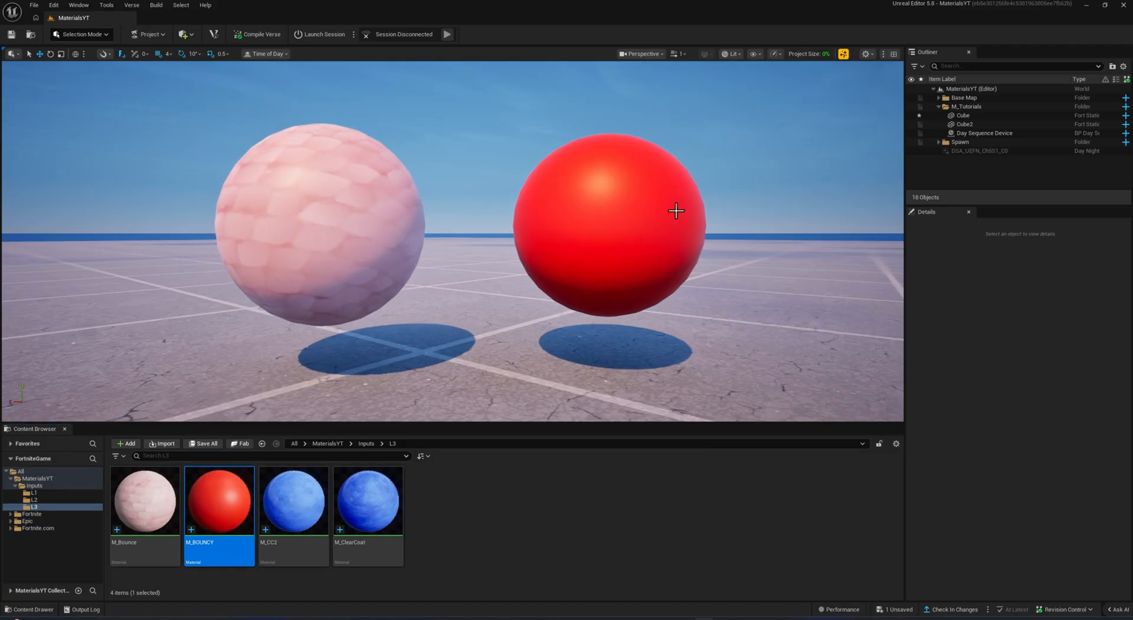
Reopen M_BOUNCY and set input B of the Multiply node after Sine to 0.01.
double_click(215, 518)
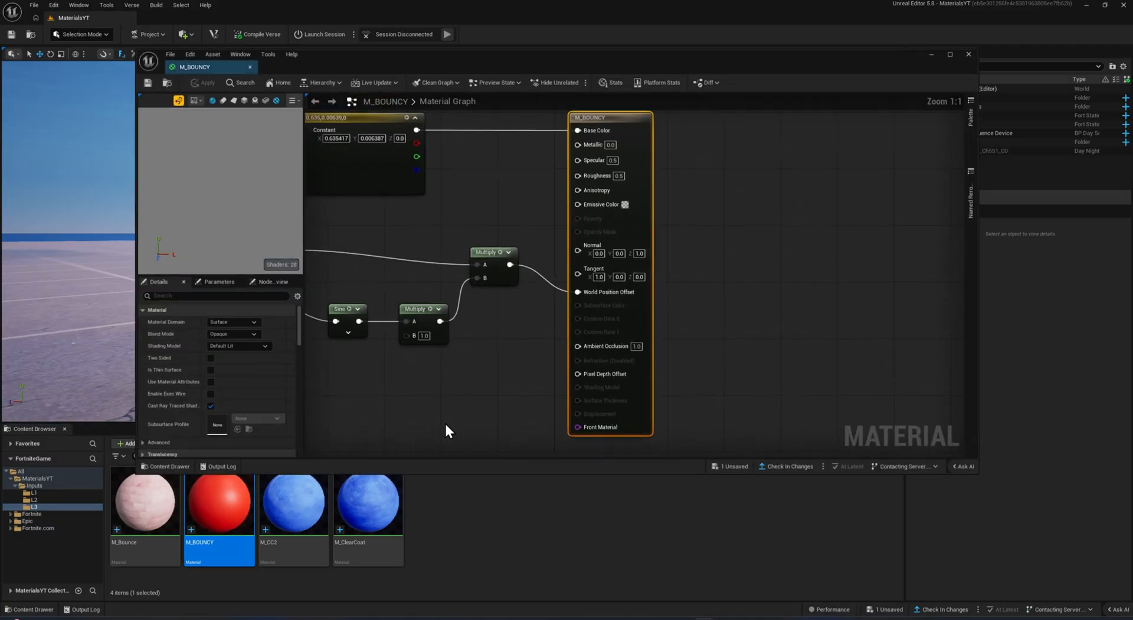
click(494, 384)
click(354, 291)
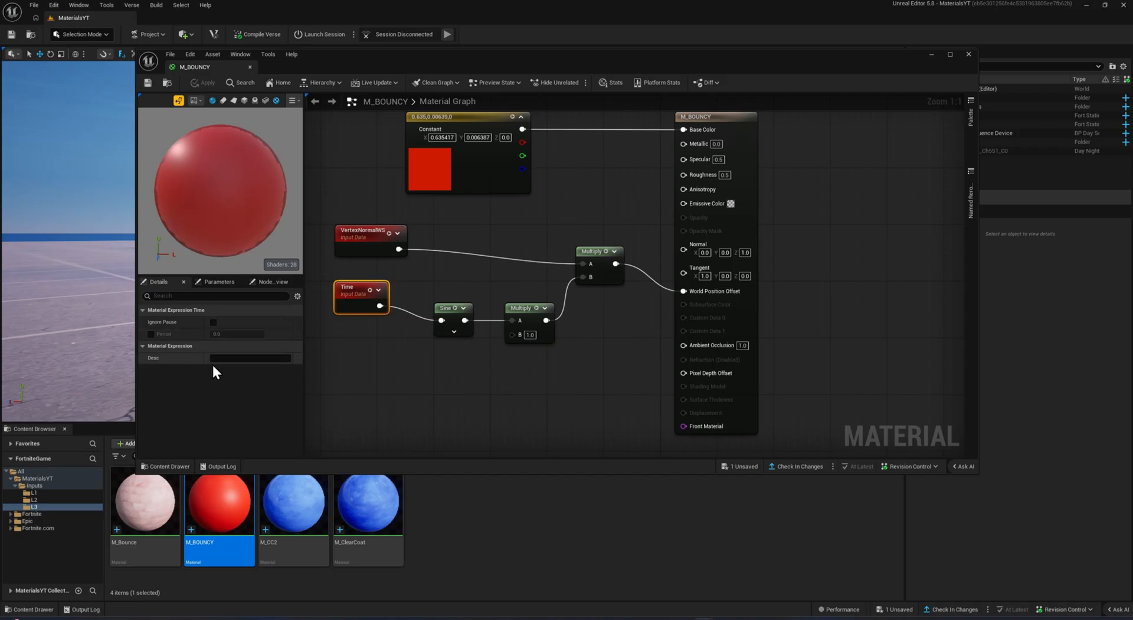
click(512, 352)
click(515, 338)
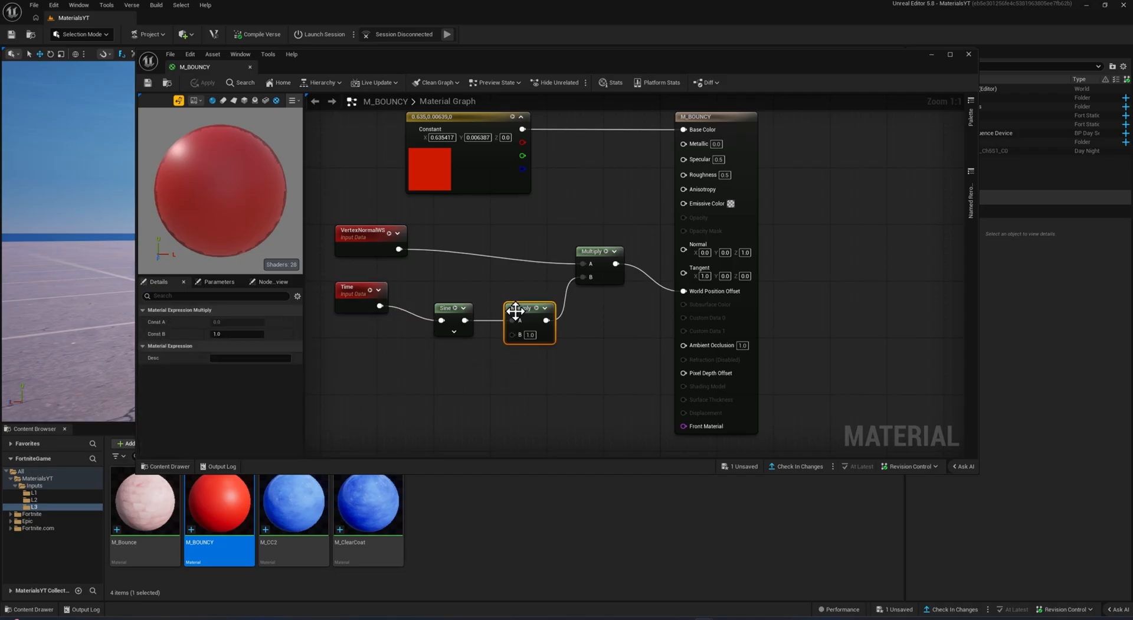
click(553, 348)
click(530, 341)
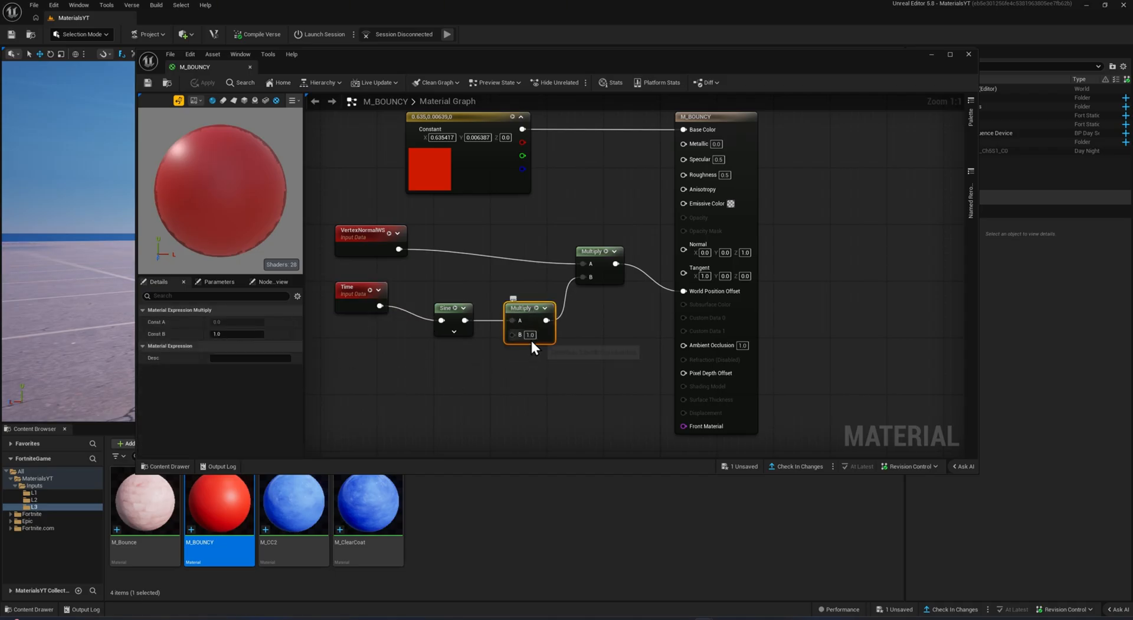
click(530, 335)
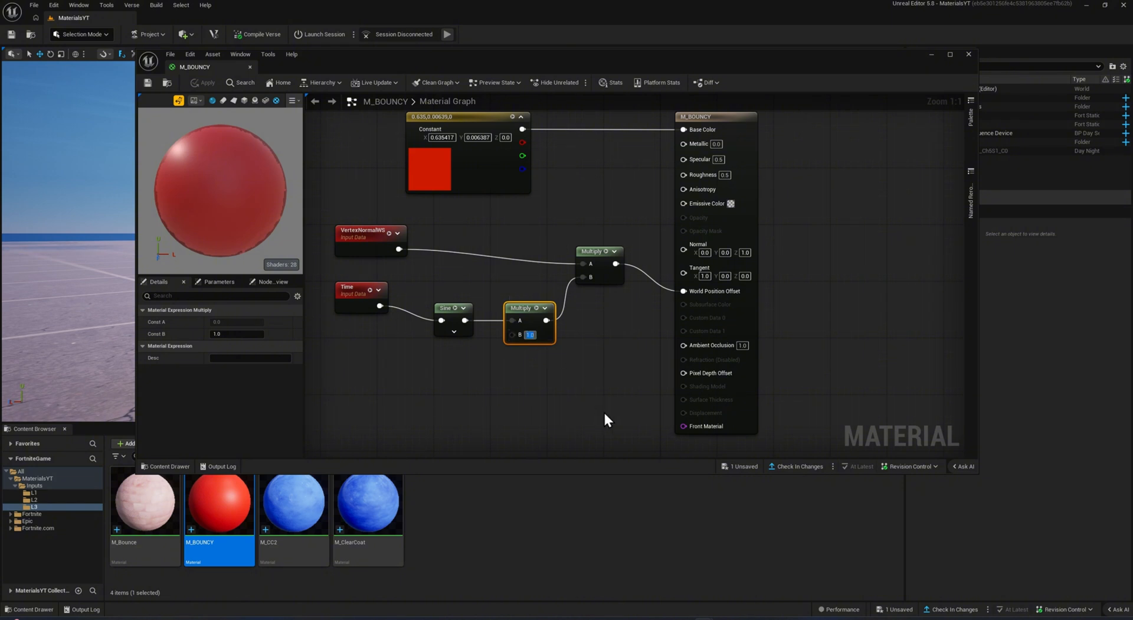
text(0.01)
key(Return)
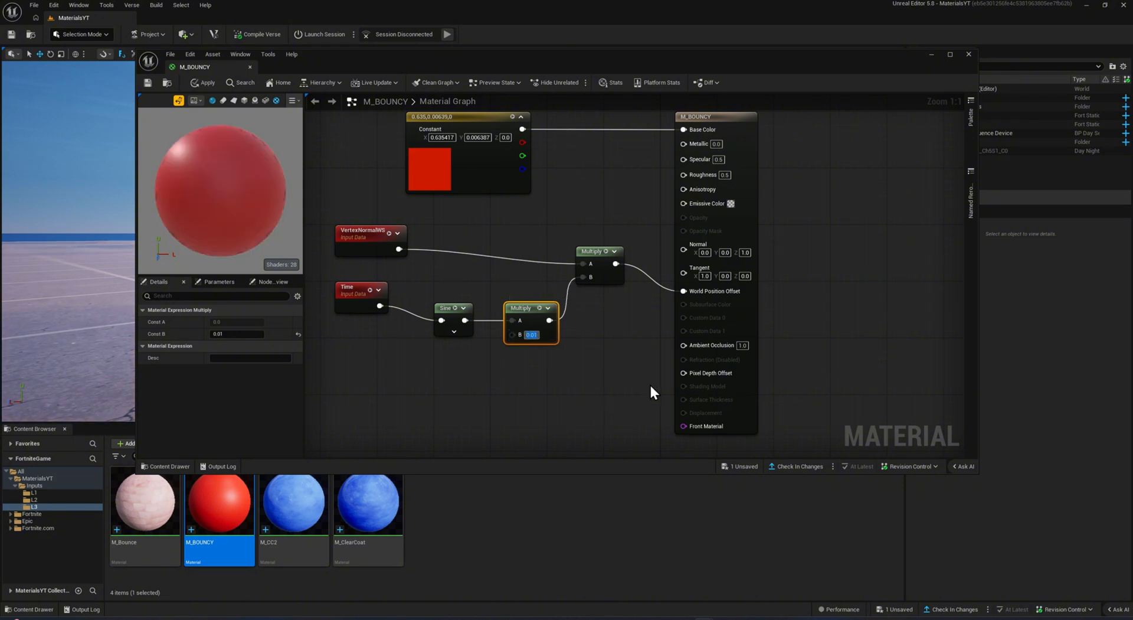
Apply the Multiply value of 0.01, close the material editor and check the red sphere in the level.
click(649, 382)
click(202, 83)
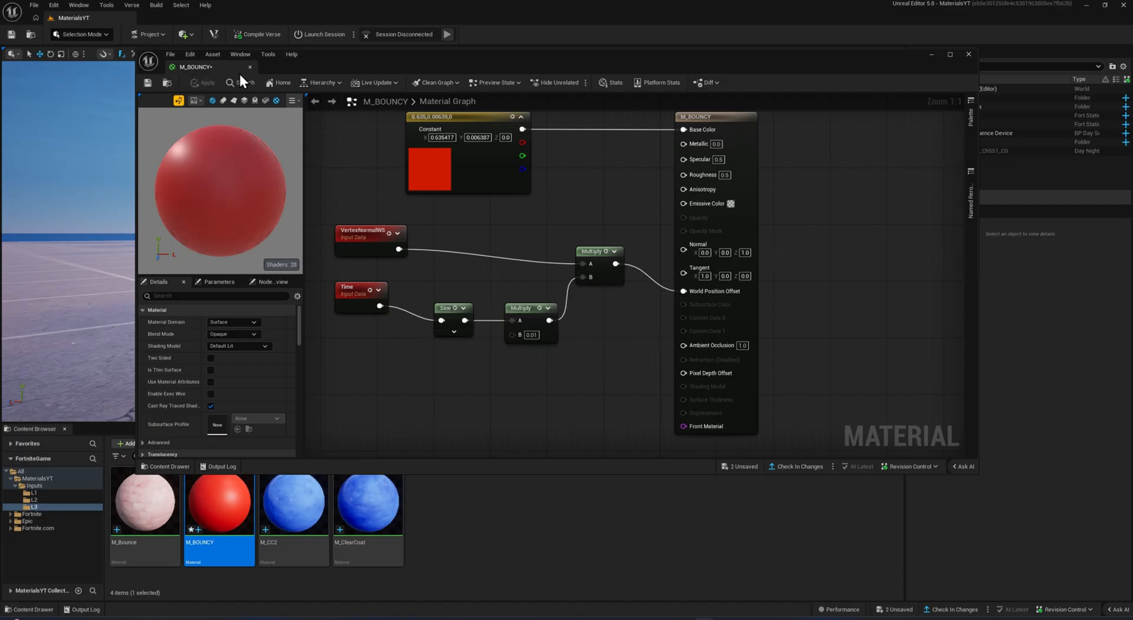
click(967, 53)
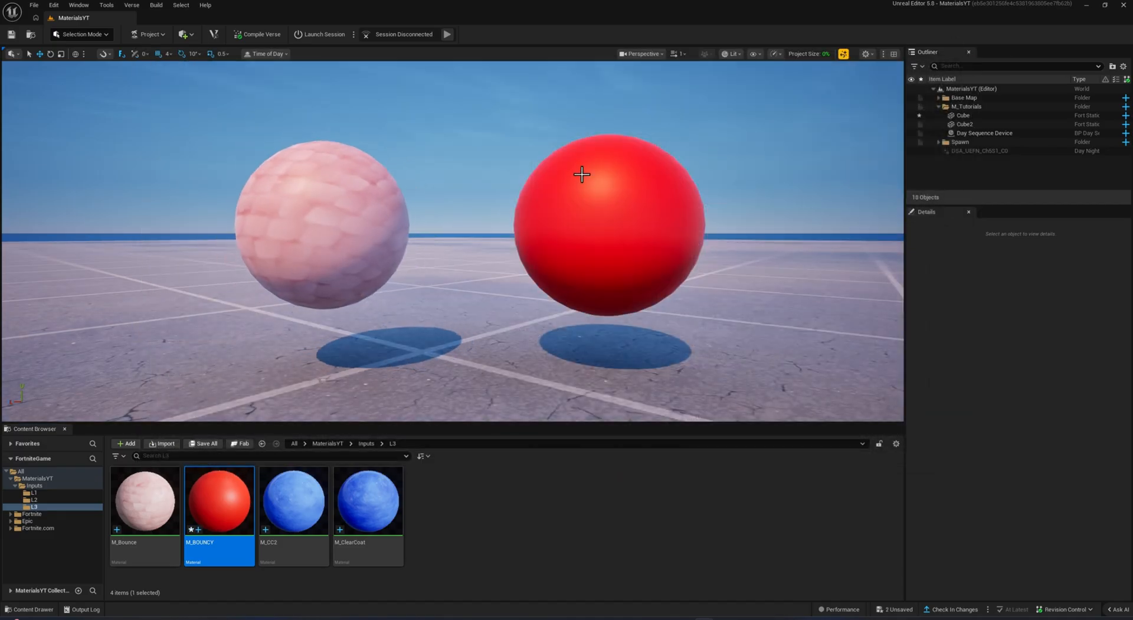
click(615, 177)
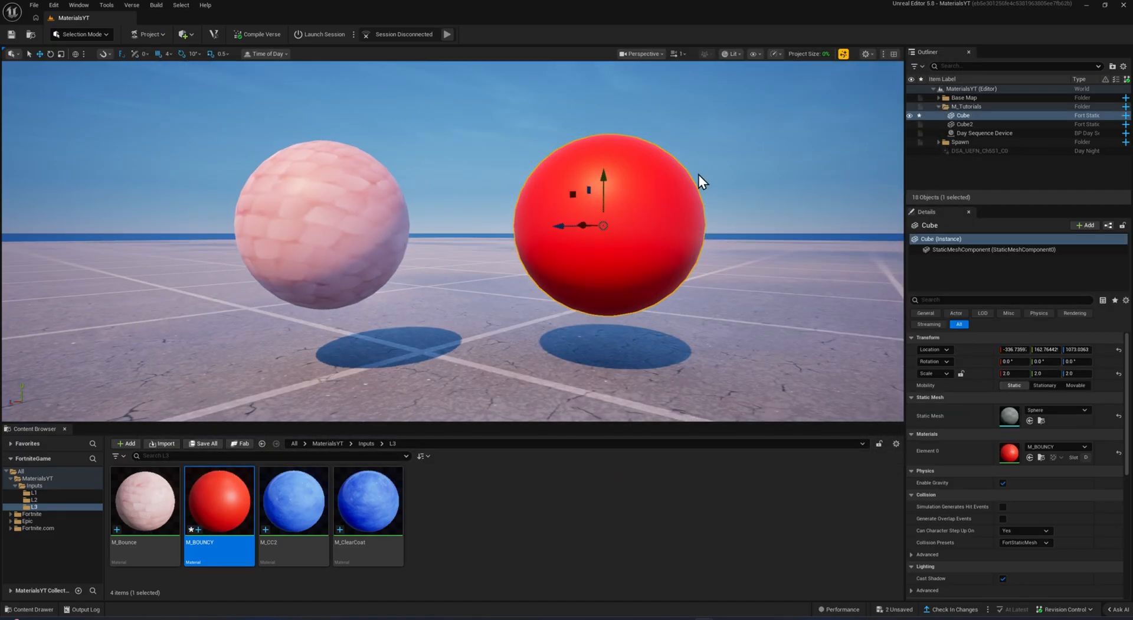
Reopen M_BOUNCY and set input B of the Multiply node after Sine to 100.
double_click(214, 512)
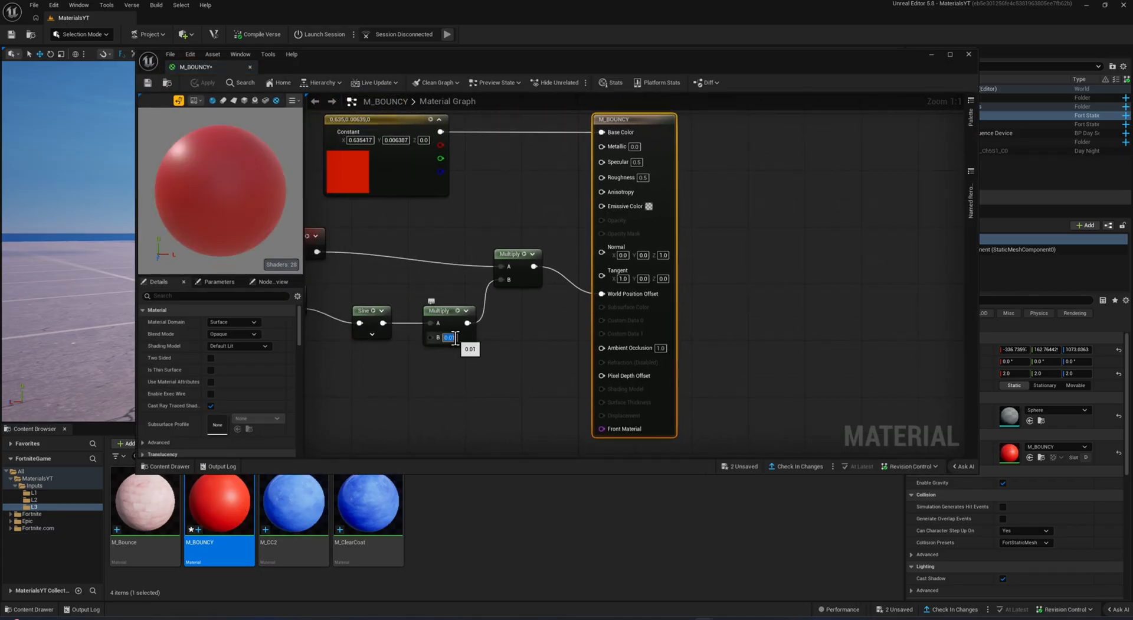
click(454, 337)
text(100)
key(Return)
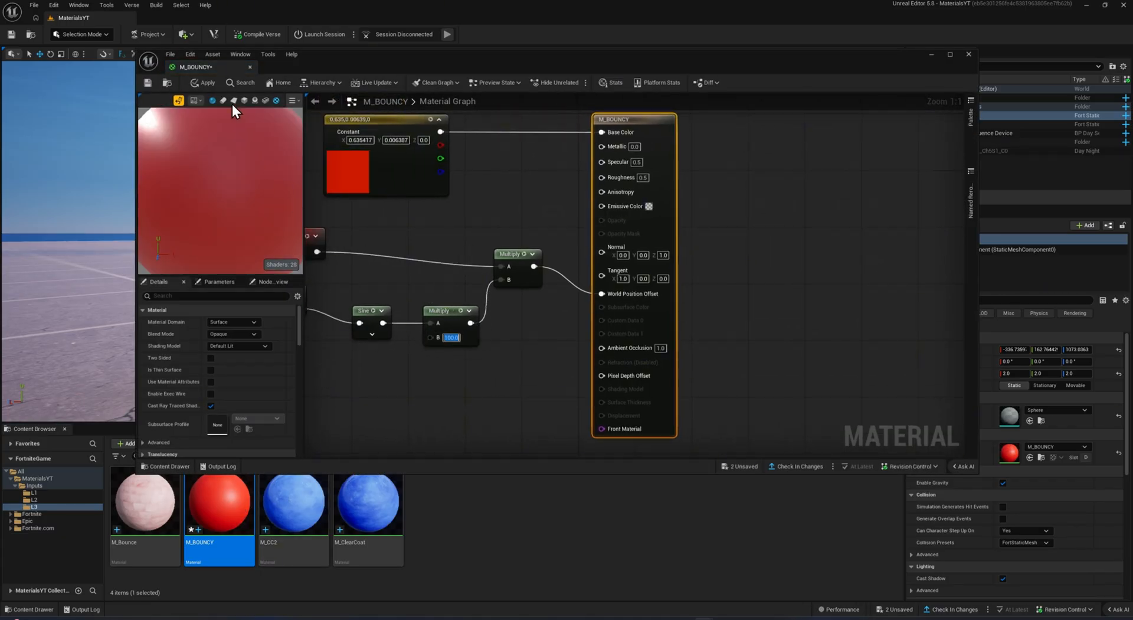
Apply and save the Multiply value of 100, then close the material editor to view the red sphere's motion.
click(206, 83)
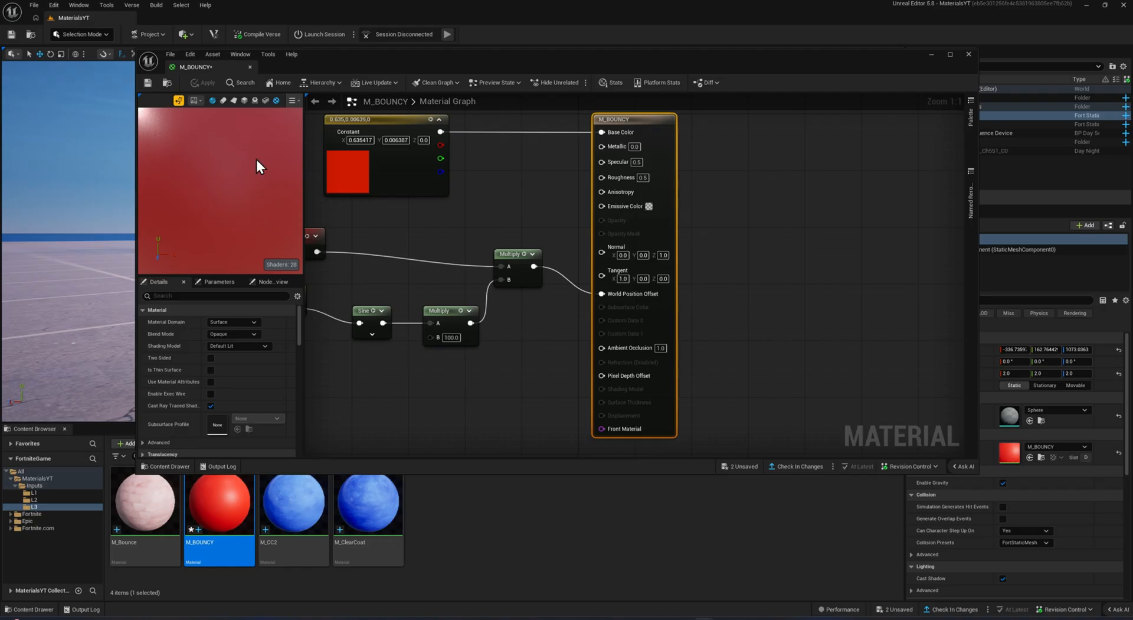
click(175, 56)
click(205, 118)
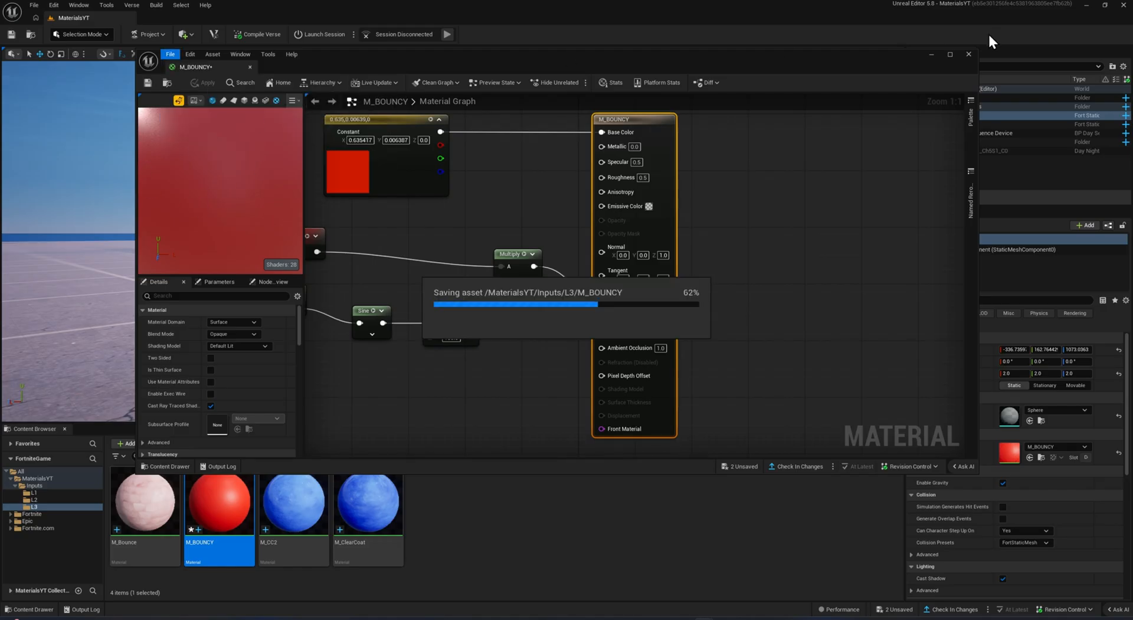
click(968, 54)
click(784, 223)
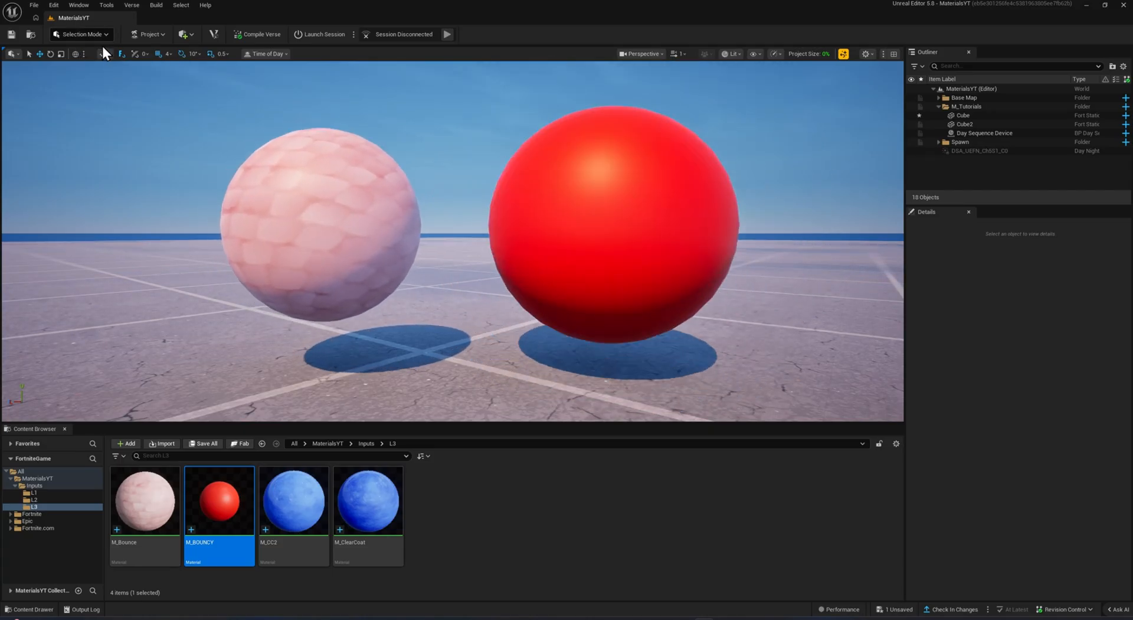
Reopen M_BOUNCY and set input B of the Multiply node after Sine to 15.
double_click(219, 502)
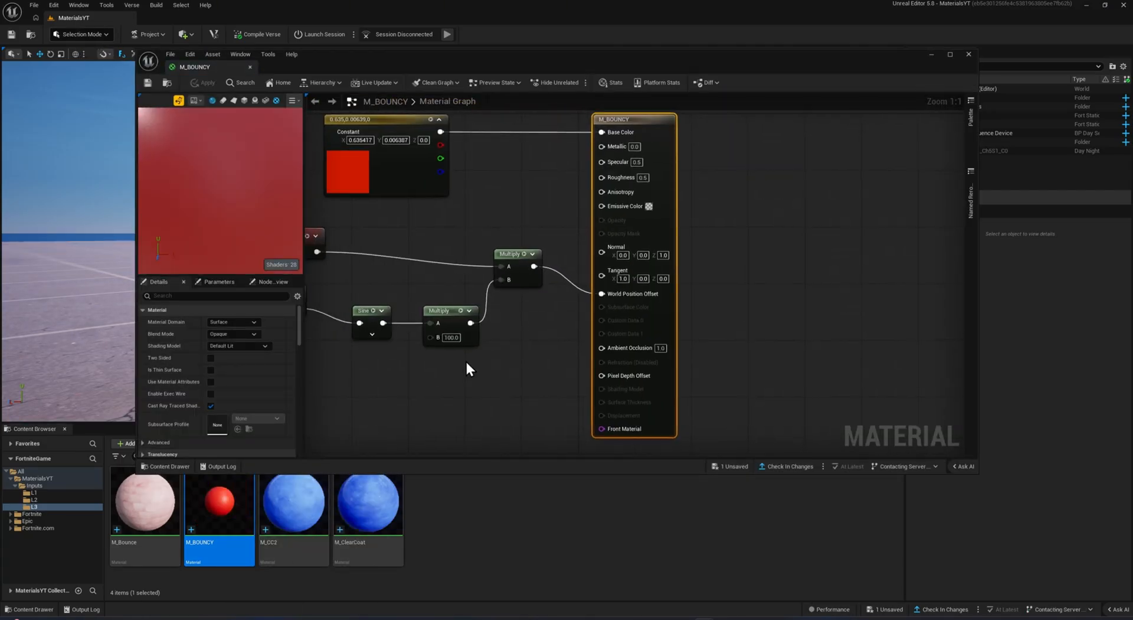
click(451, 338)
text(15)
key(Return)
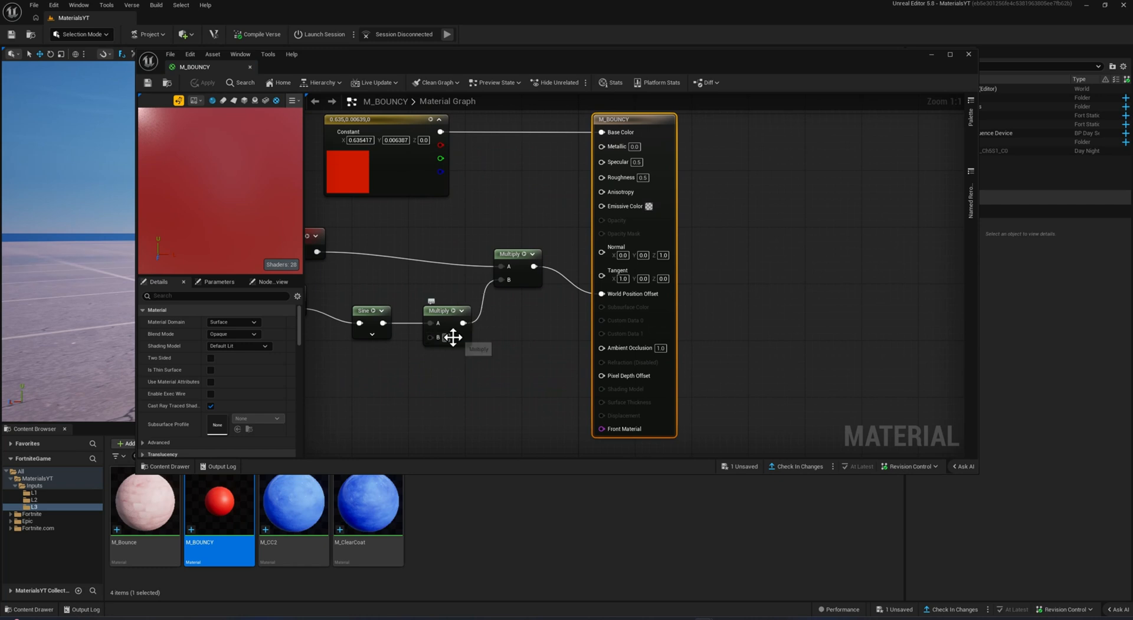
Apply and save the Multiply value of 15, and close the material editor.
click(195, 83)
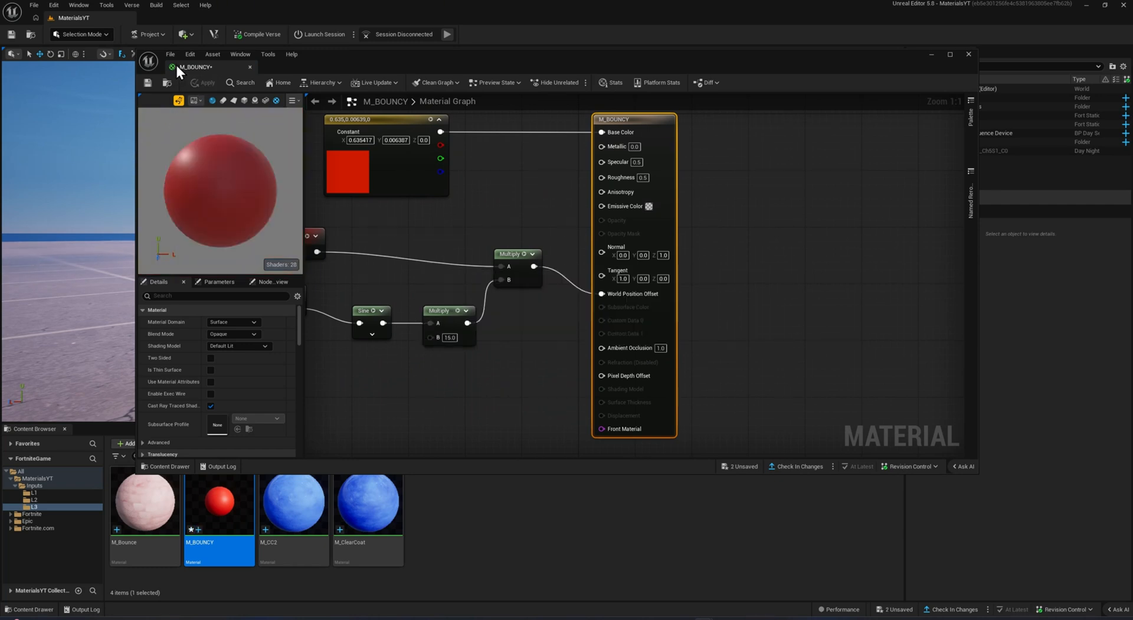
click(171, 54)
click(200, 116)
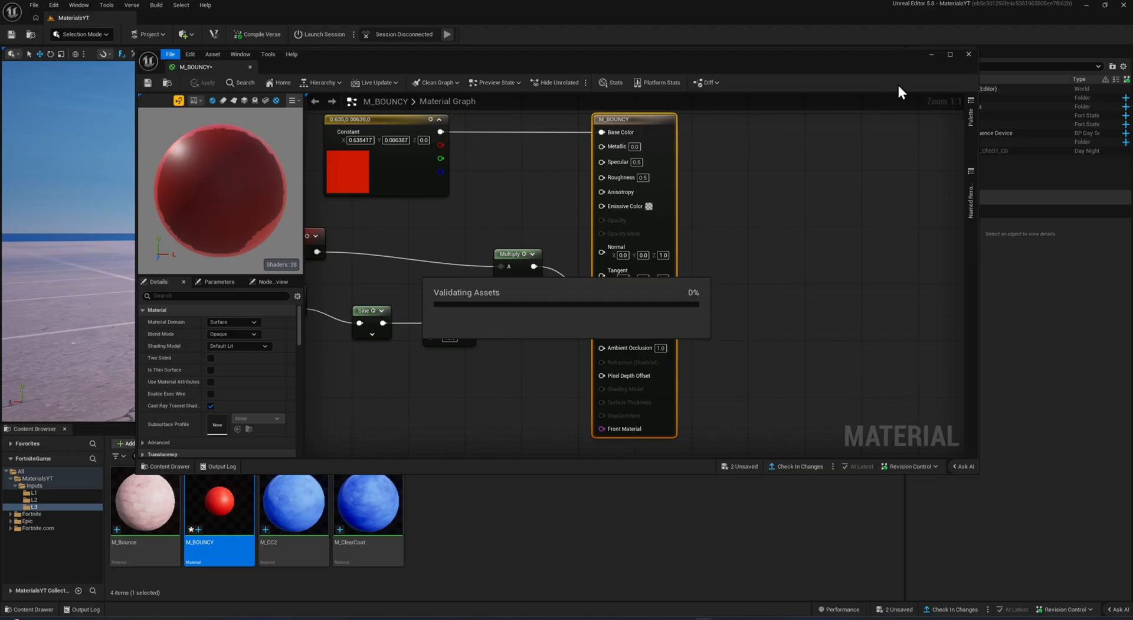
click(968, 54)
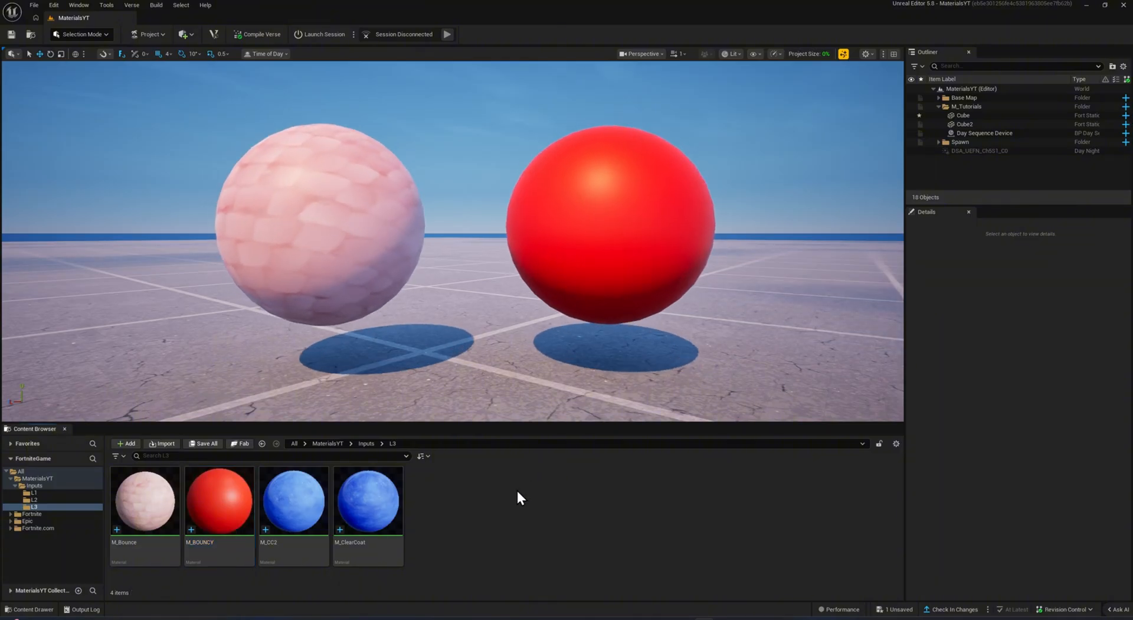
Reopen M_BOUNCY and move the red Constant node away from the other nodes to make room before Base Color.
double_click(206, 511)
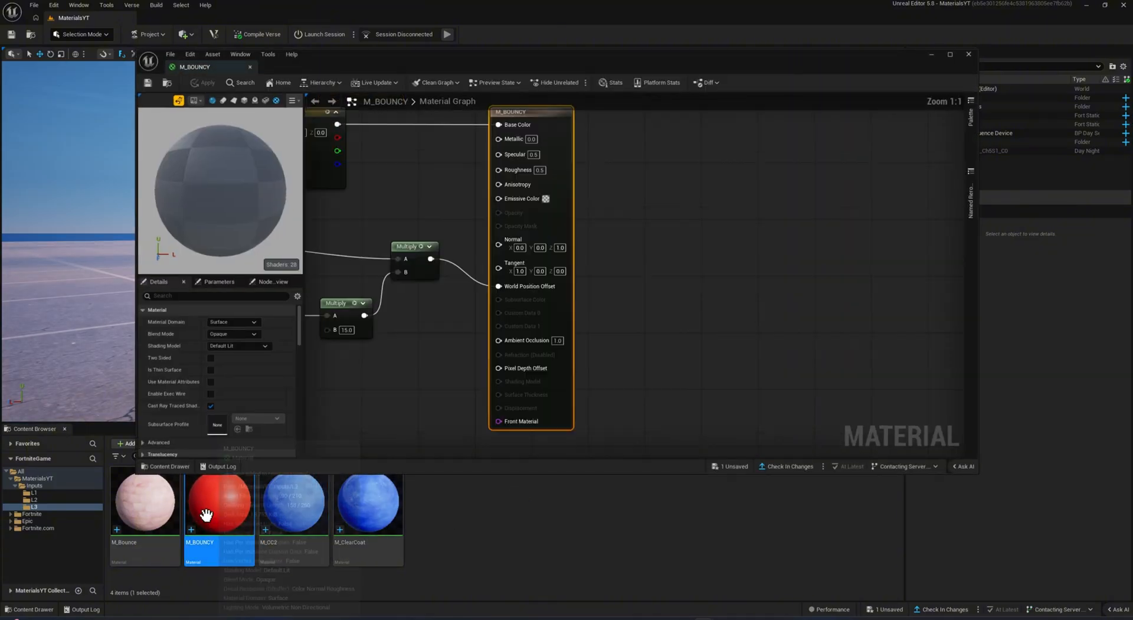
scroll(514, 236, down, 2)
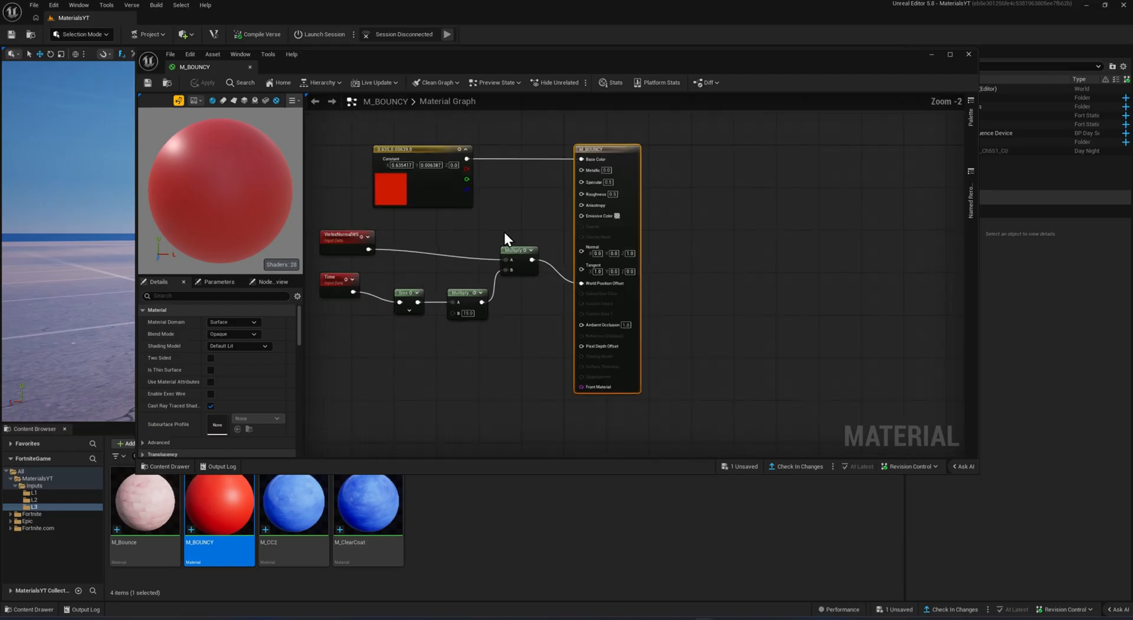
right_drag(504, 229, 580, 236)
drag(570, 214, 484, 154)
click(629, 256)
click(594, 200)
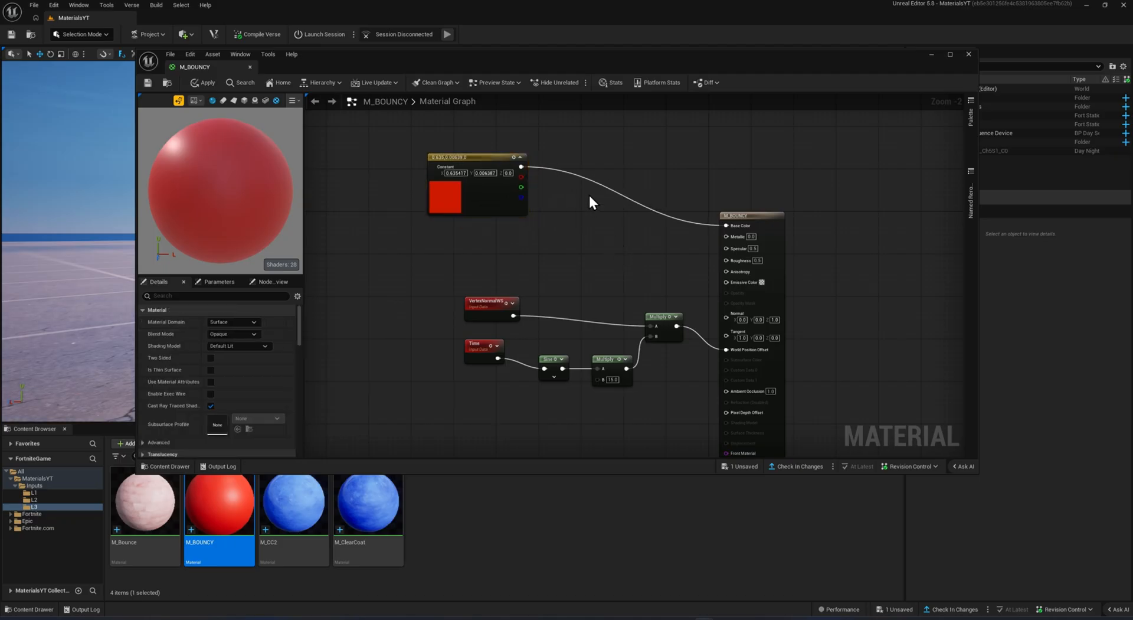
Add a Lerp node between the red Constant and the material output, and a Texture Sample node below the Constant.
click(585, 220)
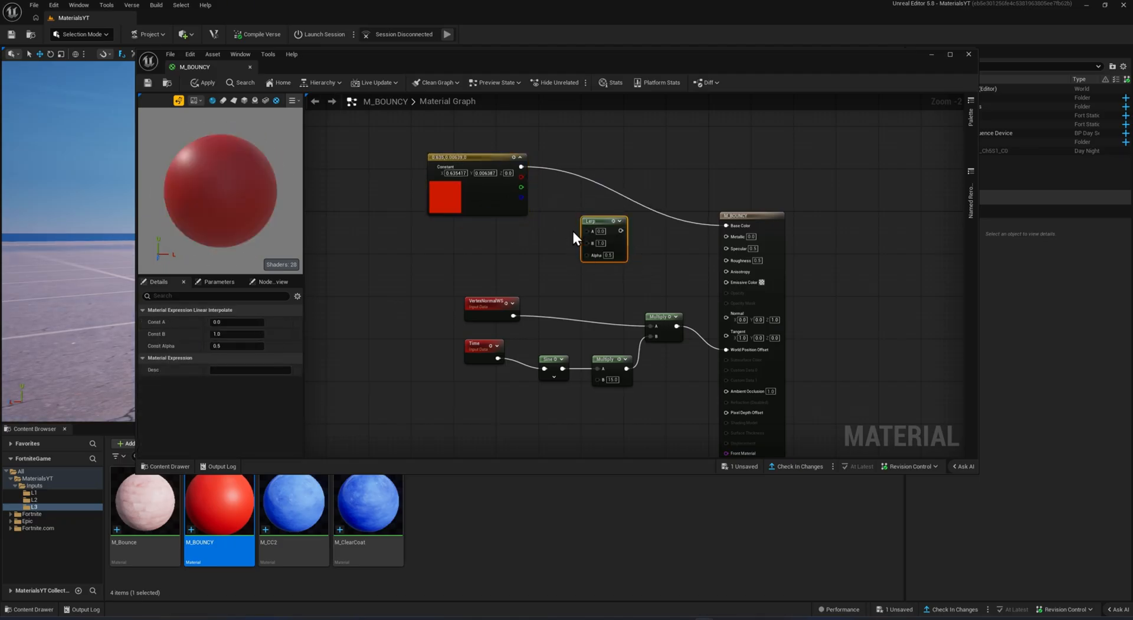
drag(603, 217, 592, 200)
click(549, 248)
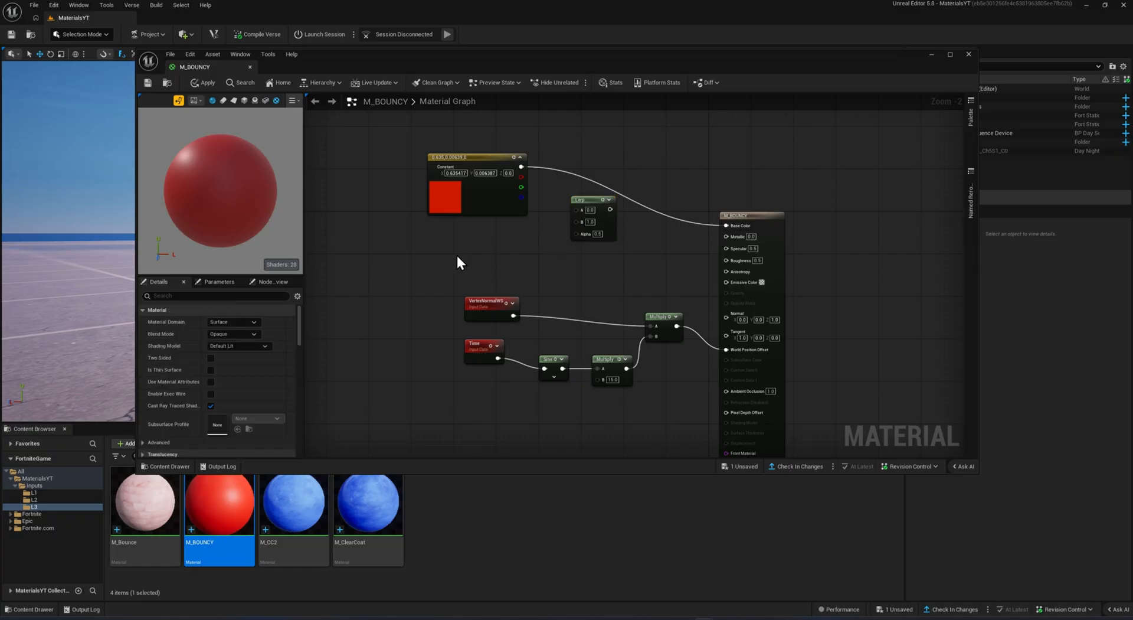
click(449, 253)
drag(466, 254, 413, 238)
click(532, 262)
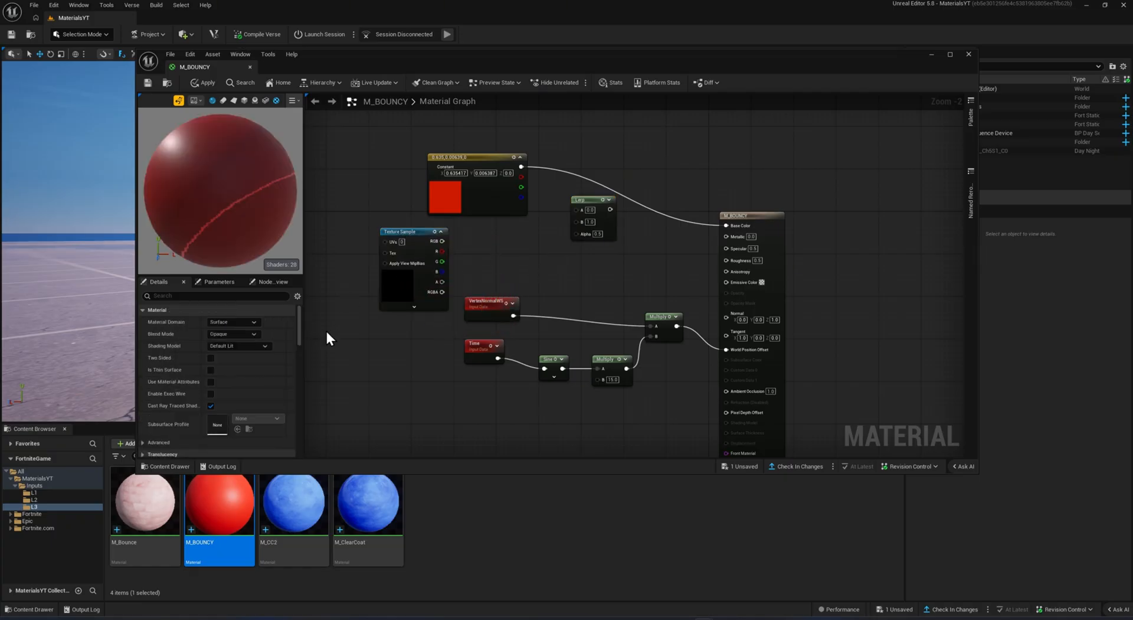
Apply and save M_BOUNCY with the added Lerp and Texture Sample nodes, and close the material editor.
click(201, 83)
click(170, 54)
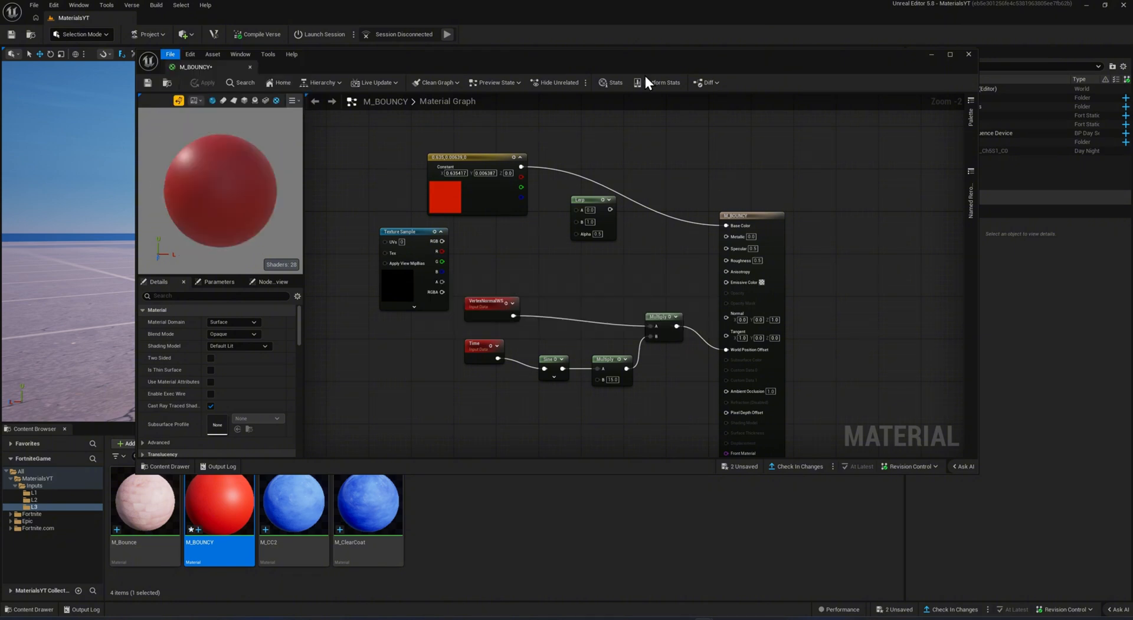
click(968, 54)
Open M_Bounce, examine its Lerp setup and the texture assigned to its Texture Sample node, and close it.
click(145, 524)
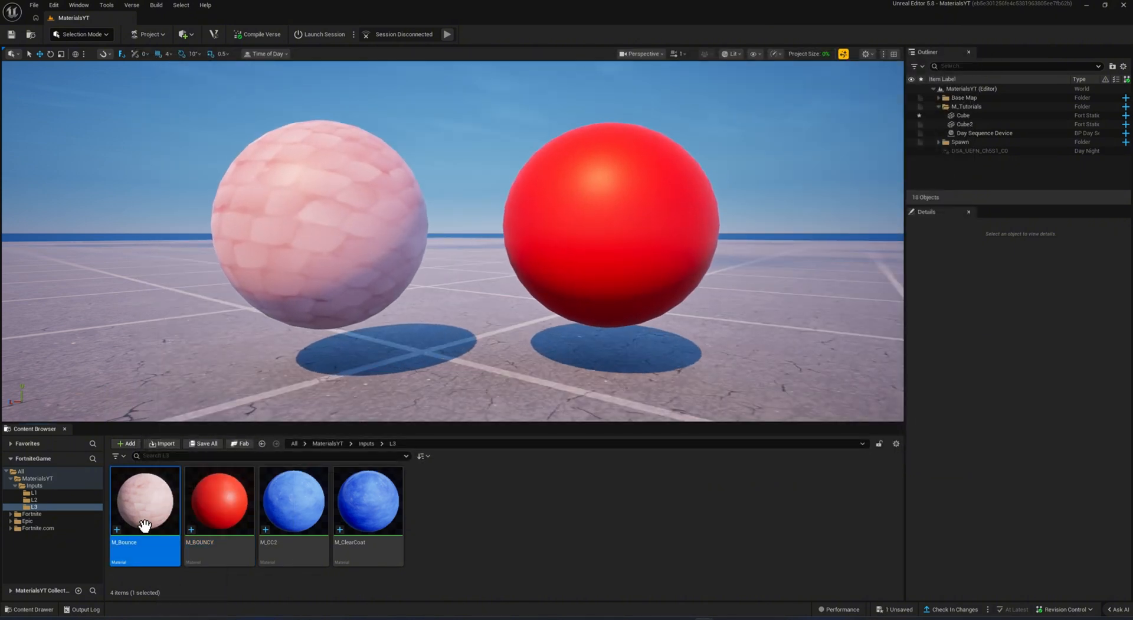
double_click(144, 524)
right_drag(321, 317, 607, 338)
right_drag(471, 343, 727, 335)
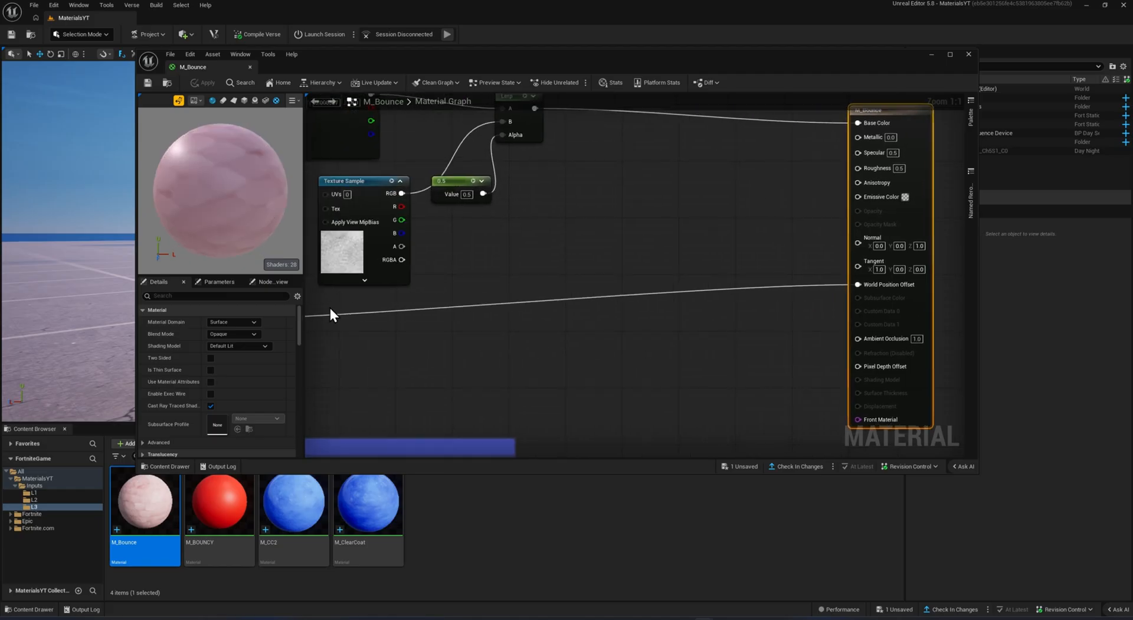
right_drag(329, 312, 441, 334)
click(445, 250)
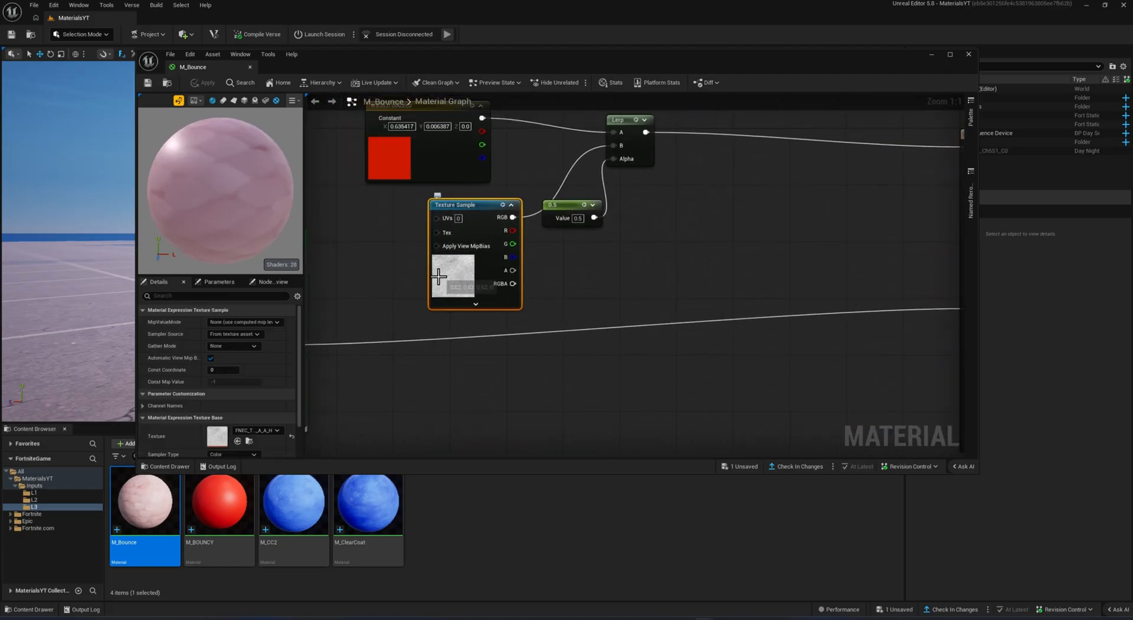
click(263, 431)
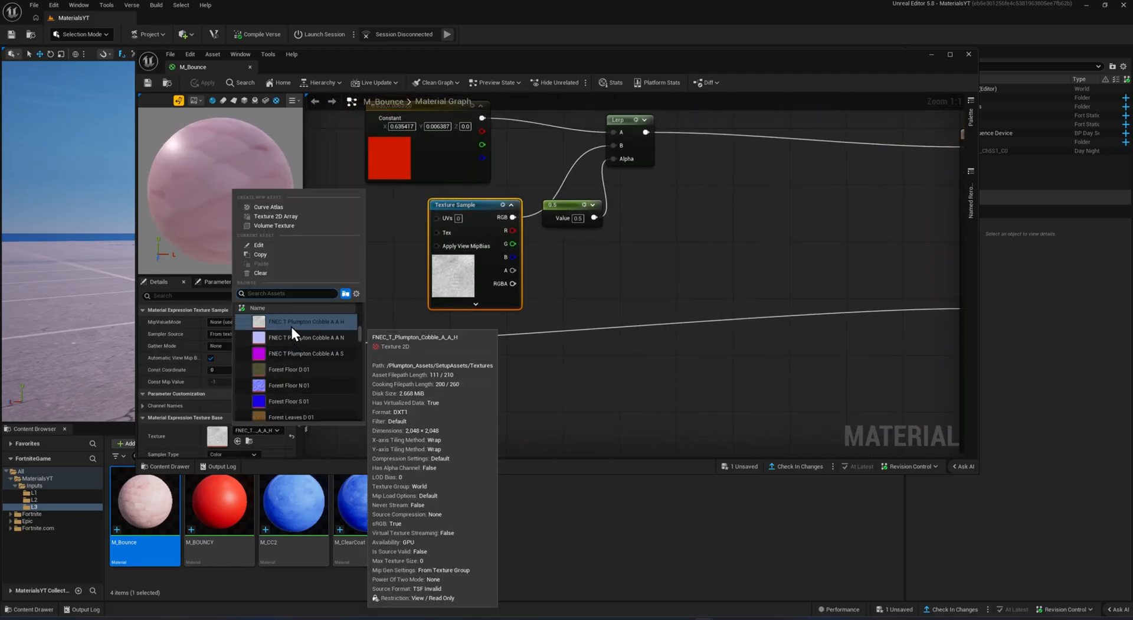
click(511, 360)
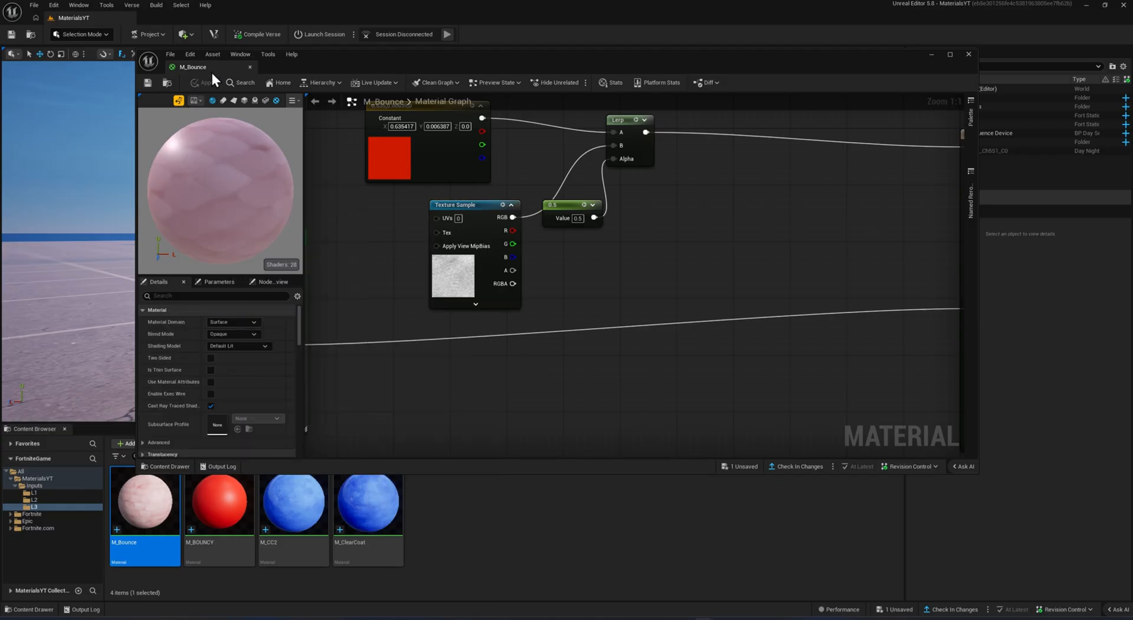
click(250, 66)
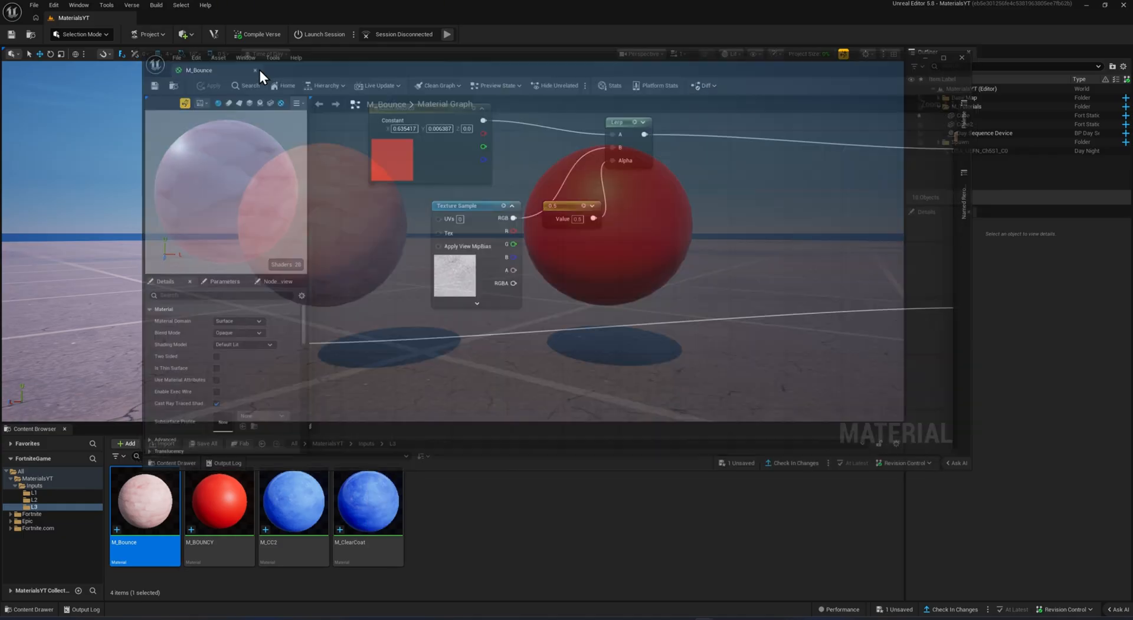
Reopen M_BOUNCY and connect the red Constant to Lerp A, the Texture Sample RGB to Lerp B, and Lerp to Base Color.
double_click(239, 512)
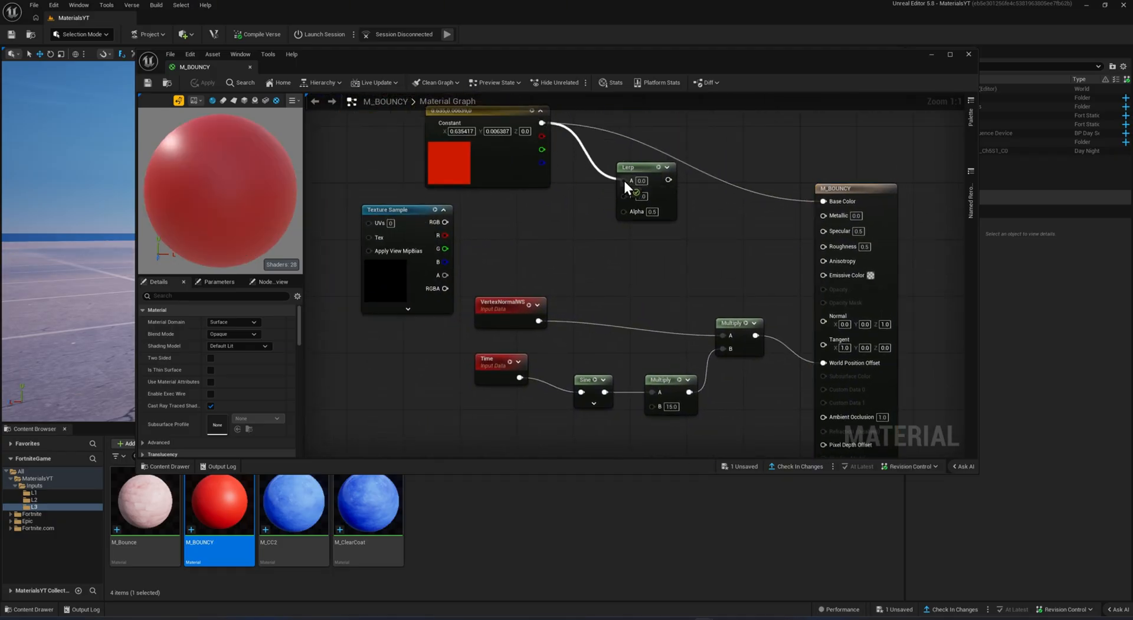
drag(624, 186, 739, 204)
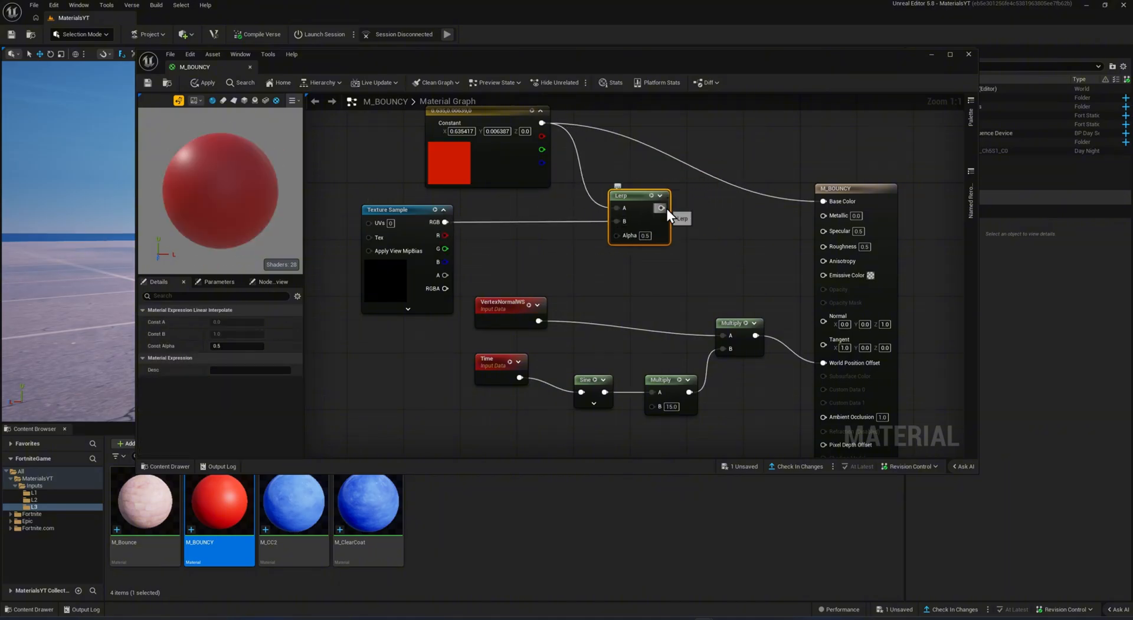
drag(667, 208, 825, 202)
click(698, 272)
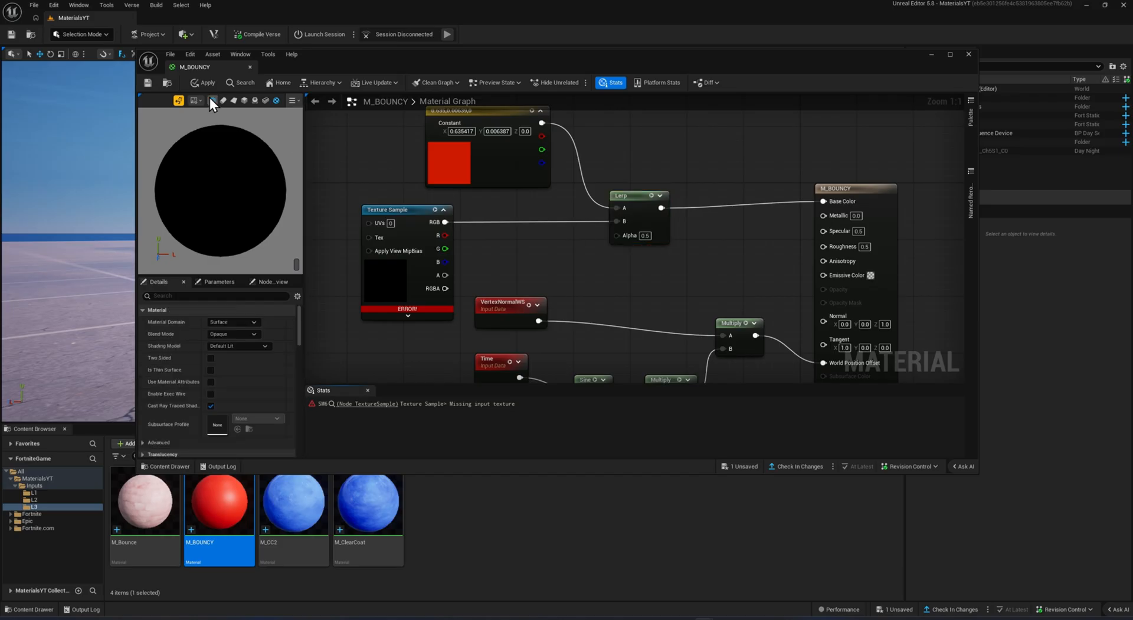
Try to save M_BOUNCY, back out of the compilation warning, and undo the Lerp connection to Base Color.
key(ctrl+s)
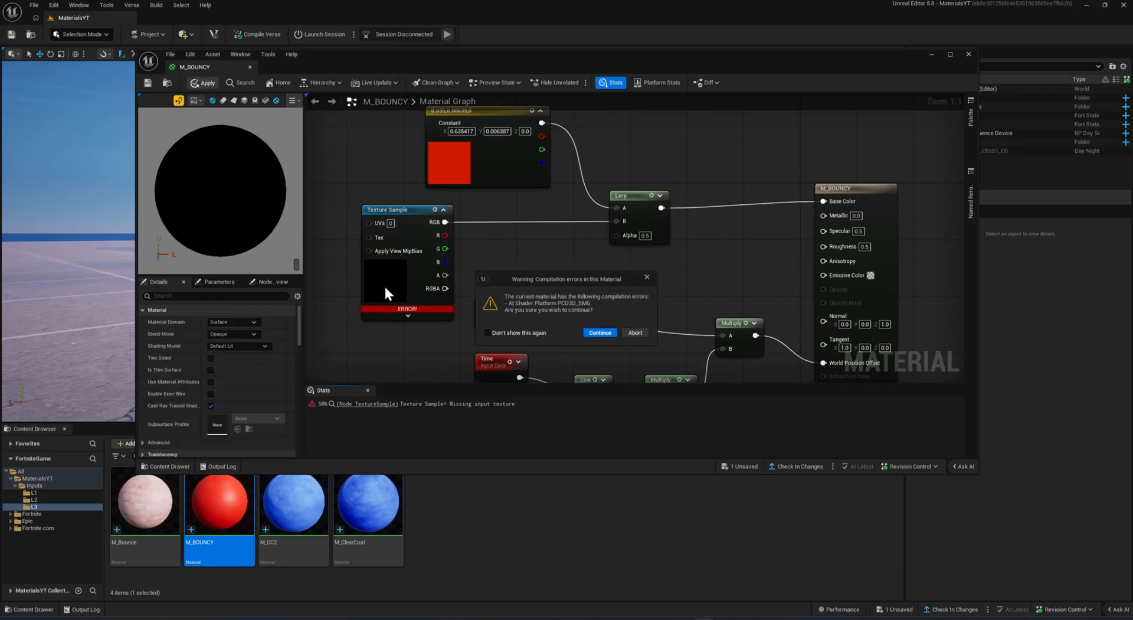
click(647, 277)
key(ctrl+z)
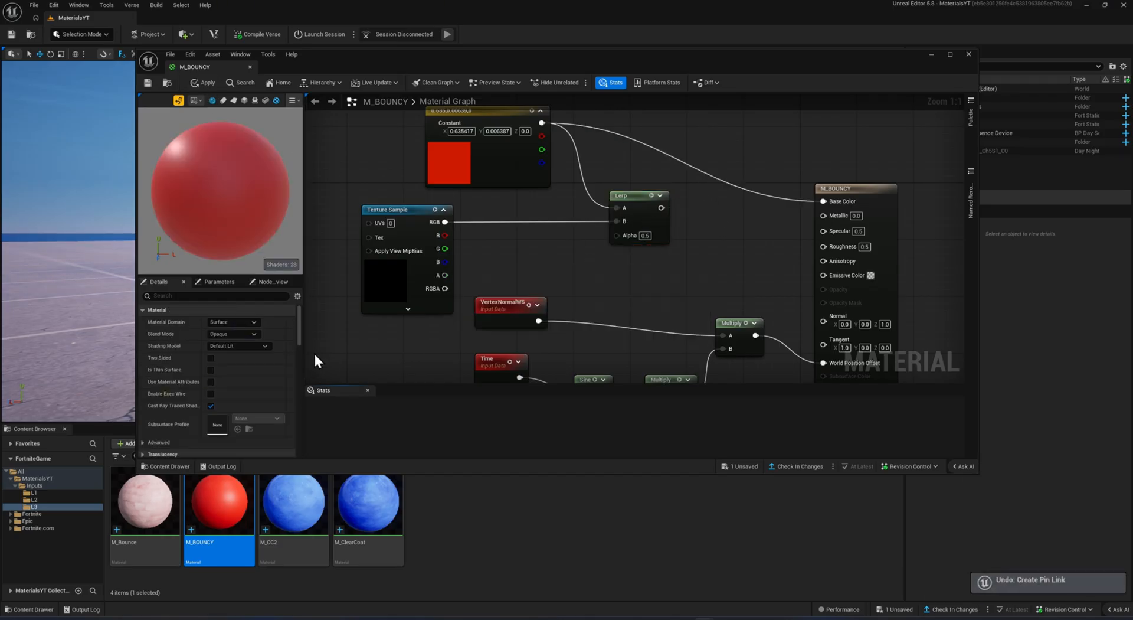
Assign the FNEC T Plumpton Cobble A A D texture to the Texture Sample node, searching the textures for "Plu".
click(380, 282)
click(252, 419)
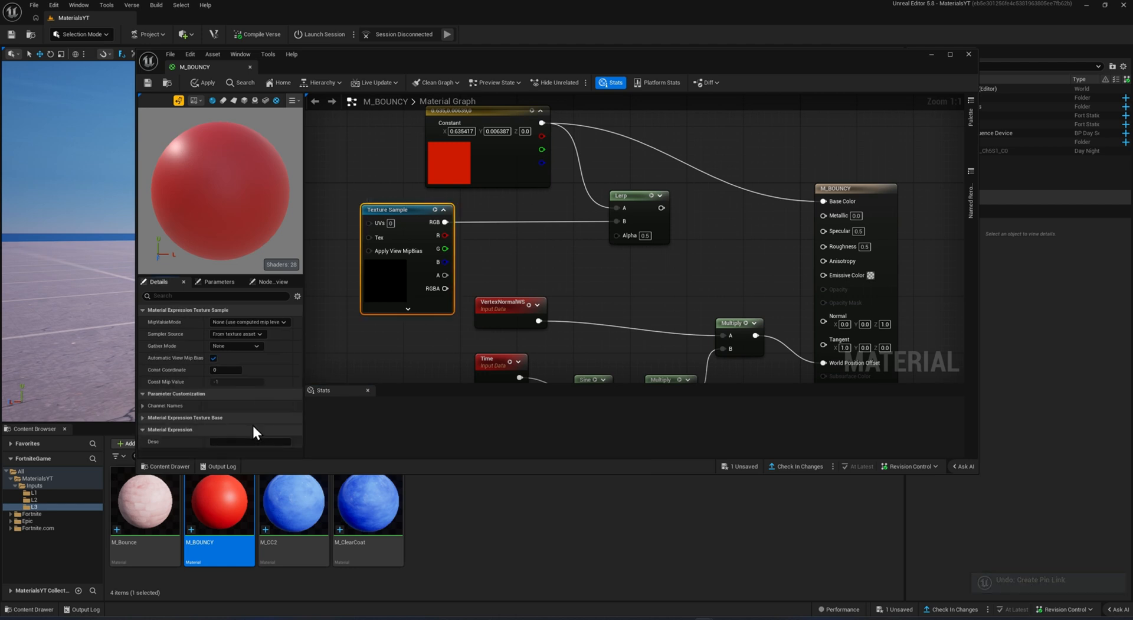
click(157, 393)
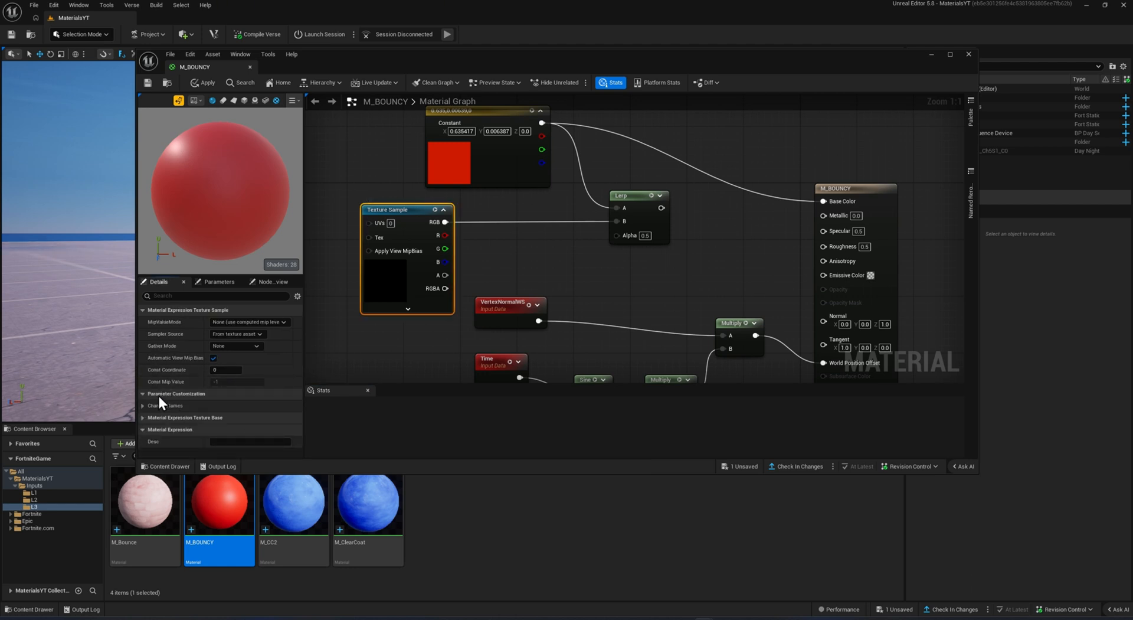
click(170, 405)
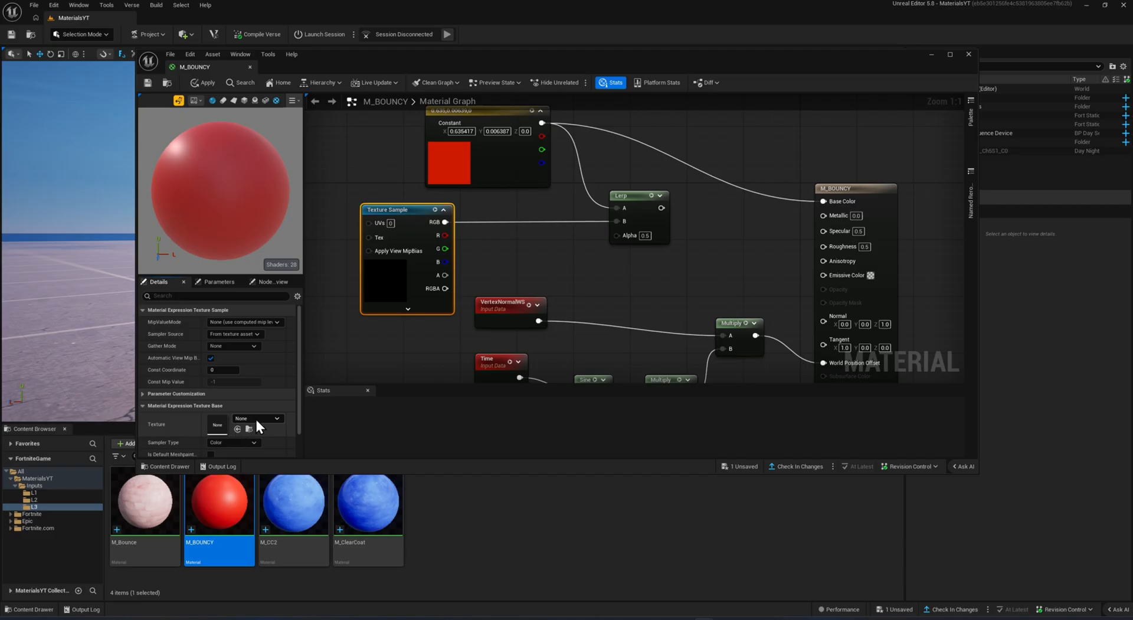
click(255, 418)
text(Plu)
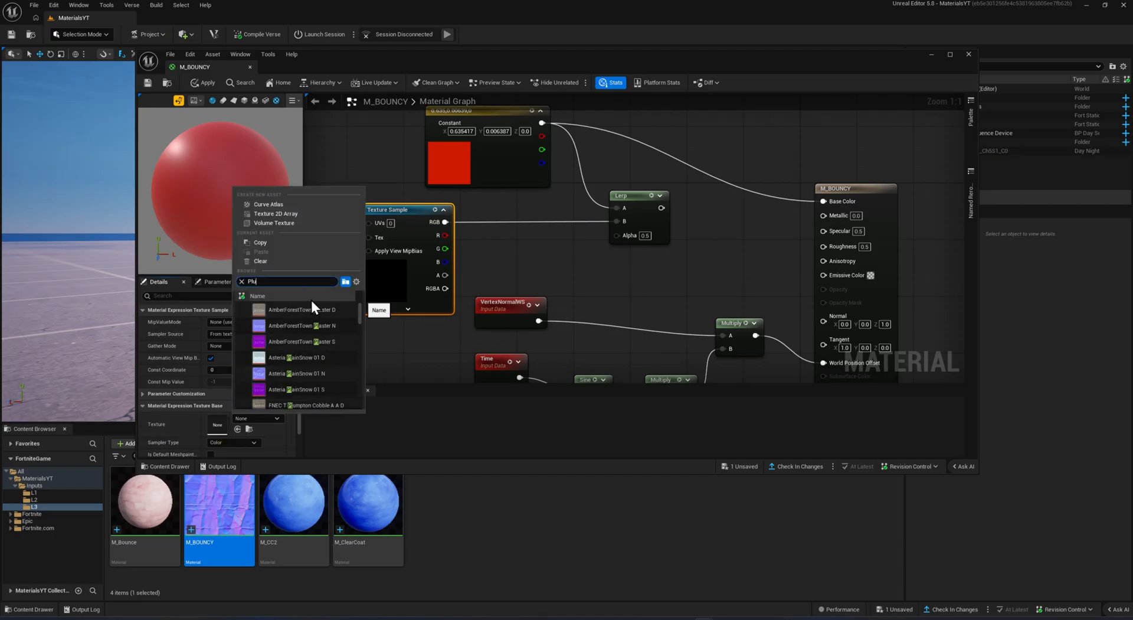
click(302, 309)
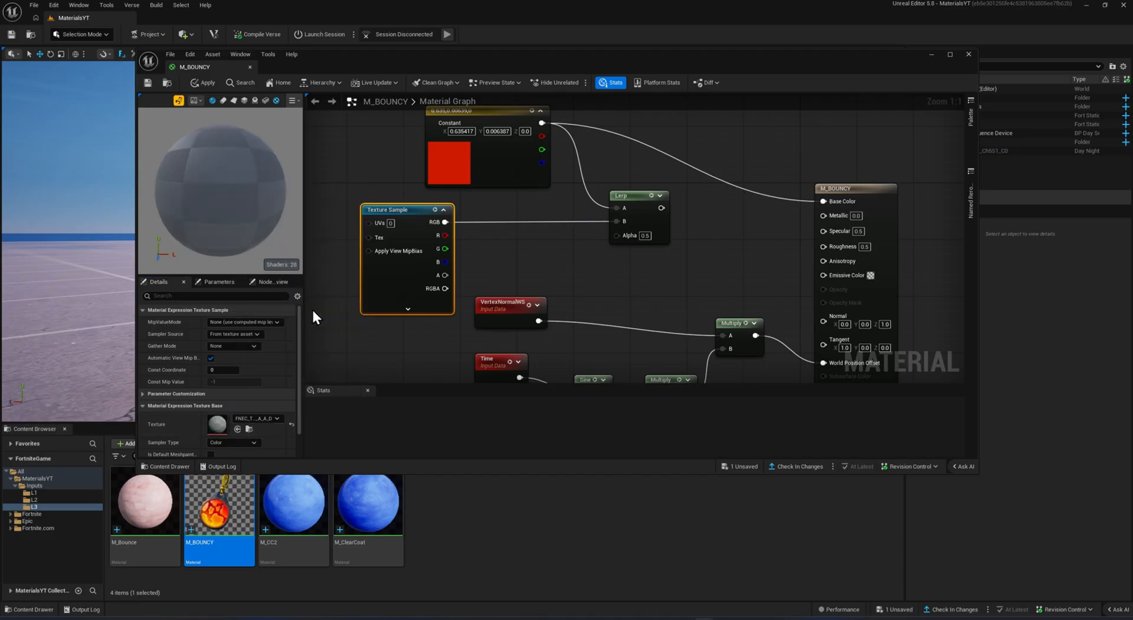
Connect the Lerp output to the Base Color input of the M_BOUNCY material node.
click(458, 271)
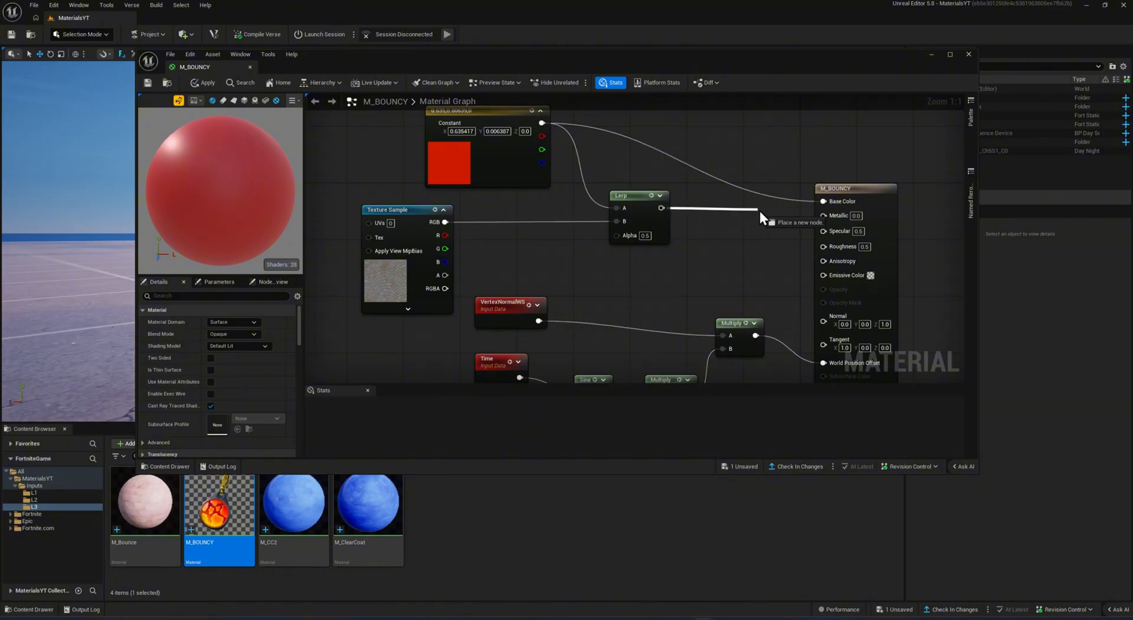
drag(828, 205, 828, 205)
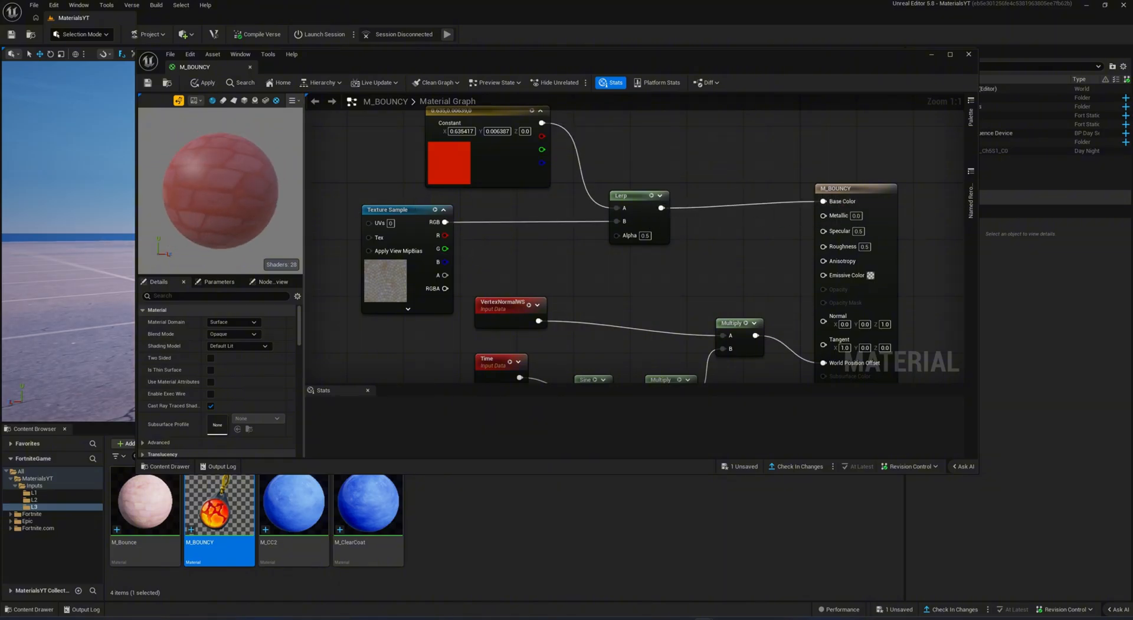
scroll(193, 203, down, 2)
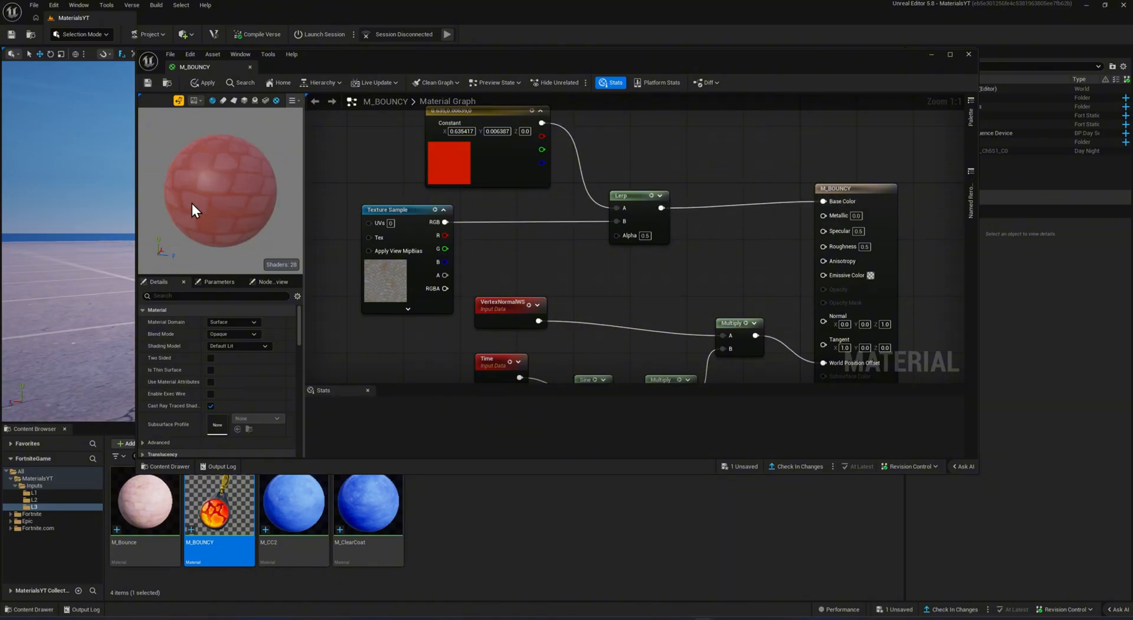
Apply and save M_BOUNCY with the textured Lerp color, and close the material editor.
click(194, 84)
click(170, 54)
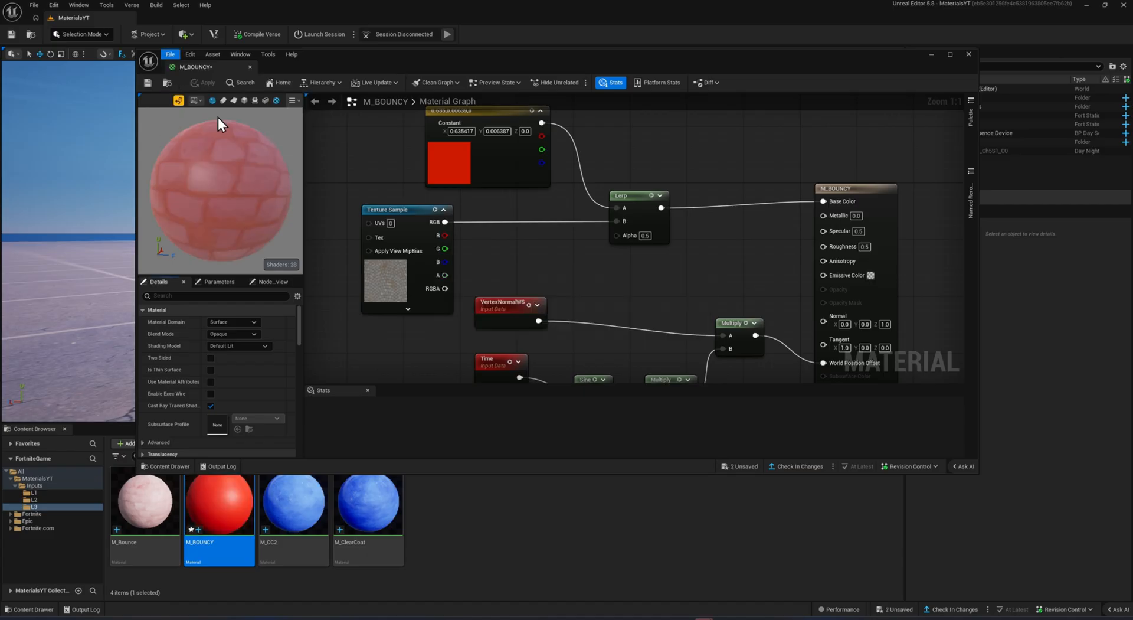
click(699, 197)
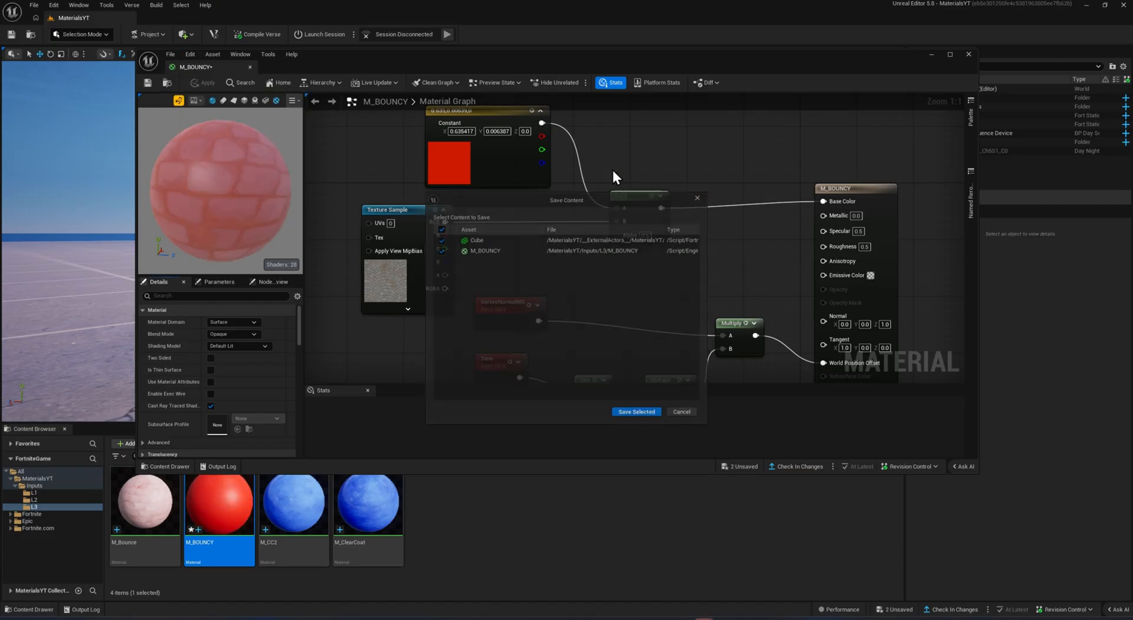
click(171, 53)
click(196, 118)
click(968, 54)
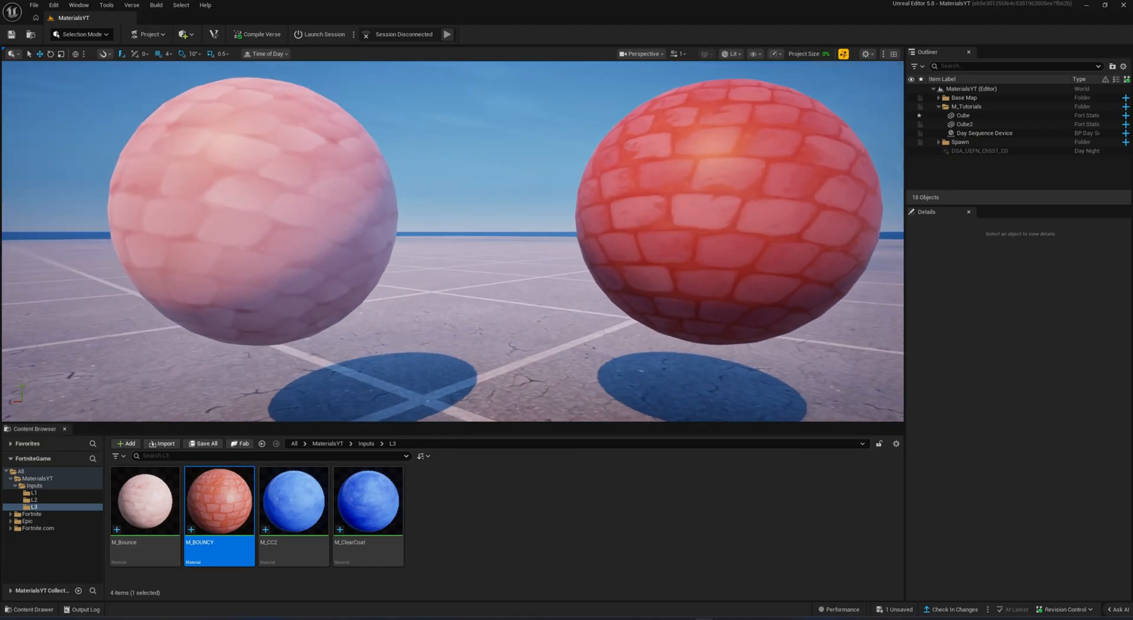
Open M_Bounce, check which cobble texture its Texture Sample node uses, and close it.
double_click(157, 511)
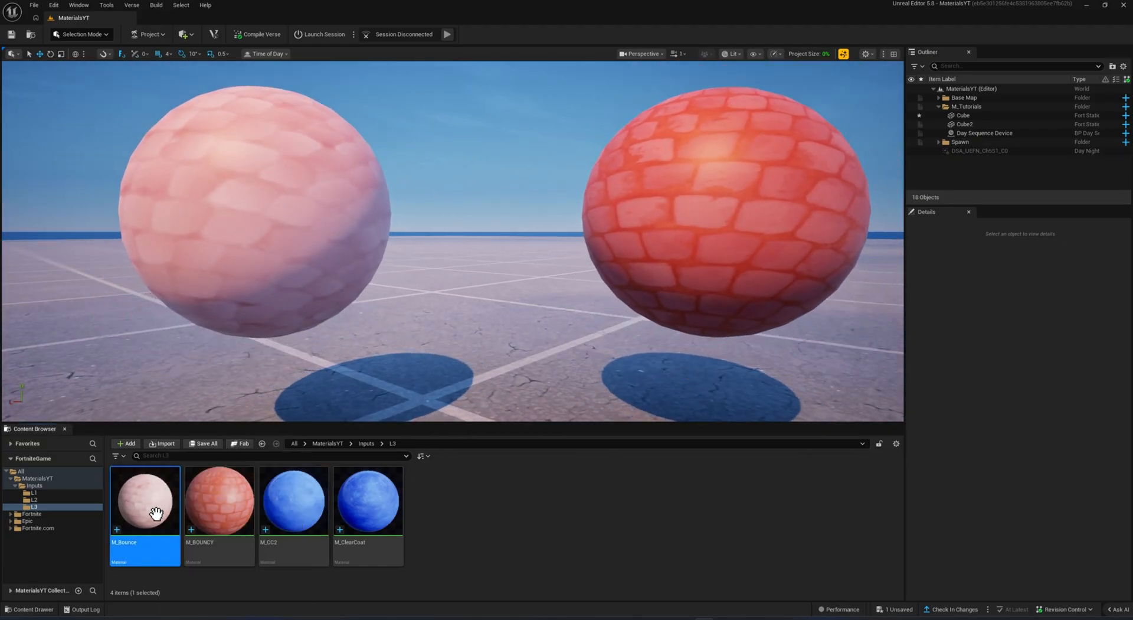
right_drag(400, 296, 588, 283)
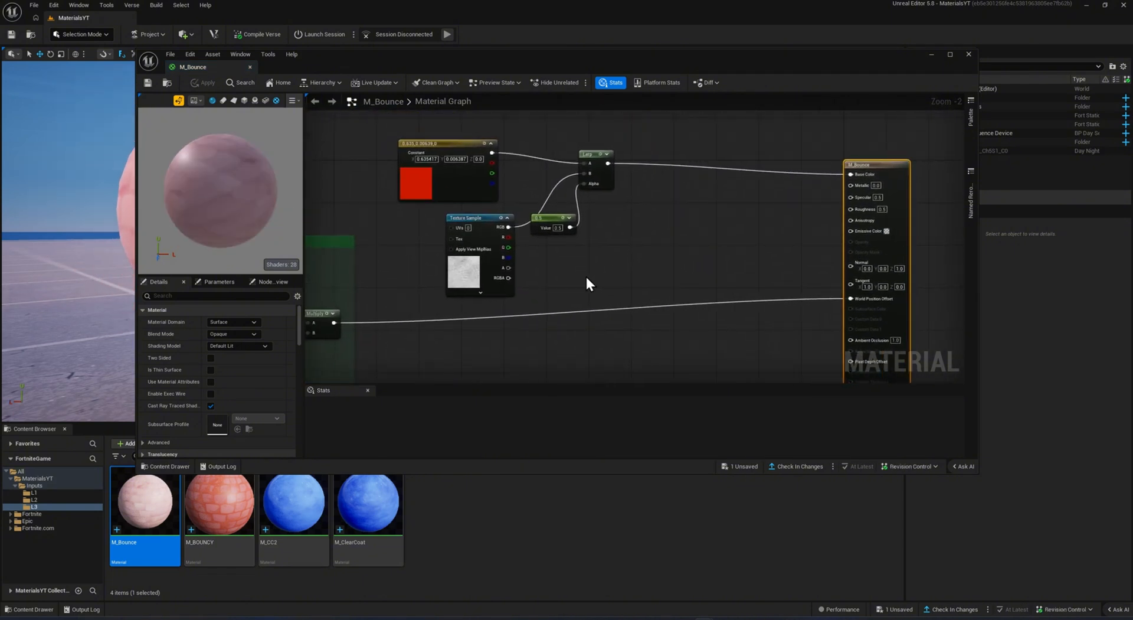
click(463, 274)
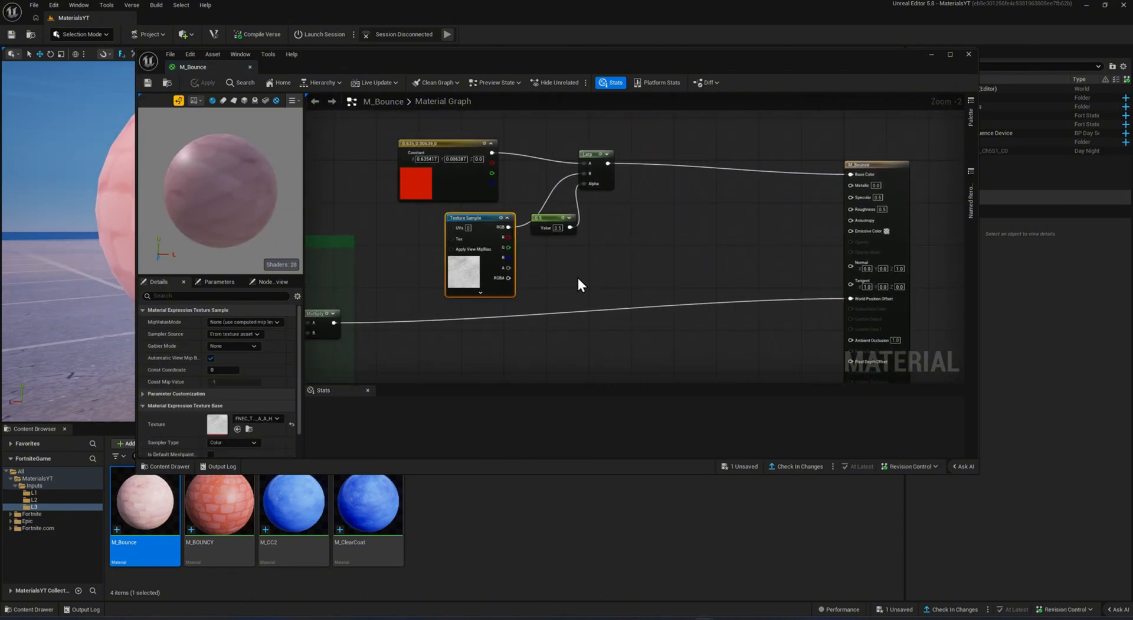
click(968, 55)
Reopen M_BOUNCY and change the Texture Sample node's texture to FNEC T Plumpton Cobble A A H.
double_click(218, 502)
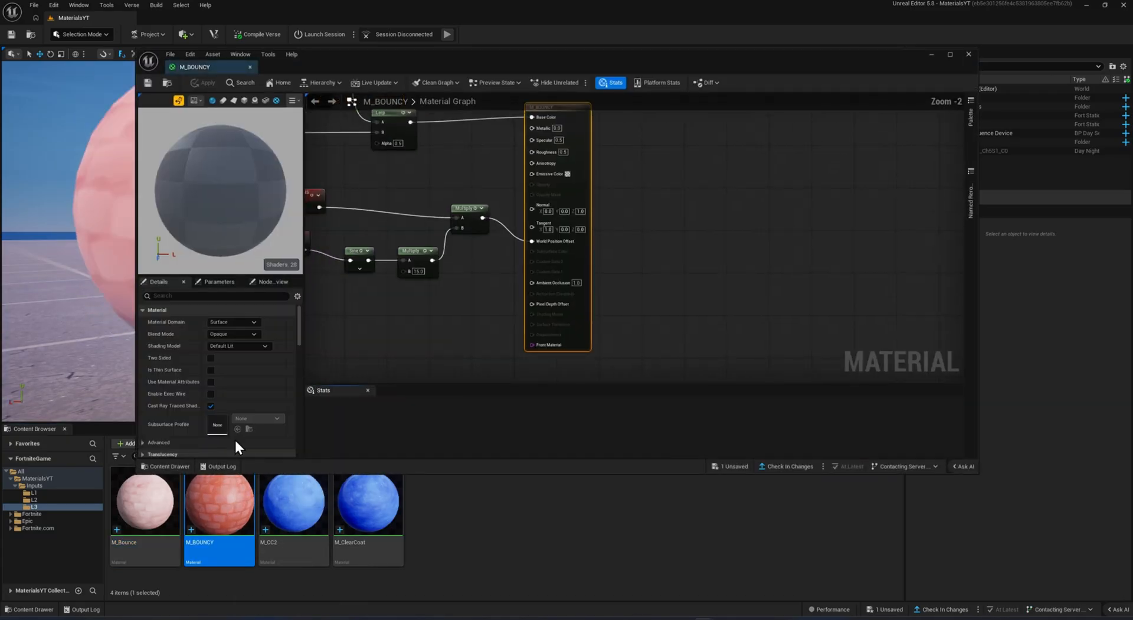
right_drag(485, 305, 708, 337)
click(427, 210)
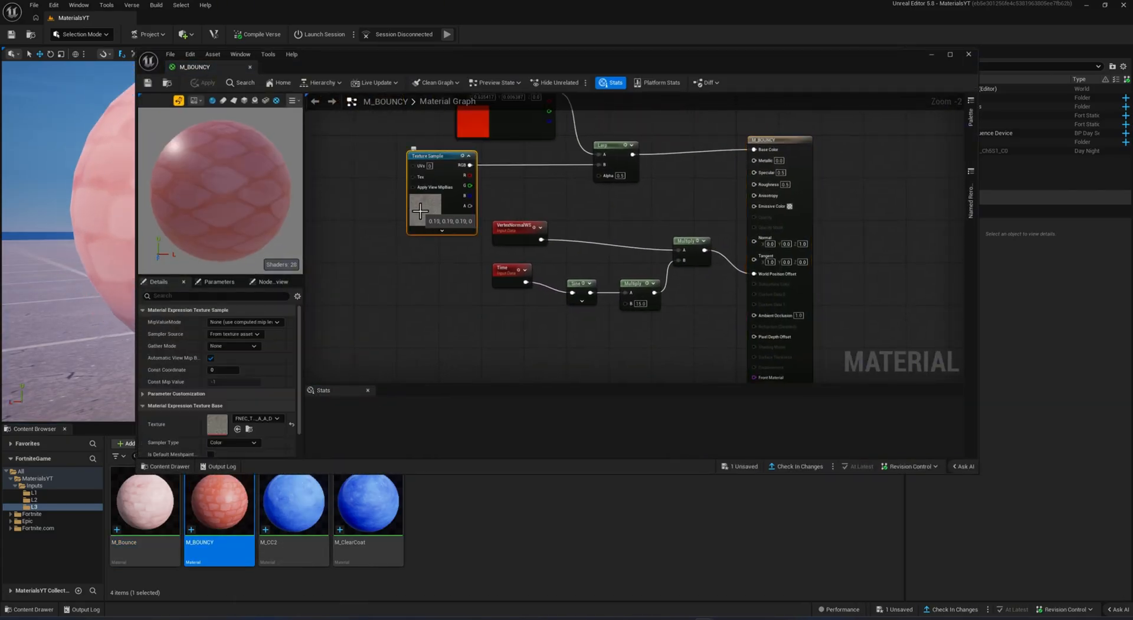
click(259, 417)
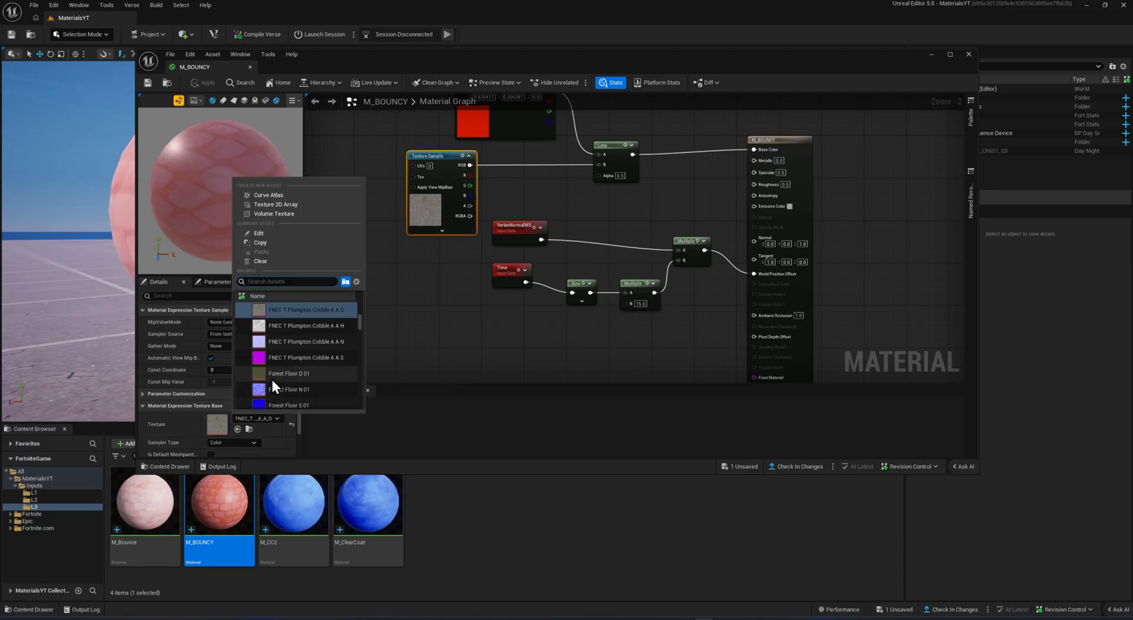
click(298, 325)
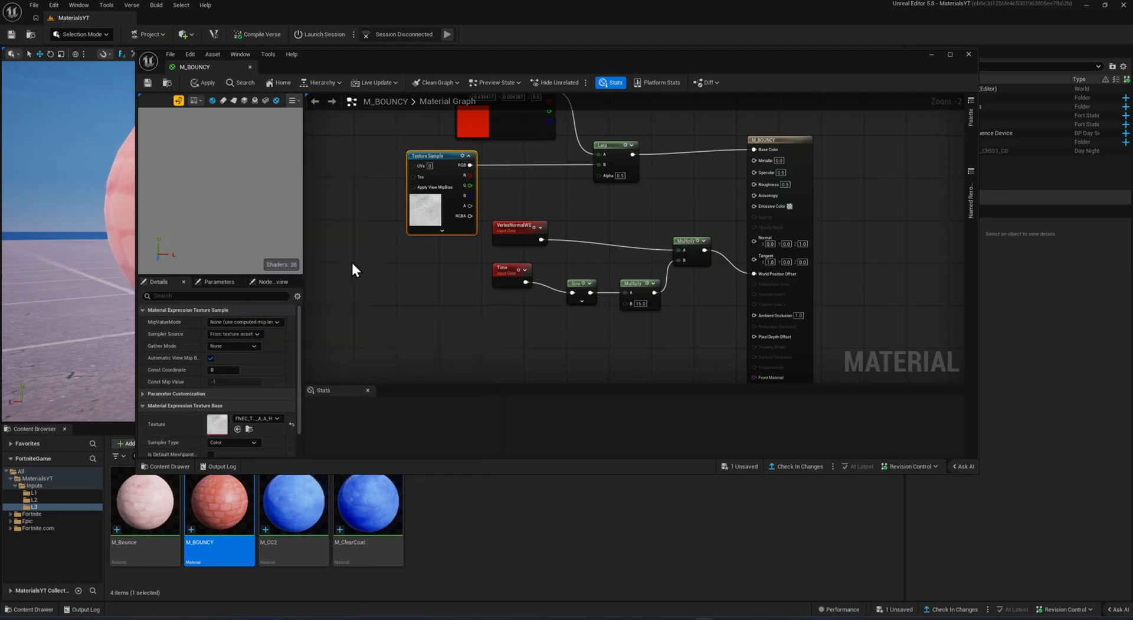
Apply and save M_BOUNCY with the new texture, close the material editor, and compare both spheres in the level.
click(204, 83)
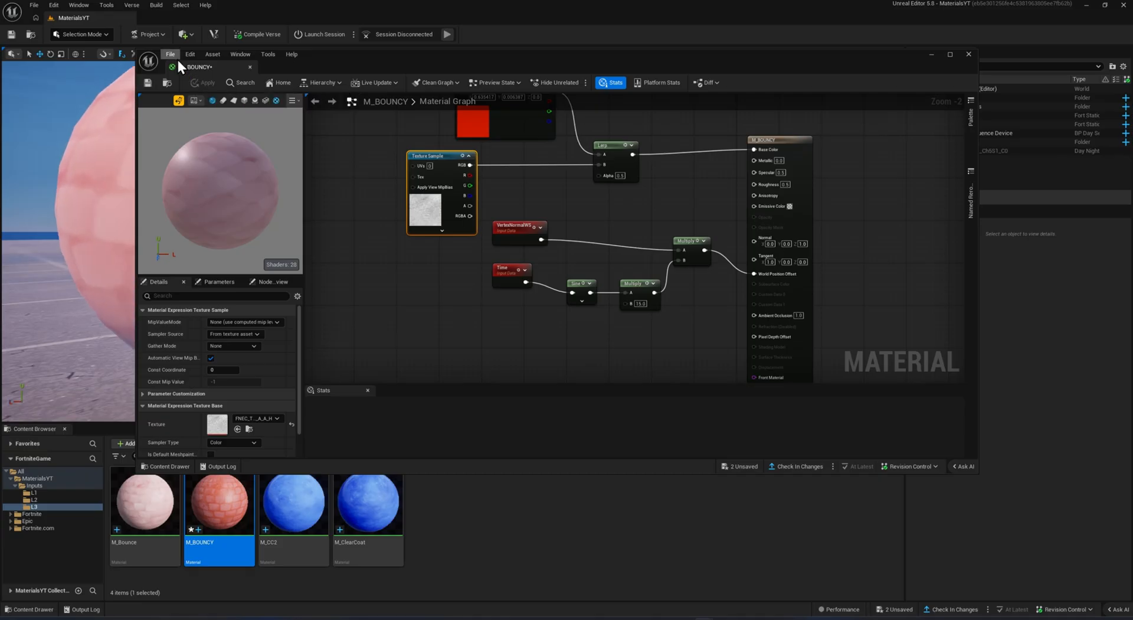
click(177, 57)
click(207, 99)
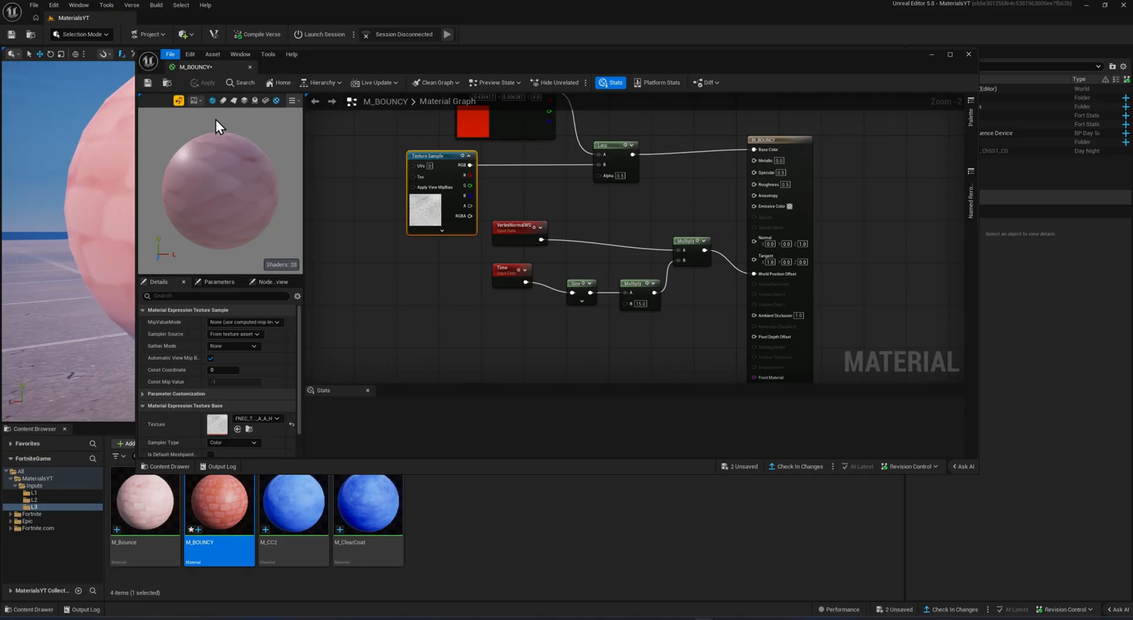
click(968, 54)
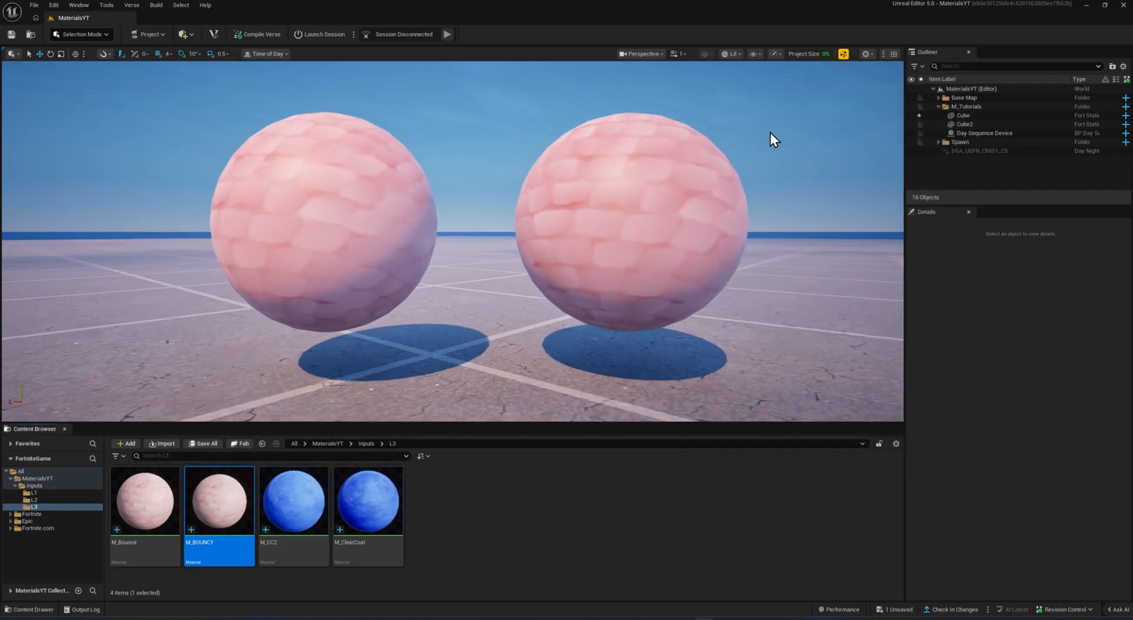
right_drag(710, 143, 732, 137)
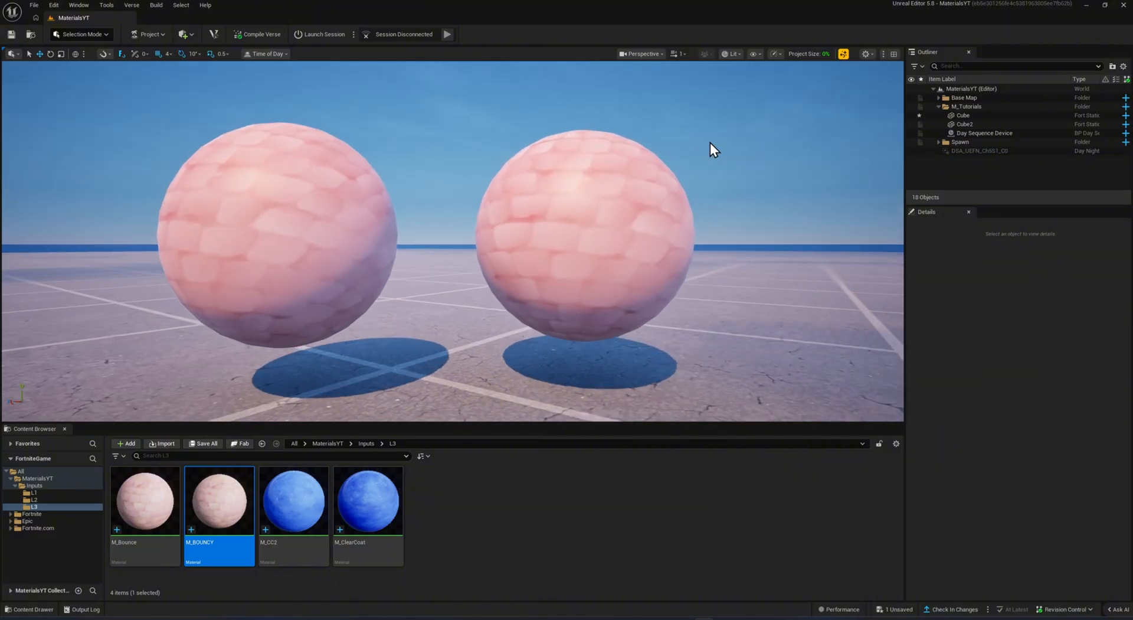